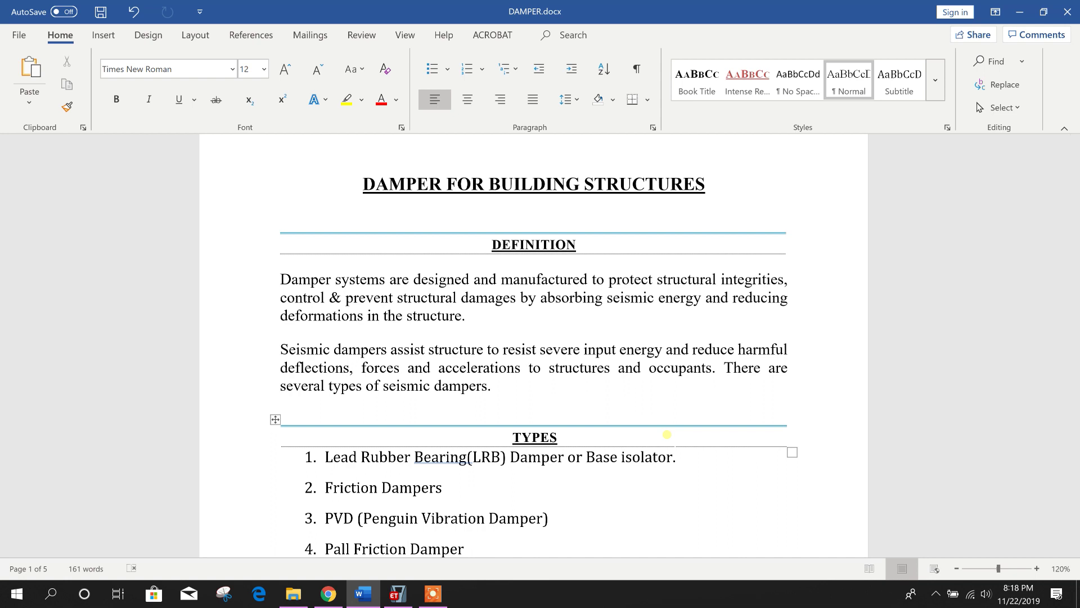
# Scroll DAMPER.docx past the MR damper illustration to the labelled oil-cylinder and Piston/Rod/Cylinder diagrams.
pyautogui.scroll(-3, 667, 434)
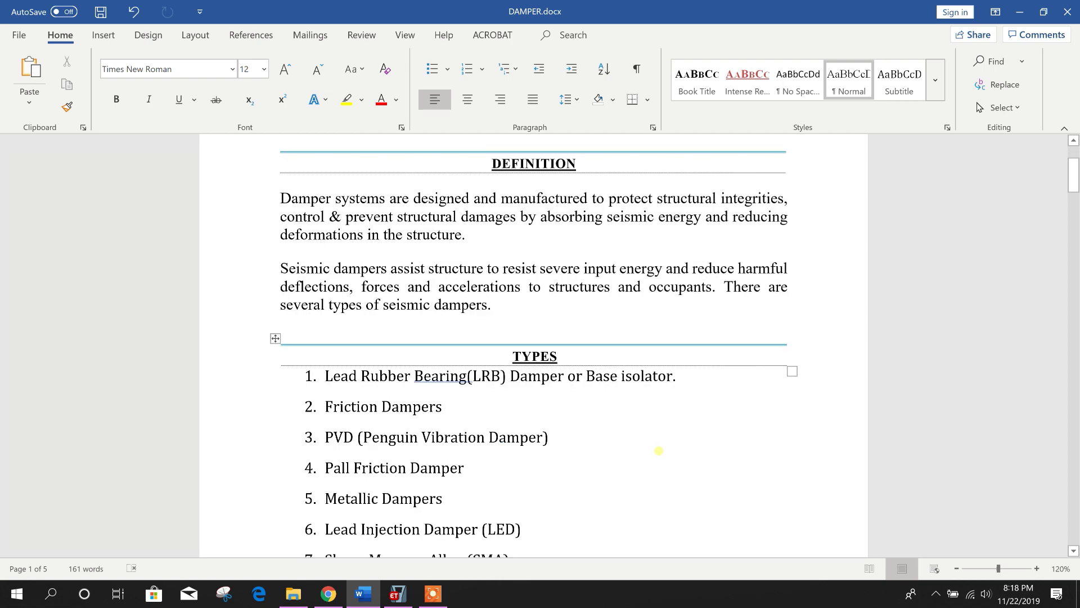
pyautogui.scroll(-1, 659, 450)
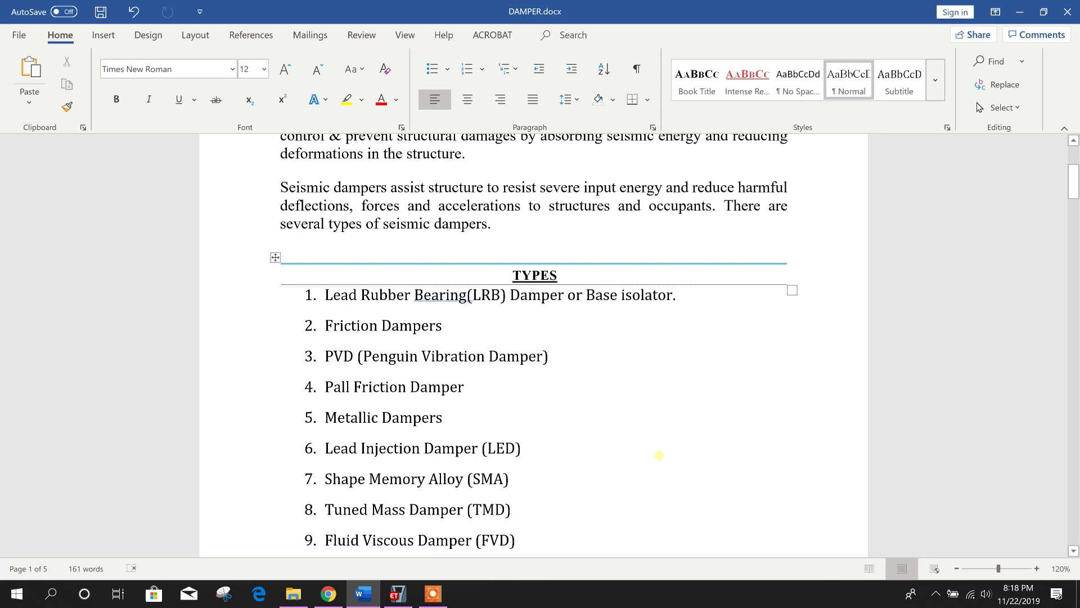
pyautogui.scroll(-1, 659, 454)
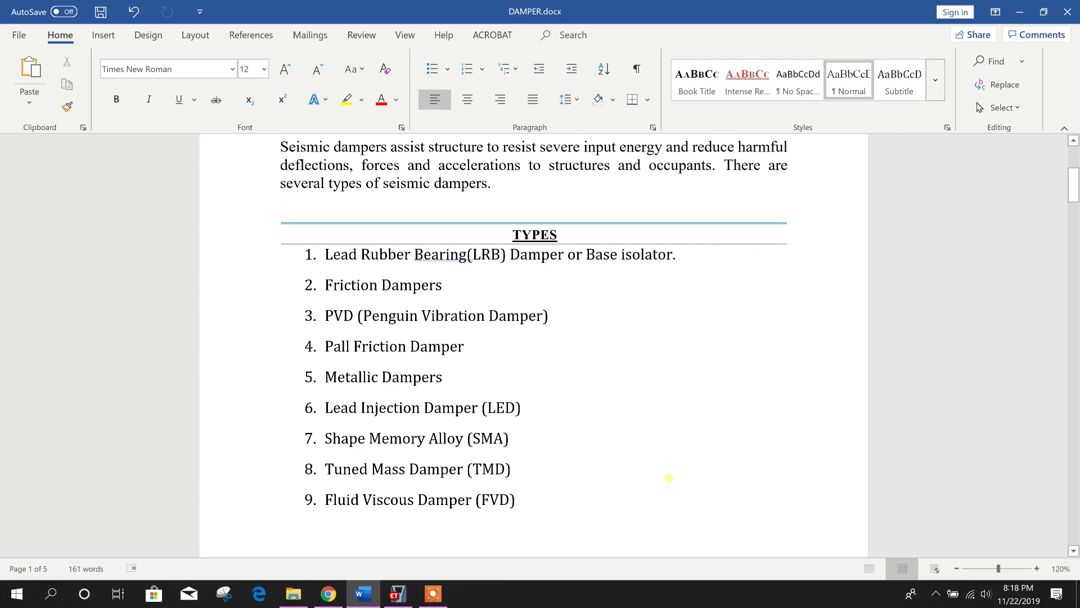
pyautogui.scroll(-10, 668, 478)
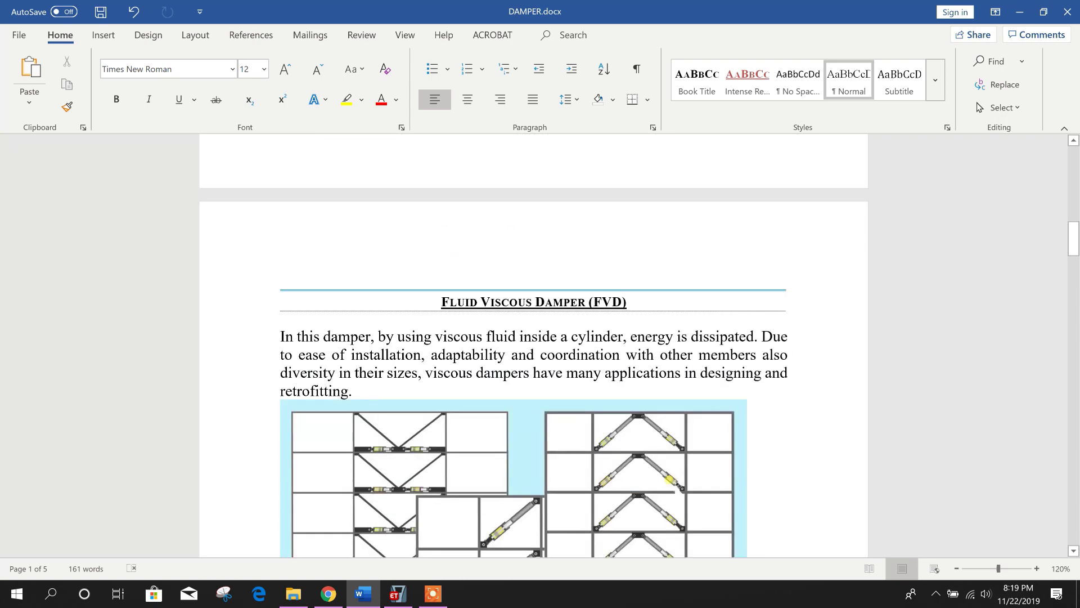
pyautogui.scroll(-1, 534, 346)
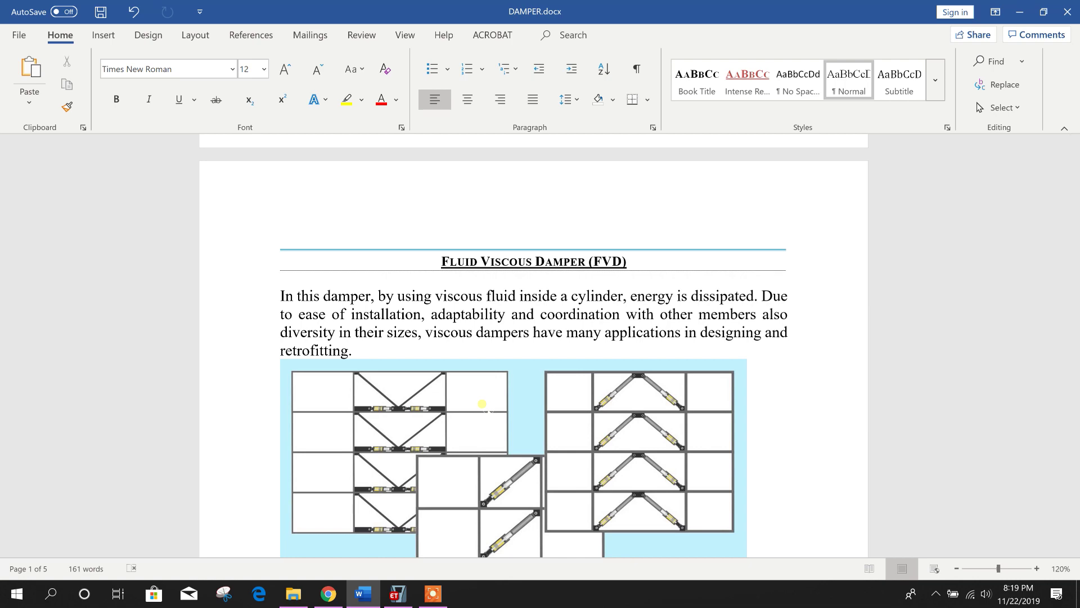
pyautogui.scroll(-15, 485, 409)
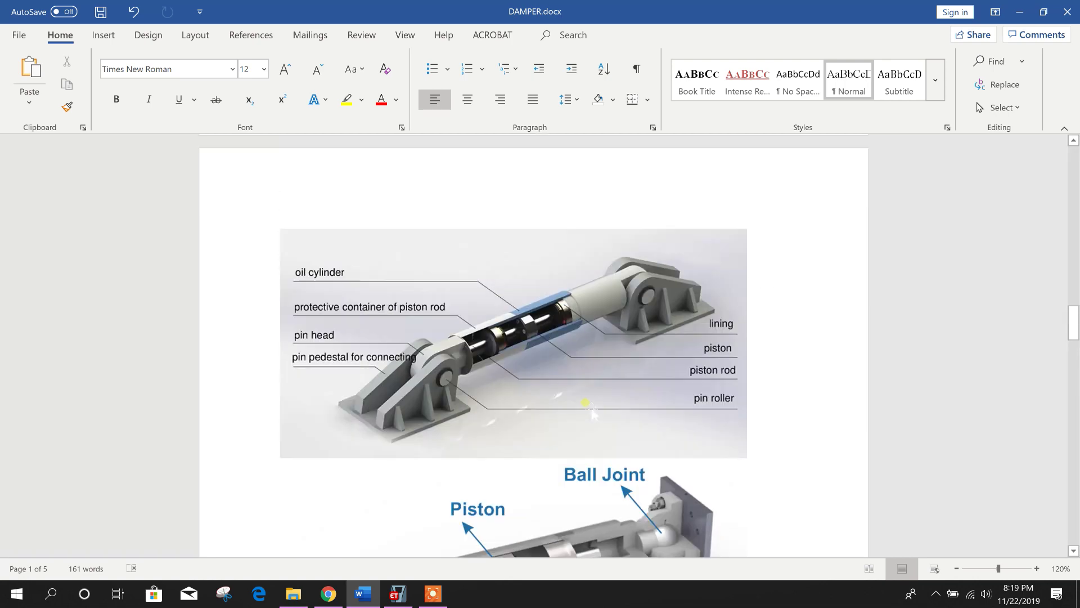
pyautogui.scroll(3, 585, 403)
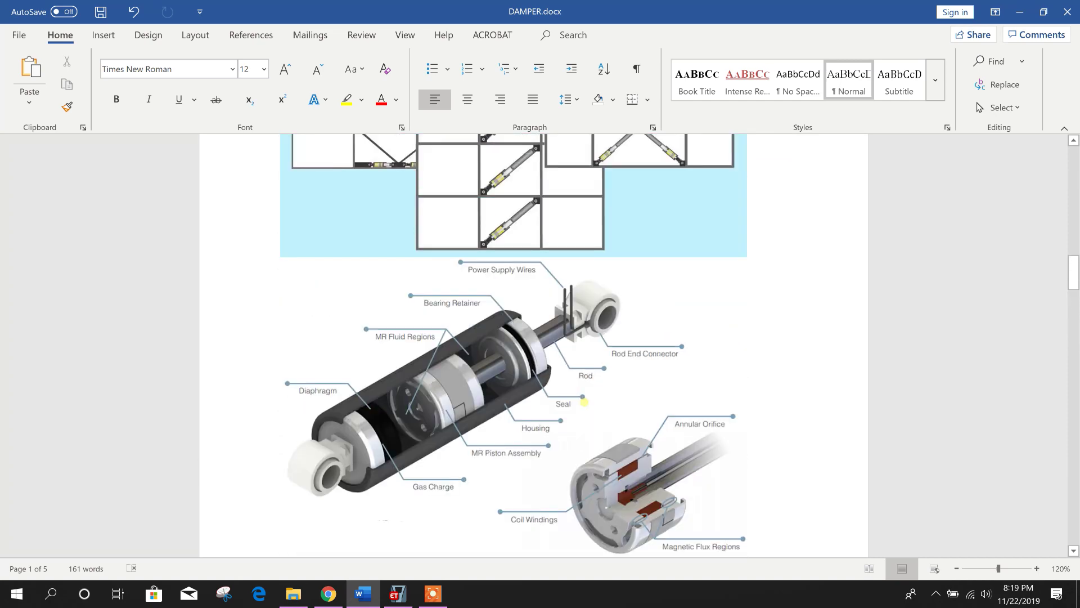
pyautogui.scroll(-2, 585, 402)
pyautogui.scroll(-10, 586, 402)
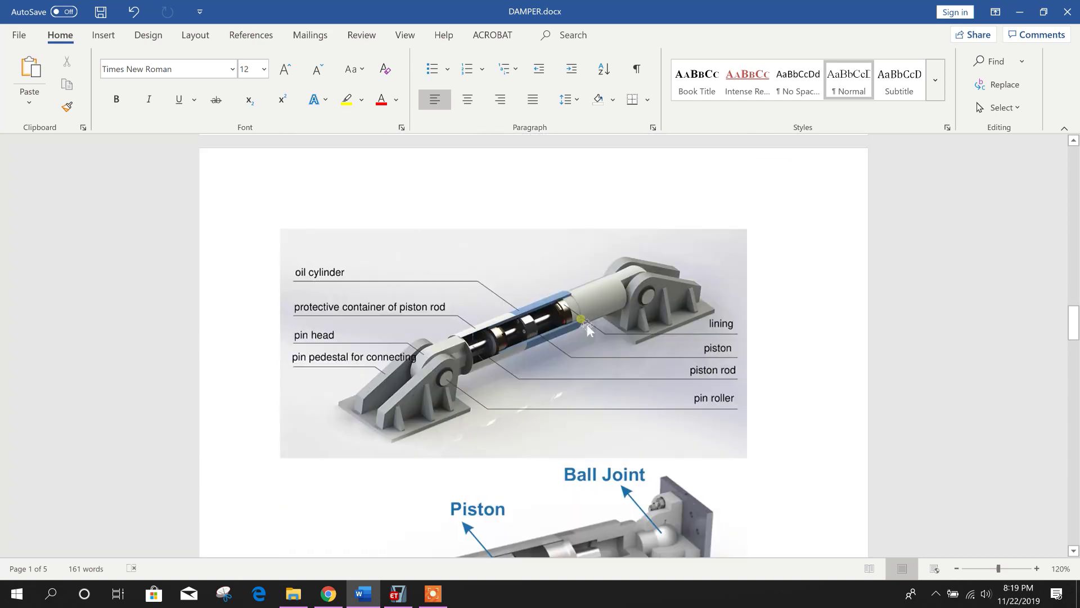
pyautogui.scroll(-3, 587, 326)
pyautogui.scroll(-2, 588, 273)
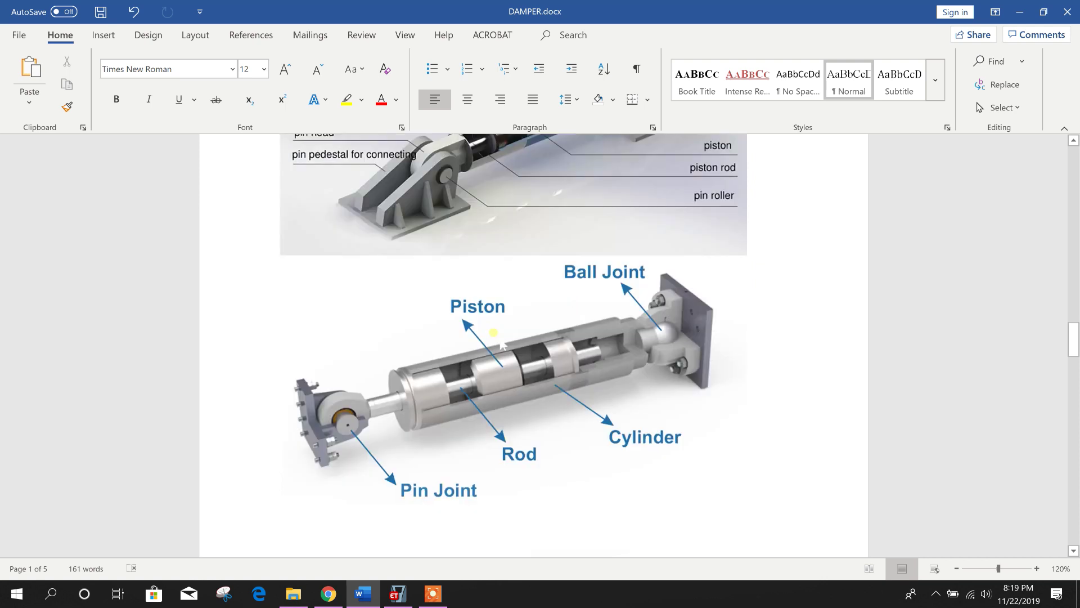
pyautogui.scroll(2, 666, 365)
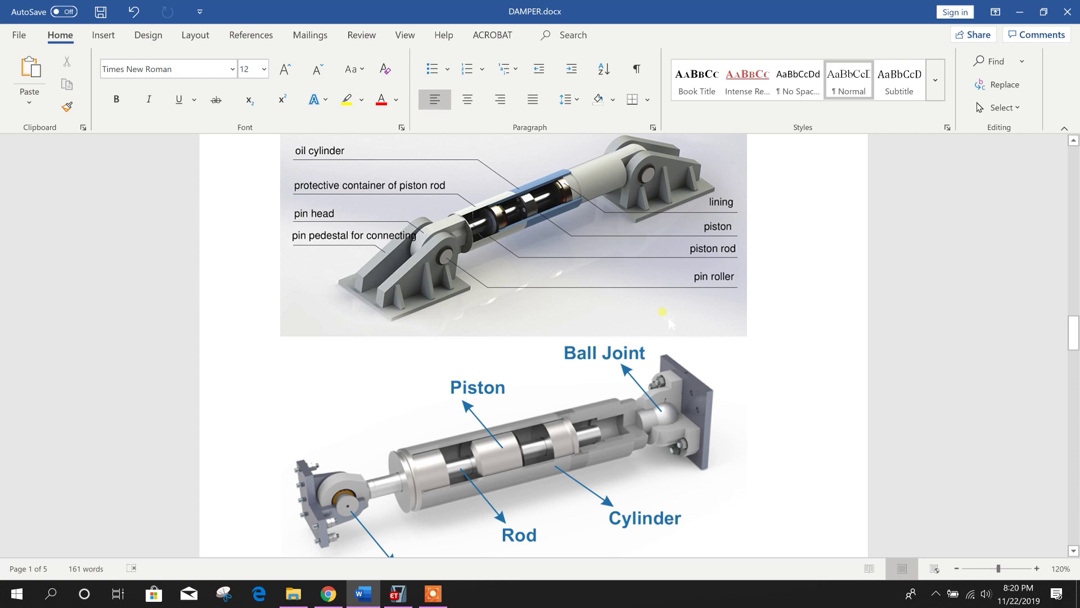
pyautogui.scroll(2, 668, 318)
# Scroll to the FVD CAPACITY CHART table listing forces from 250 to 8000 kN.
pyautogui.scroll(20, 670, 322)
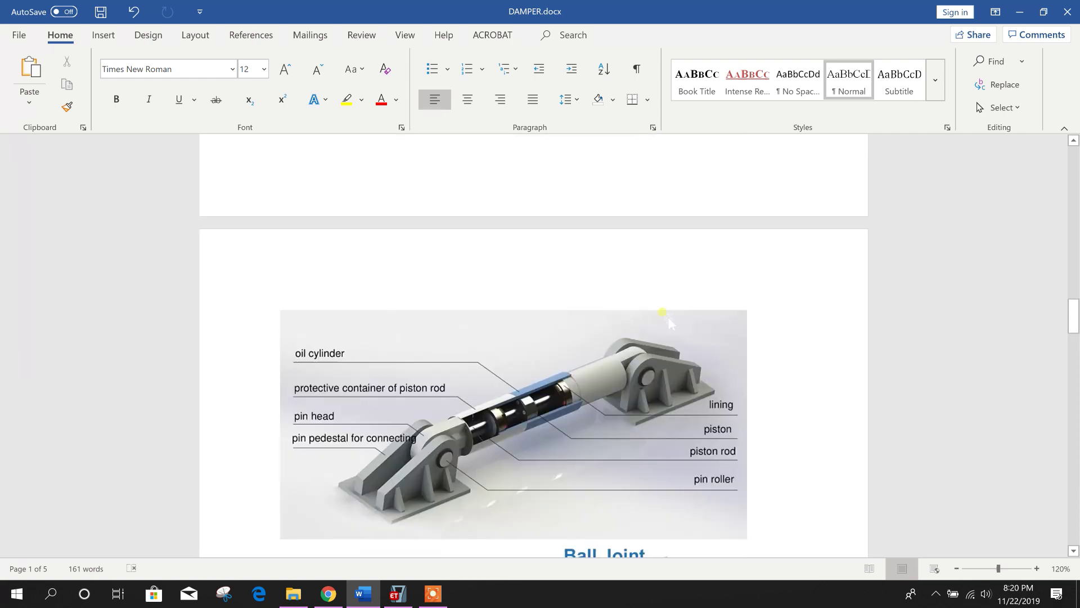
pyautogui.scroll(3, 669, 322)
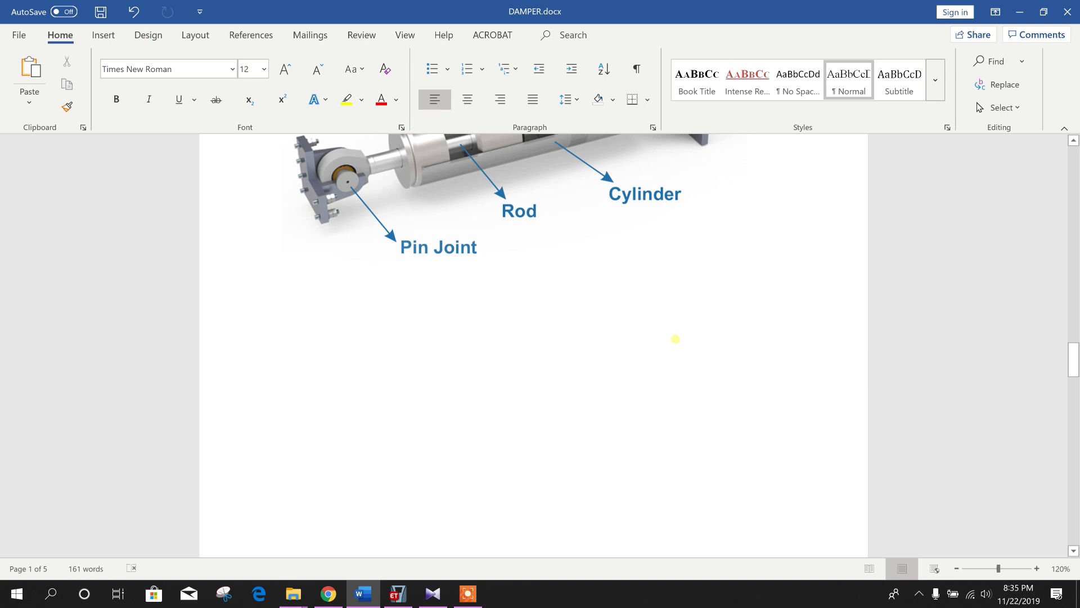
pyautogui.scroll(-3, 676, 339)
pyautogui.scroll(-5, 675, 340)
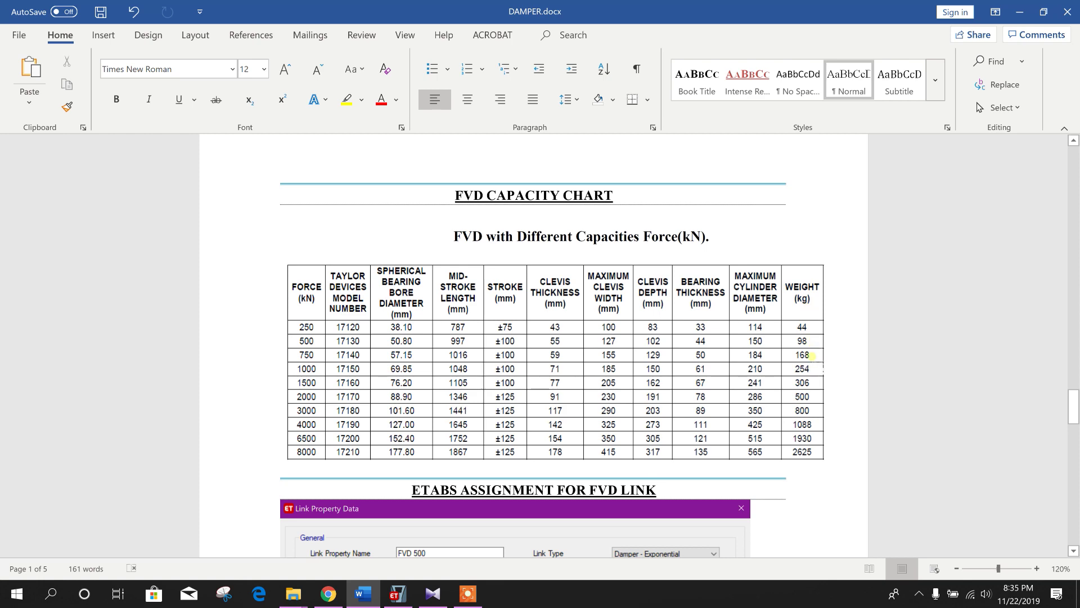
pyautogui.scroll(-5, 601, 438)
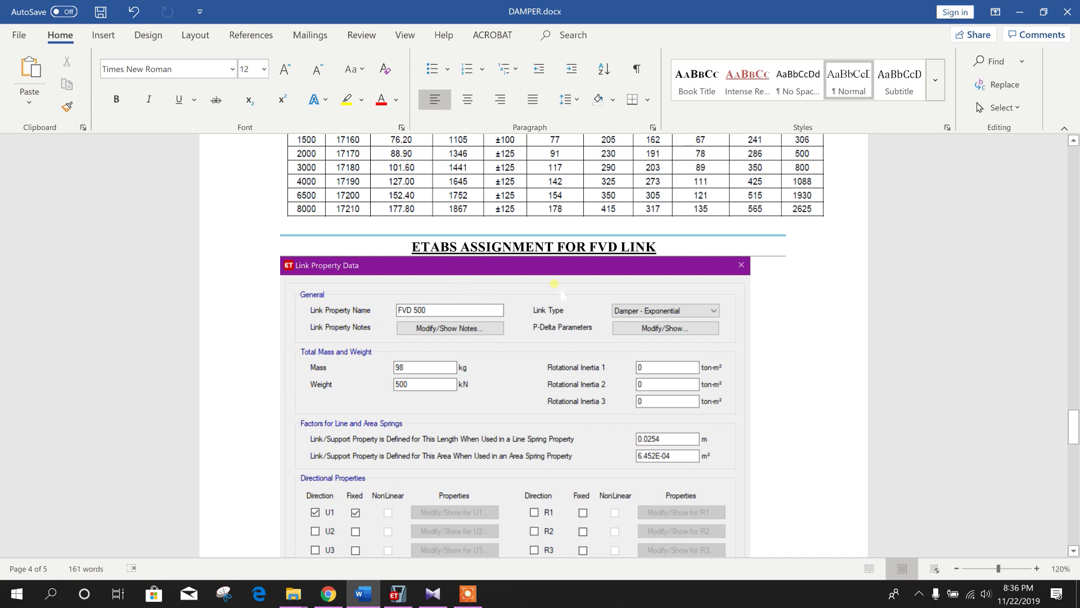
pyautogui.scroll(-3, 555, 315)
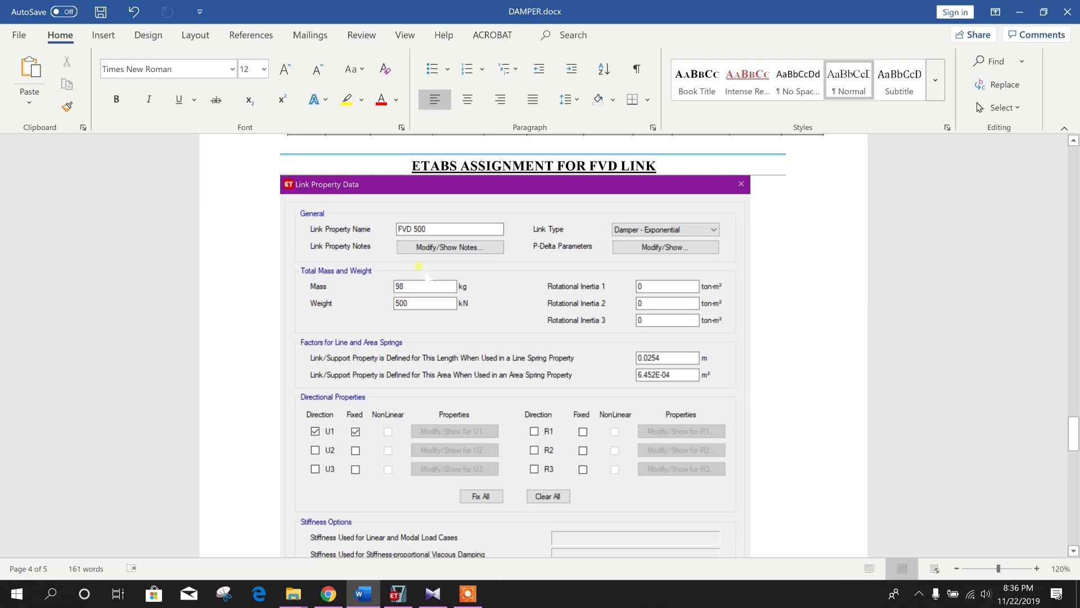
pyautogui.scroll(10, 419, 266)
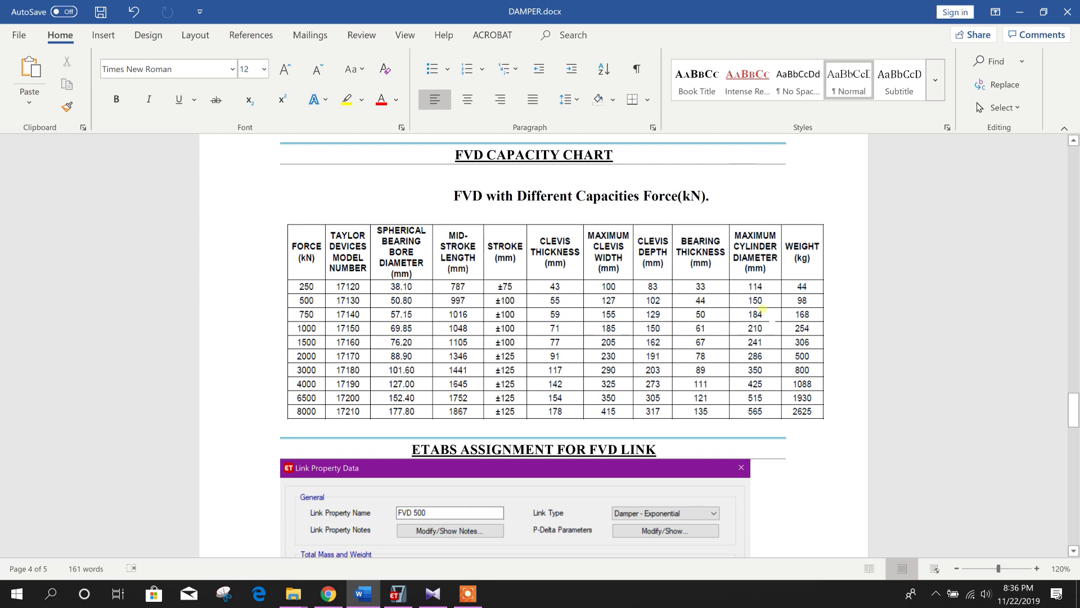
pyautogui.scroll(-1, 796, 310)
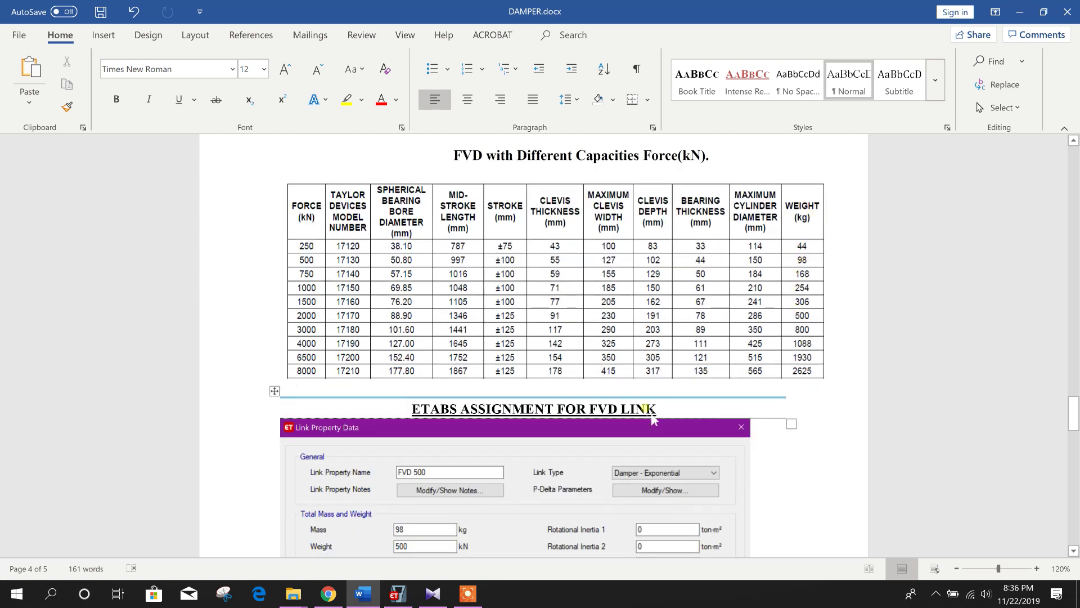
pyautogui.scroll(-3, 791, 424)
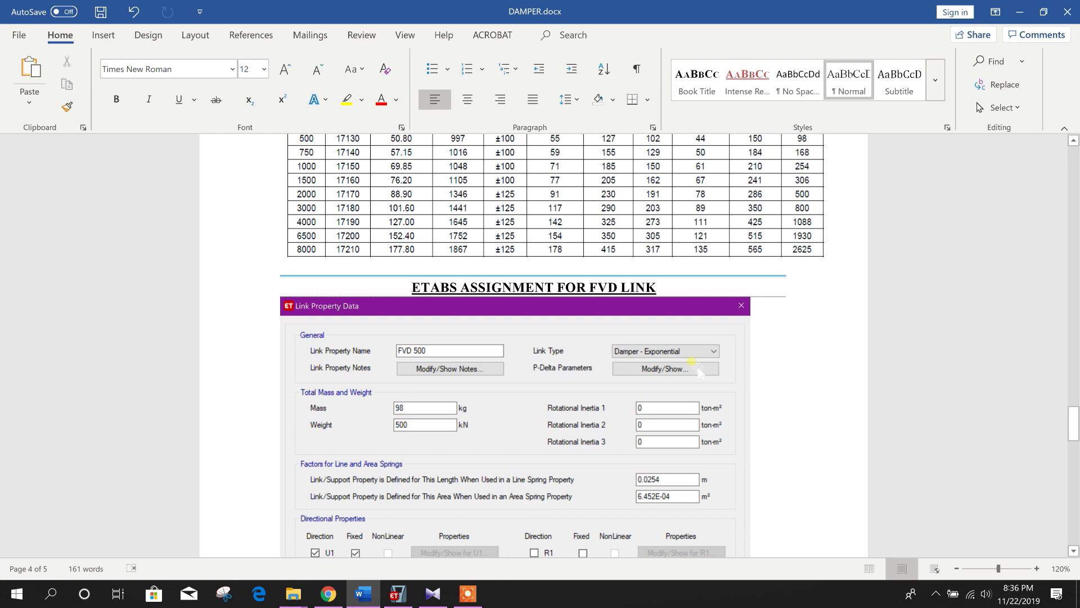
pyautogui.scroll(-5, 333, 466)
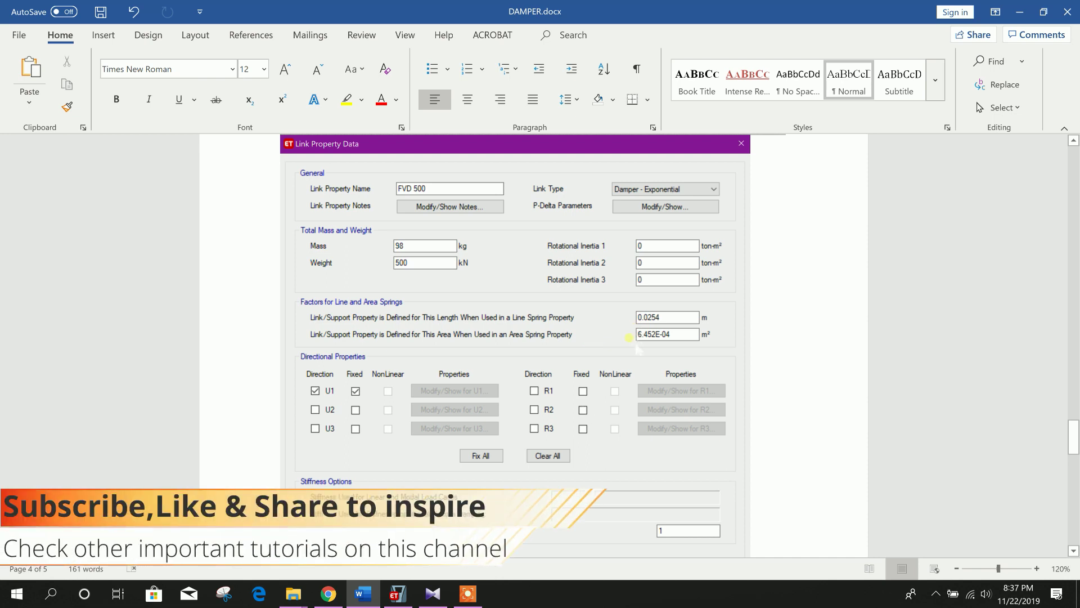
# Inspect the WITHOUT DAMPER building plan in ETABS, zooming the view.
pyautogui.click(398, 594)
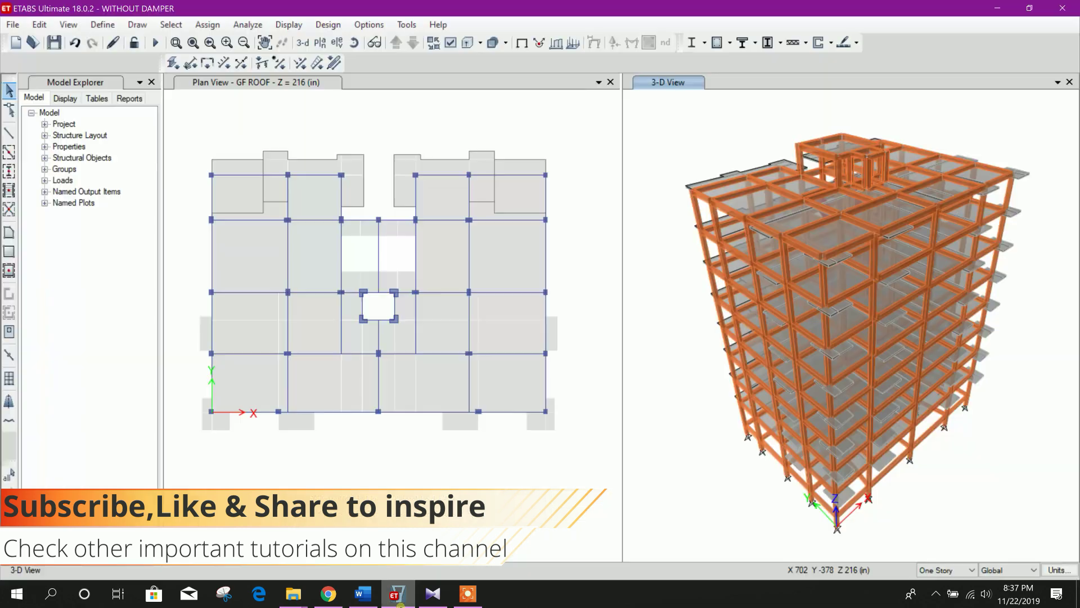
pyautogui.scroll(-3, 279, 227)
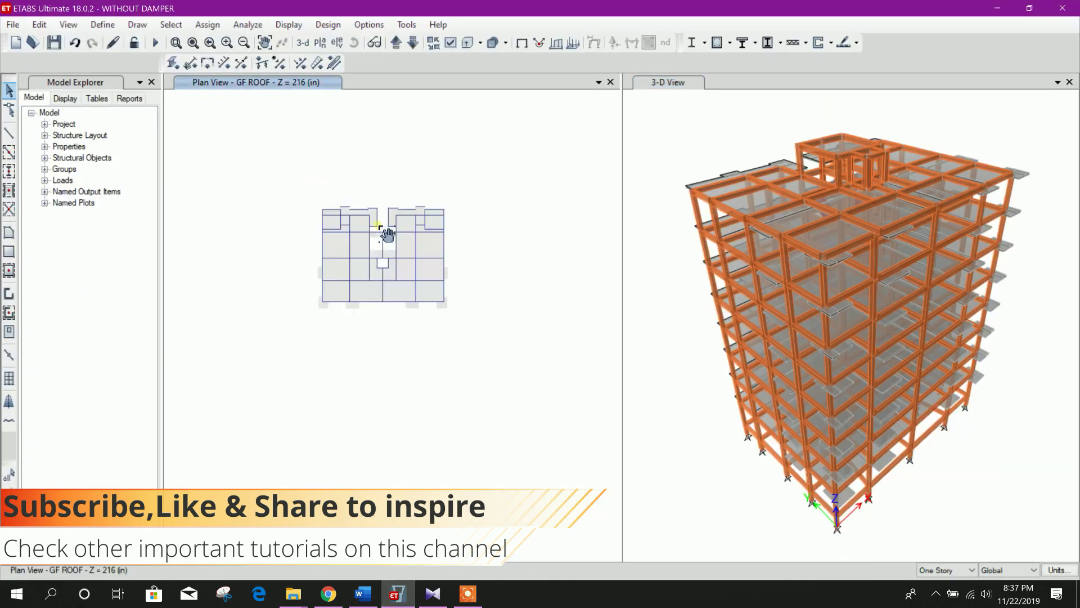
pyautogui.scroll(3, 380, 228)
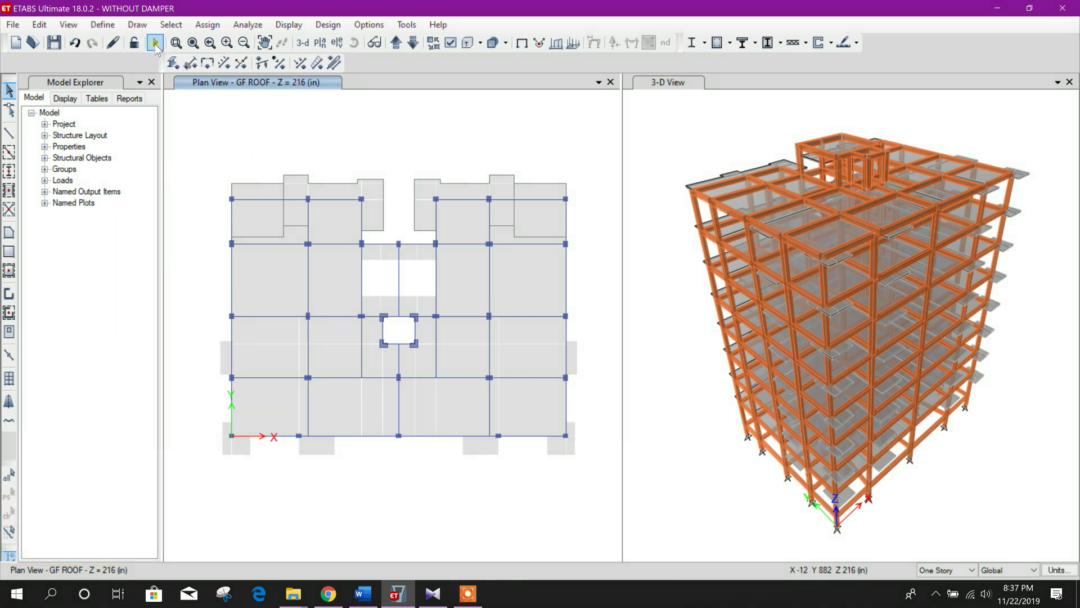
# Return to Word's page 5 showing DIFFERENCE (EFFECT OF FVD) with the Without/With FVD lines.
pyautogui.click(363, 594)
pyautogui.scroll(-4, 433, 378)
pyautogui.scroll(-5, 431, 375)
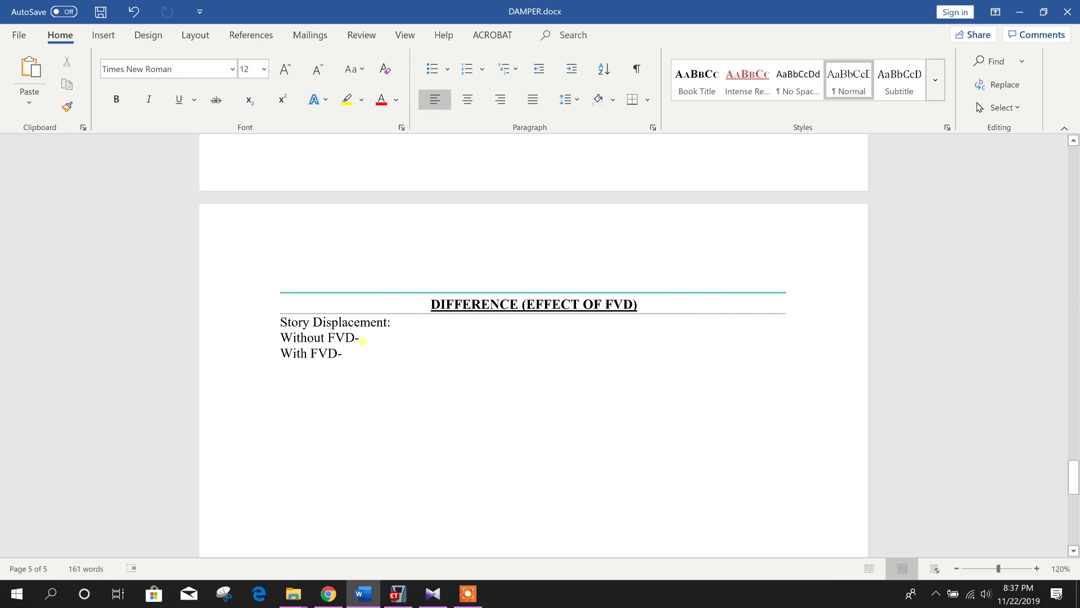
pyautogui.click(362, 340)
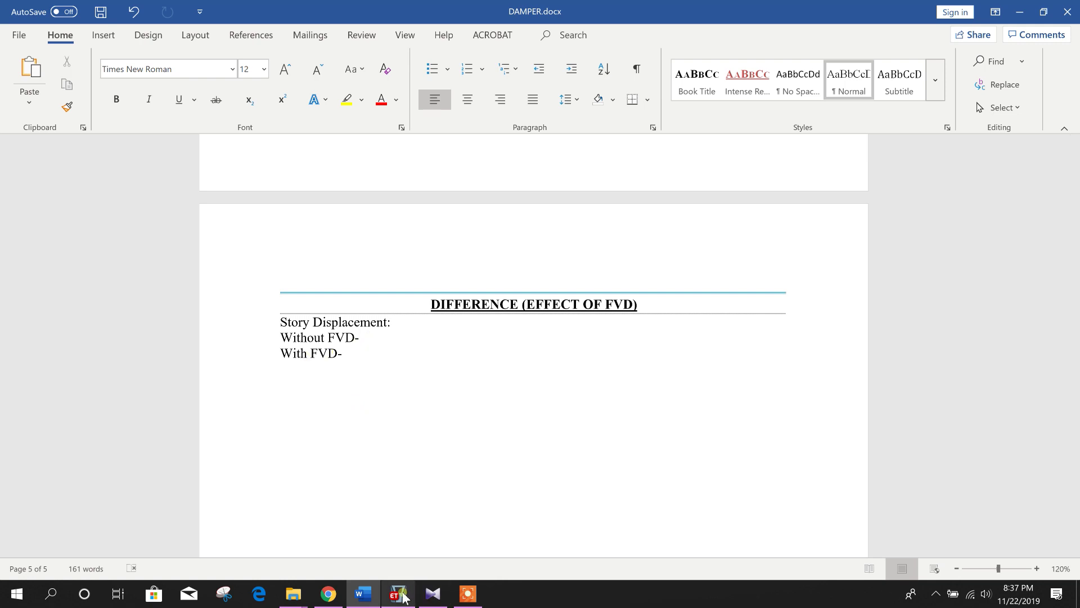
pyautogui.moveTo(405, 598)
pyautogui.press('Down')
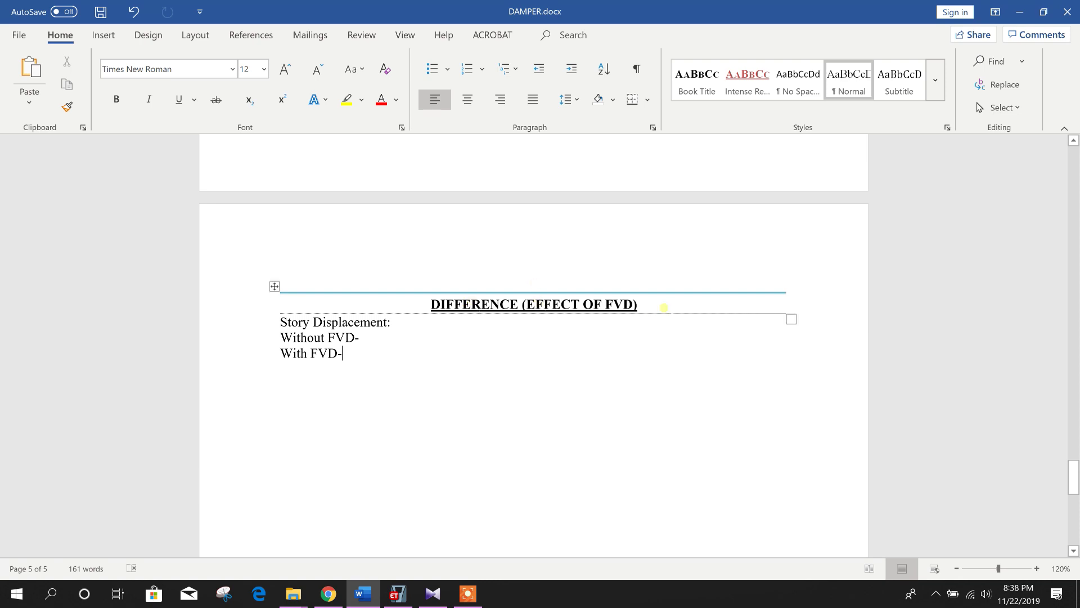
# Run the analysis on the WITHOUT DAMPER model and open the maximum story displacement plot.
pyautogui.click(397, 594)
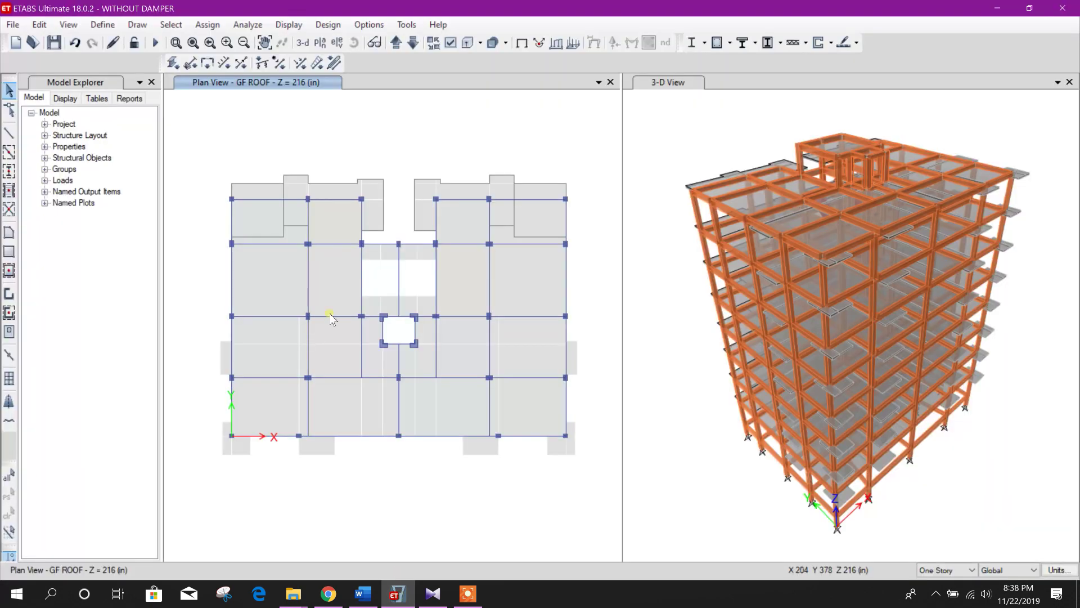
pyautogui.click(153, 44)
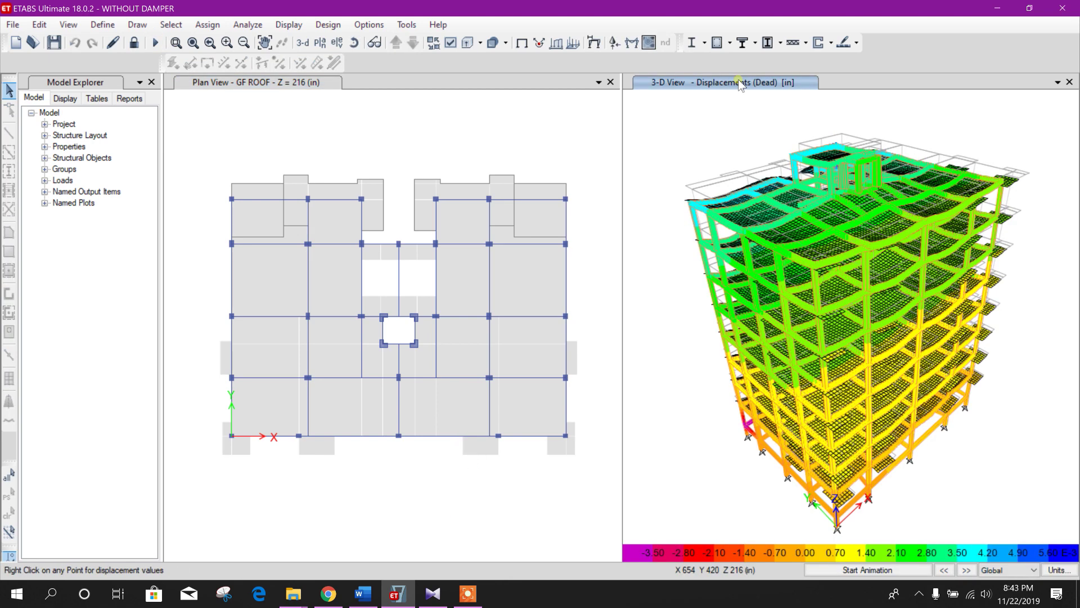
pyautogui.click(288, 25)
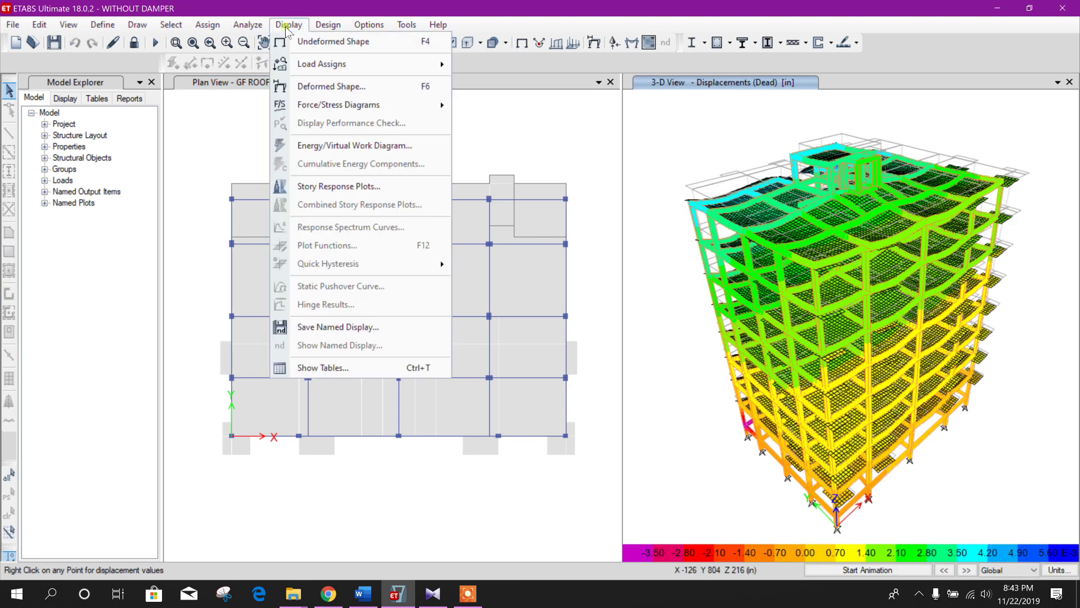
pyautogui.click(338, 186)
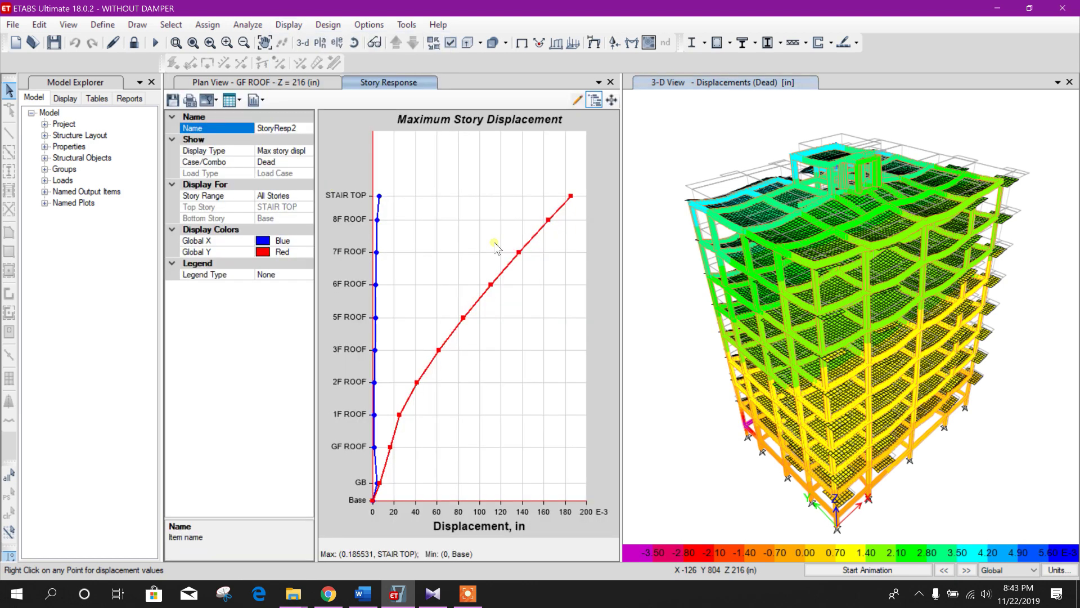
# Plot the Qx load case (max 3.527159 in at 8F ROOF) and return to the Word comparison page.
pyautogui.click(305, 161)
pyautogui.click(306, 162)
pyautogui.scroll(-1, 297, 259)
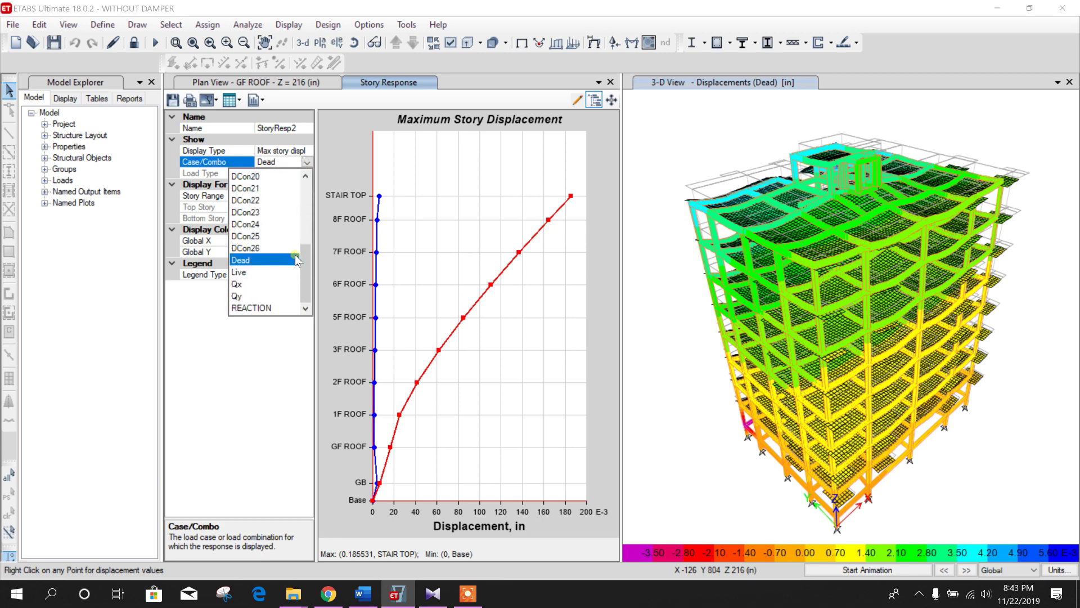
pyautogui.click(263, 285)
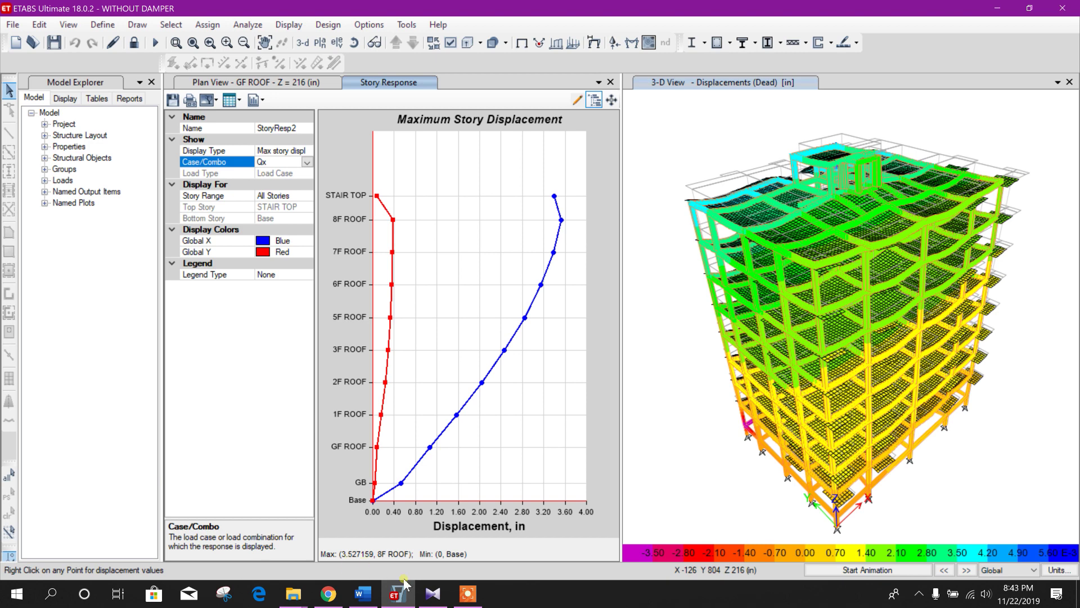
pyautogui.click(363, 594)
pyautogui.click(377, 381)
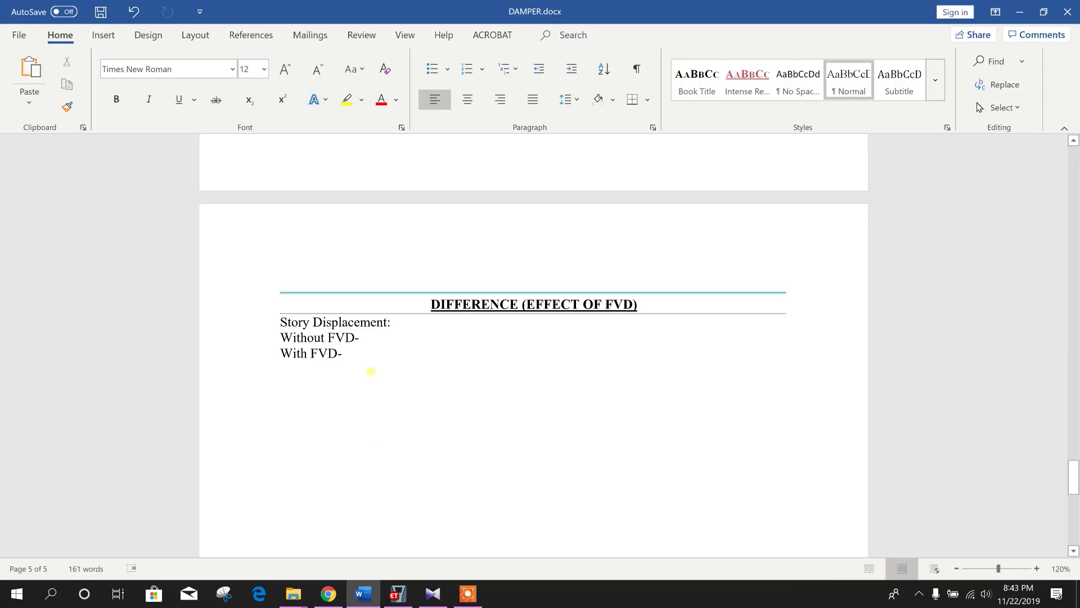
# Enter 'QX-3.52INCH,' after 'Without FVD-' in the Word document.
pyautogui.click(368, 333)
pyautogui.write('QX-3.52')
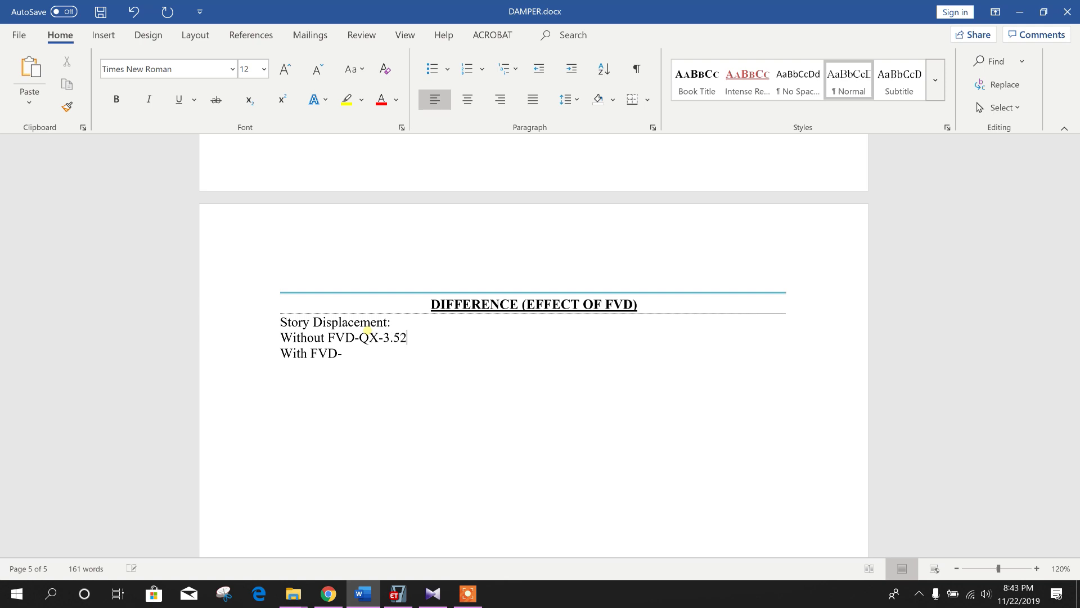
pyautogui.write('INCH,')
# Plot the Qy displacements in ETABS and add QY-3.07INCH to the Without FVD line.
pyautogui.click(397, 594)
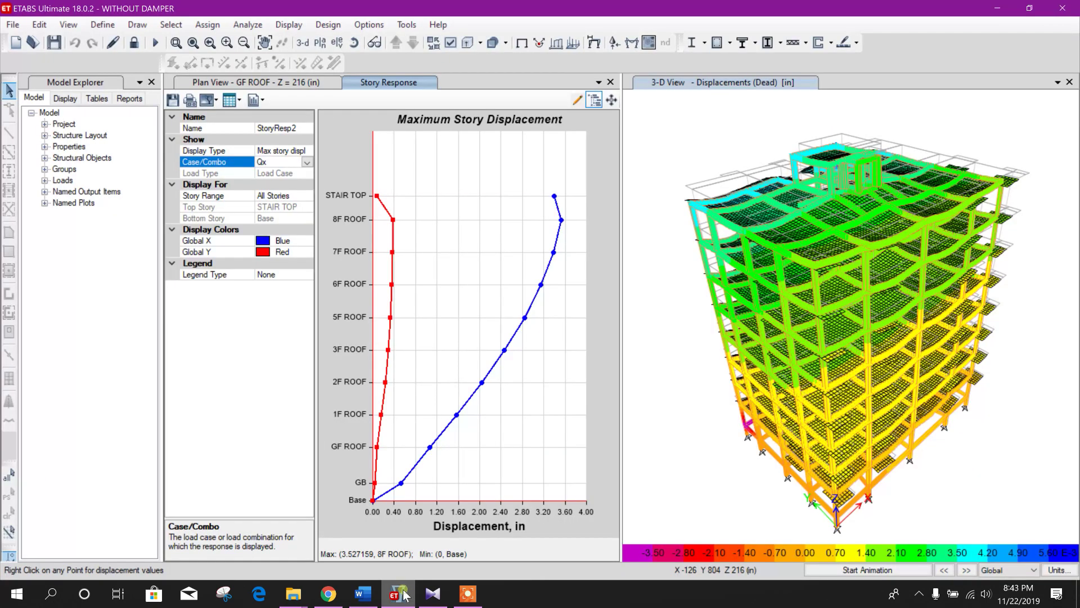
pyautogui.click(307, 162)
pyautogui.click(256, 296)
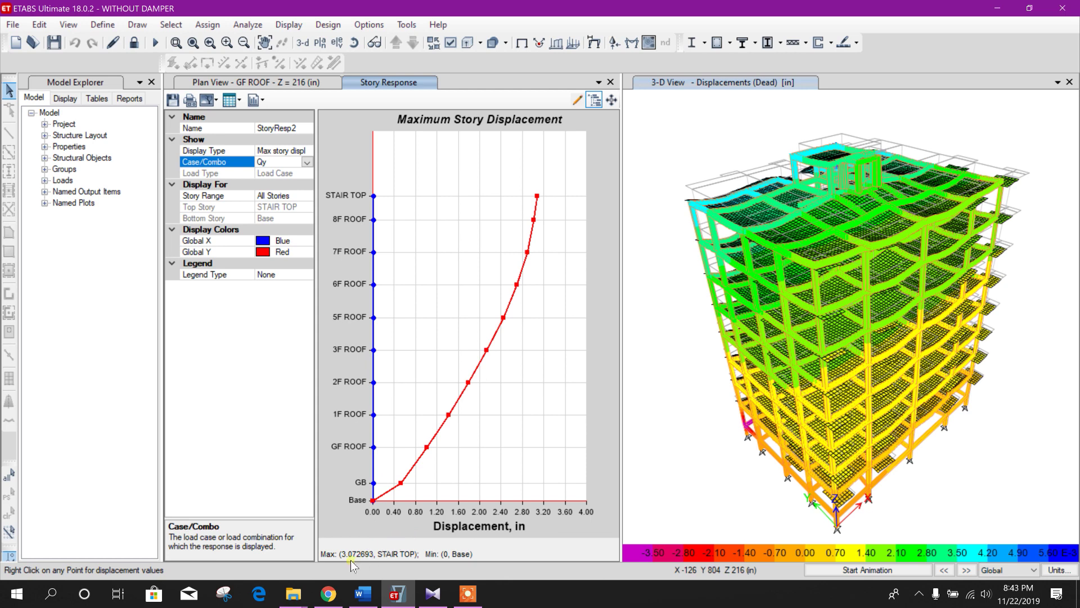
pyautogui.click(363, 593)
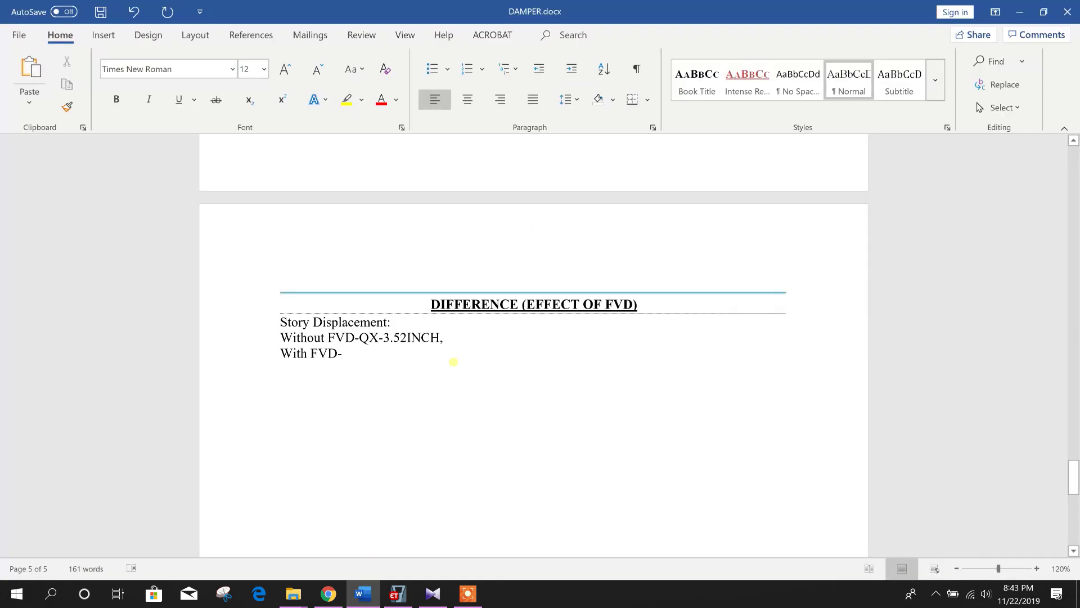
pyautogui.write('Q')
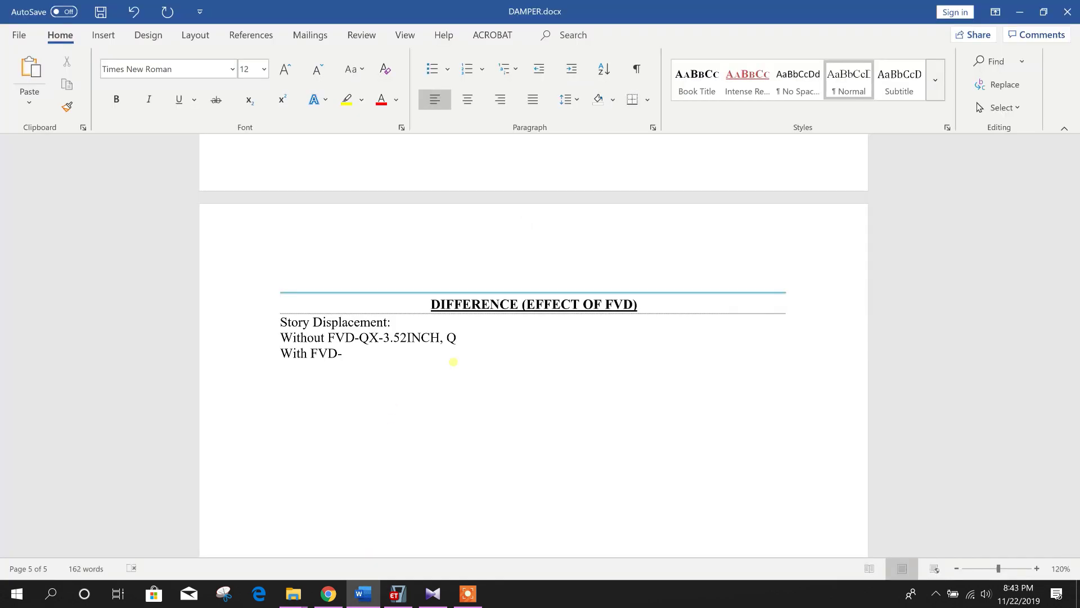
pyautogui.write('Y-3.')
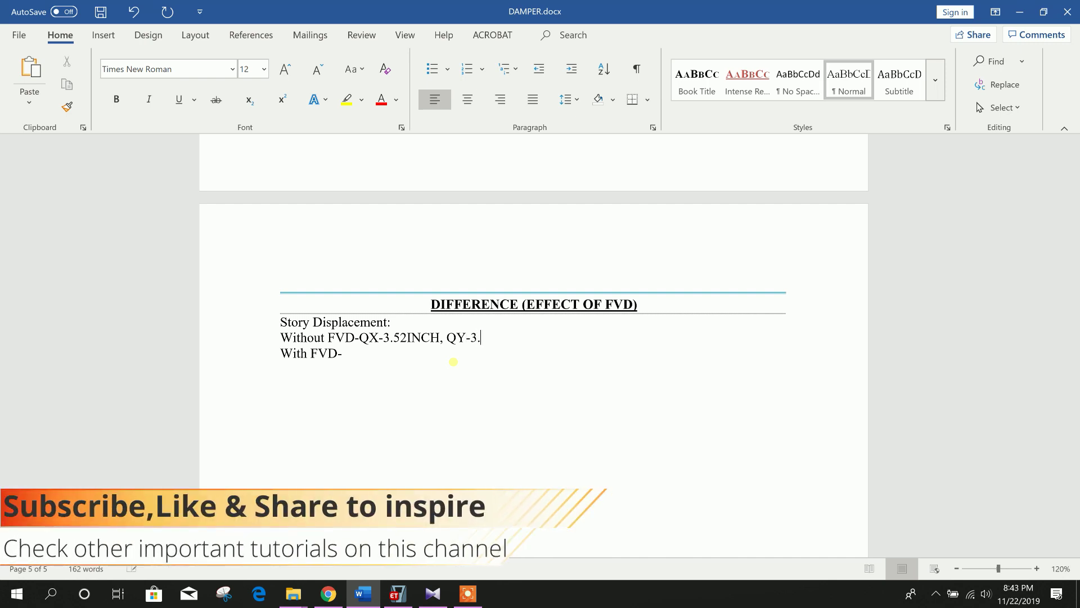
pyautogui.write('07INVH')
pyautogui.press('BackSpace')
pyautogui.press('BackSpace')
pyautogui.write('CH')
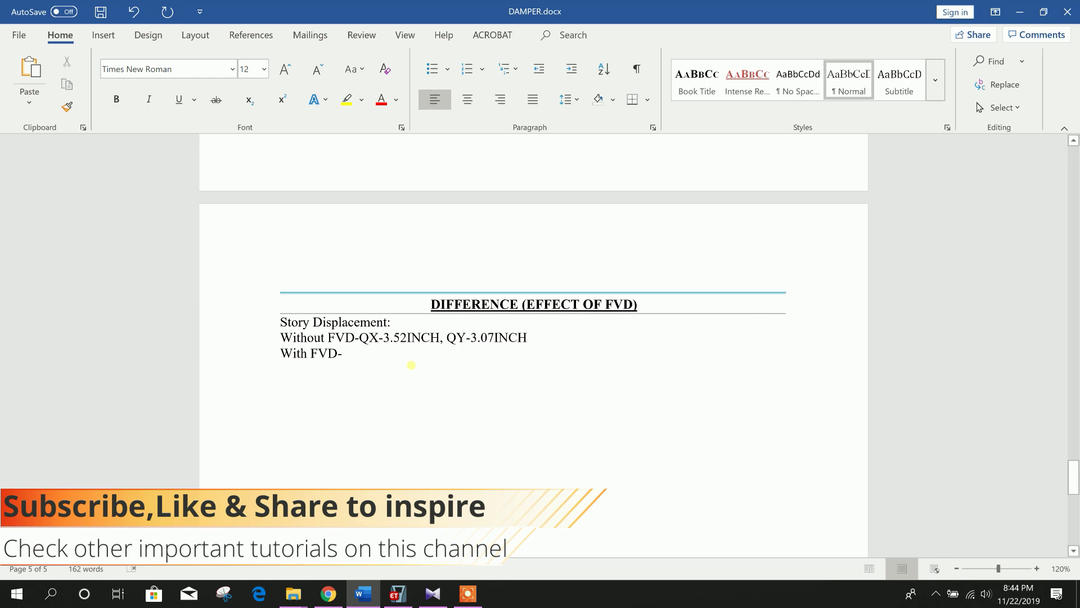
# Close the story response plot and unlock the model, deleting its analysis results.
pyautogui.click(398, 594)
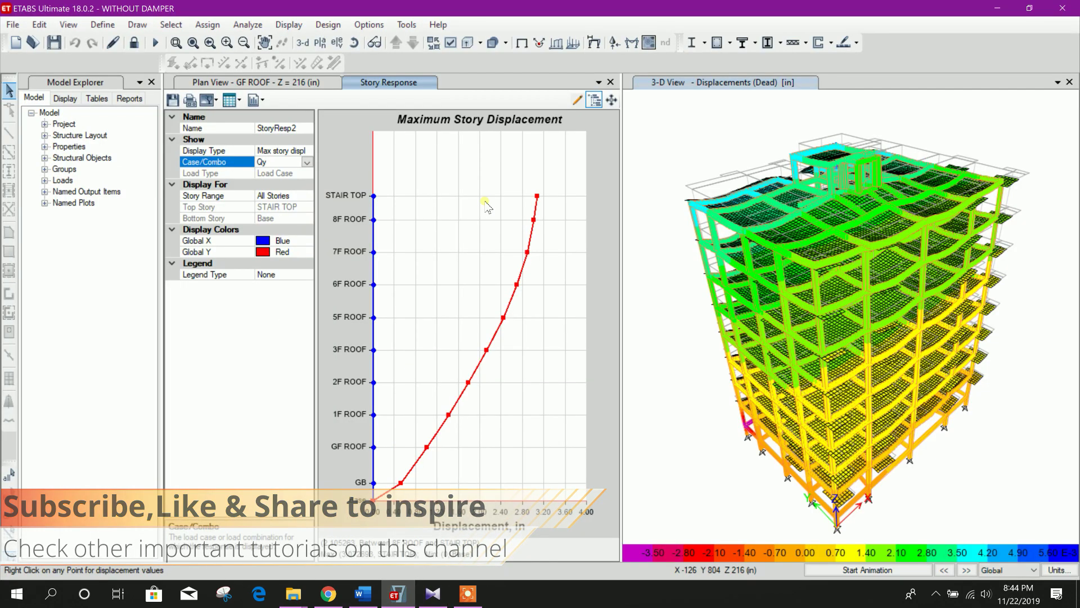
pyautogui.click(610, 82)
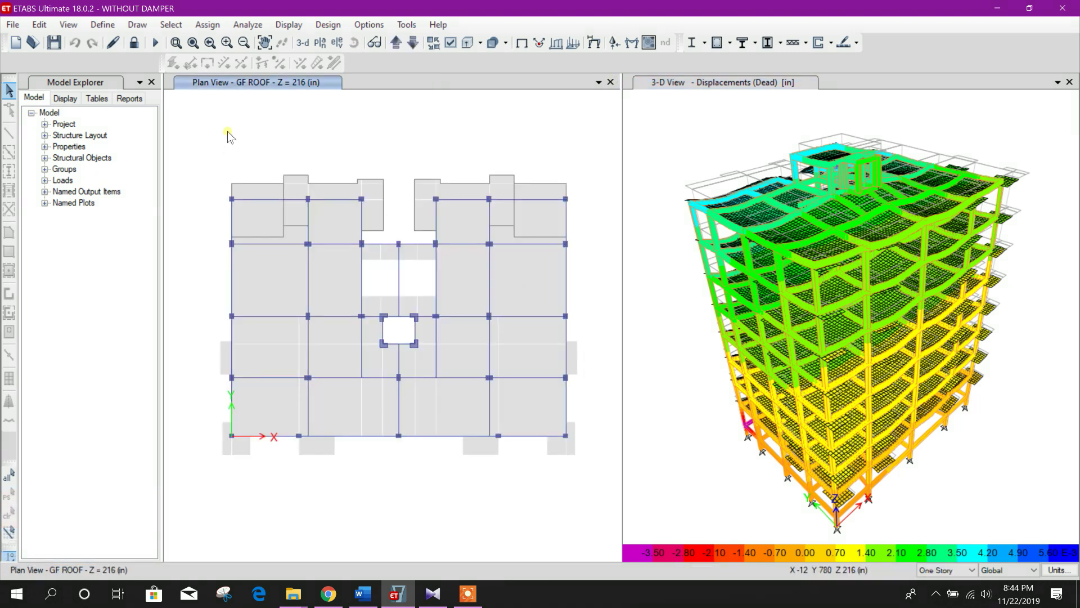
pyautogui.click(133, 42)
pyautogui.click(562, 350)
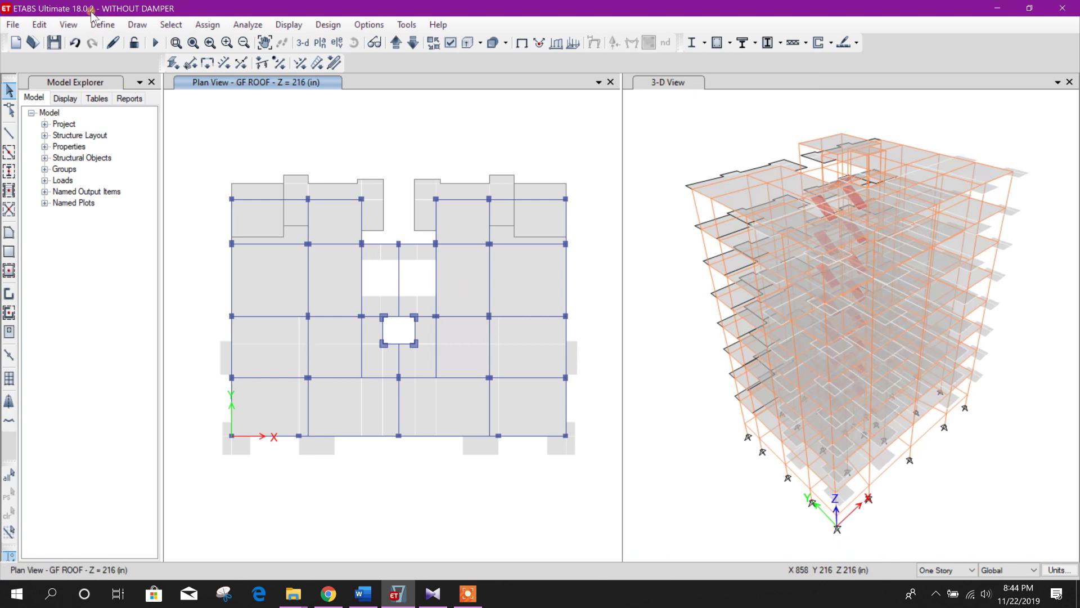
# Save the model under the new name WITH DAMPER.EDB.
pyautogui.click(13, 24)
pyautogui.click(58, 119)
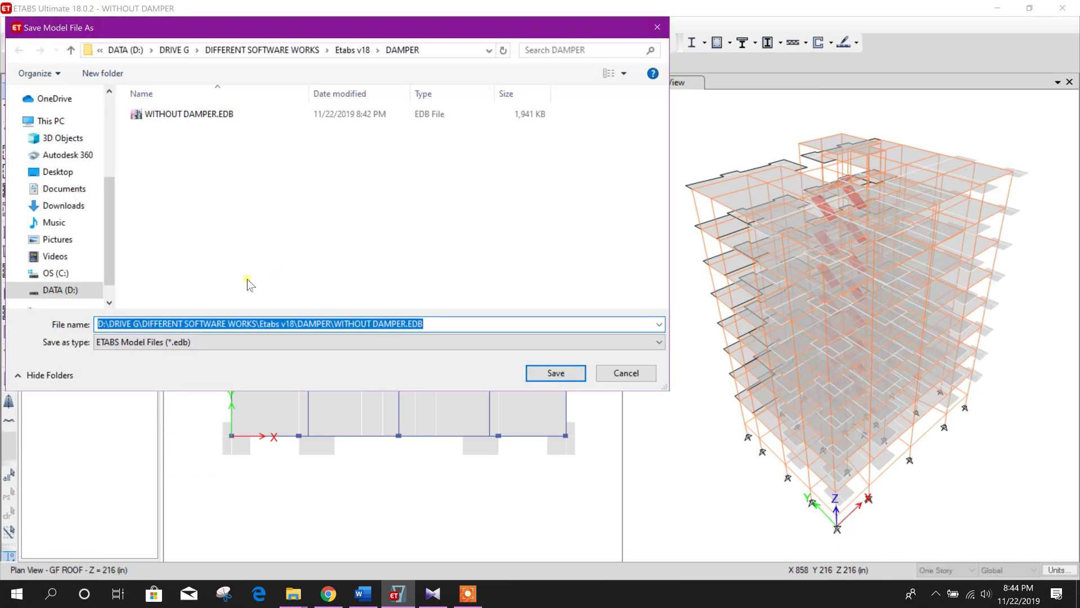
pyautogui.click(178, 115)
pyautogui.click(179, 326)
pyautogui.click(138, 326)
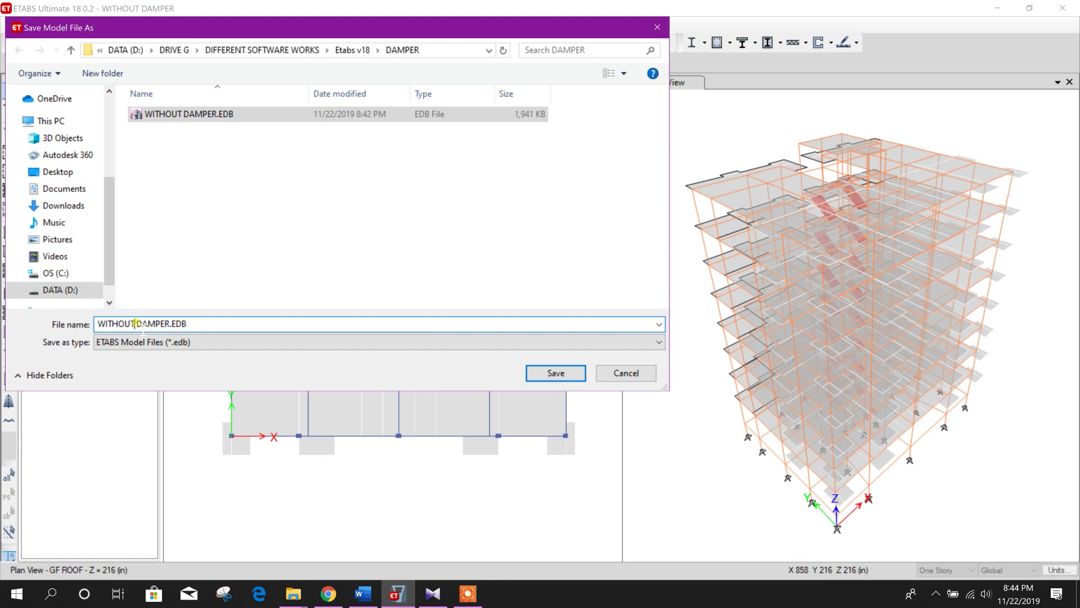
pyautogui.press('BackSpace')
pyautogui.press('BackSpace')
pyautogui.press('BackSpace')
pyautogui.press('BackSpace')
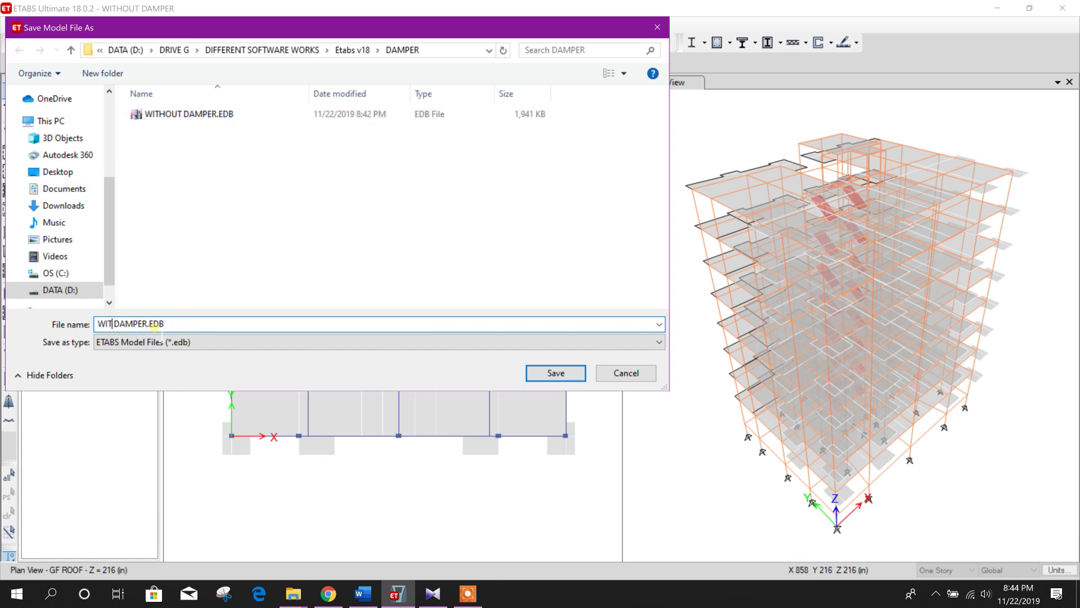
pyautogui.write('H')
pyautogui.click(565, 380)
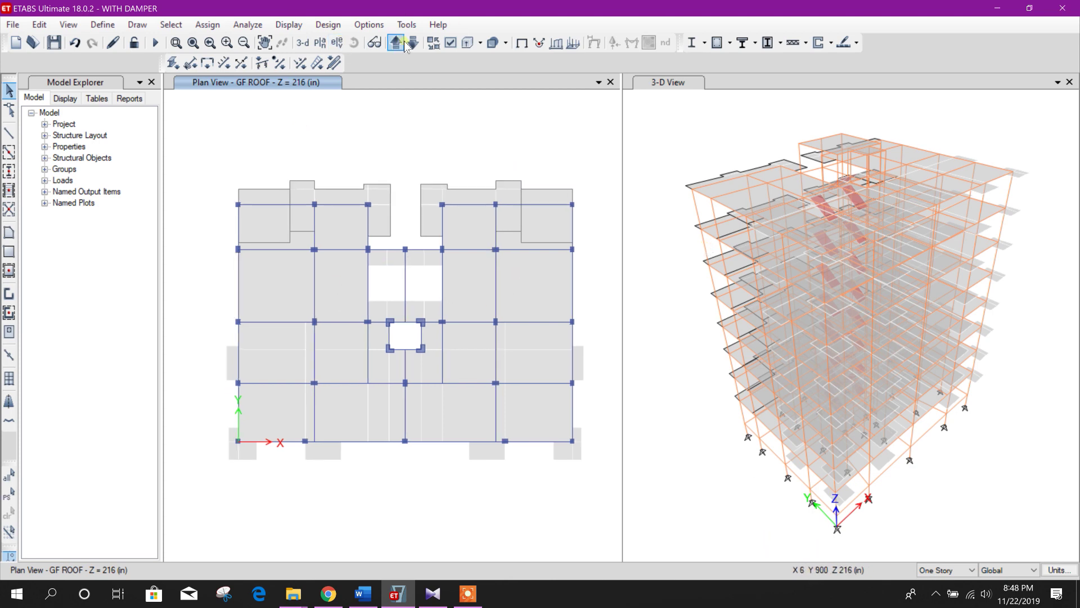
pyautogui.click(338, 43)
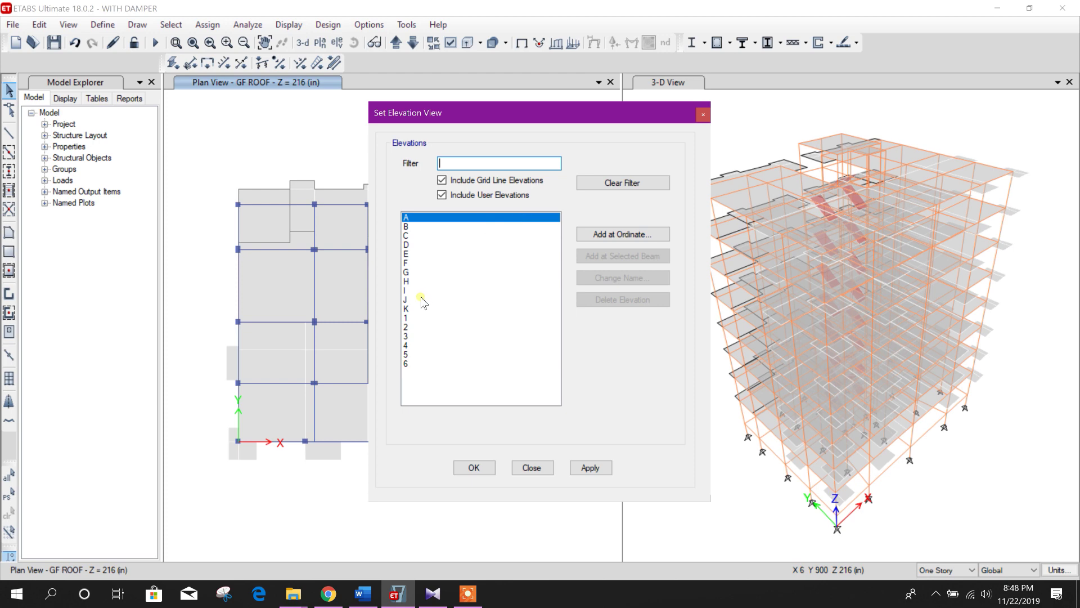
# Show the grid line labels on the plan view via Set Grid System Visibility.
pyautogui.click(532, 467)
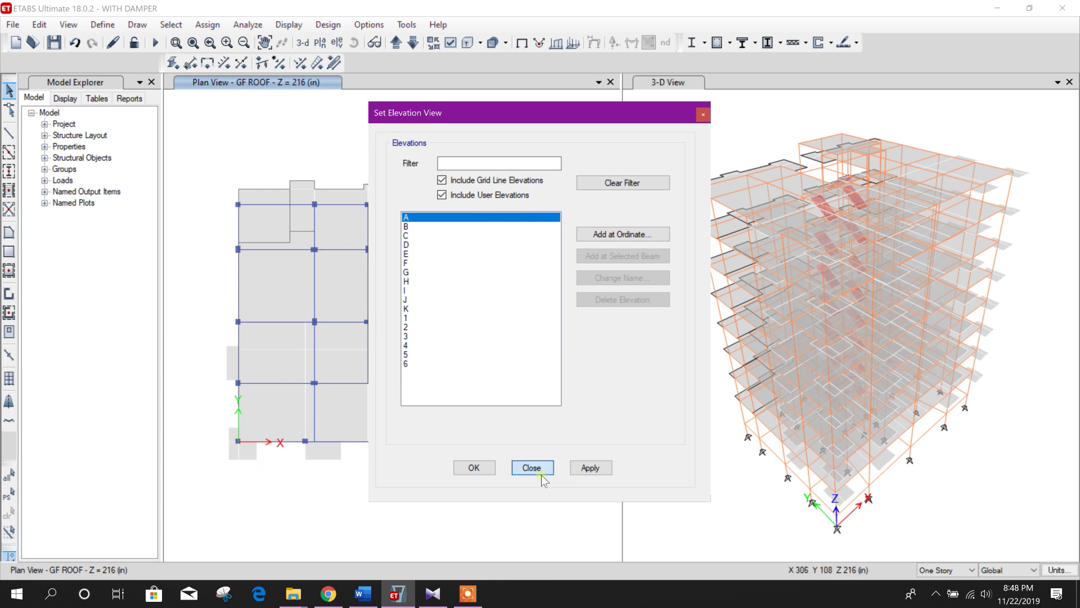
pyautogui.rightClick(424, 136)
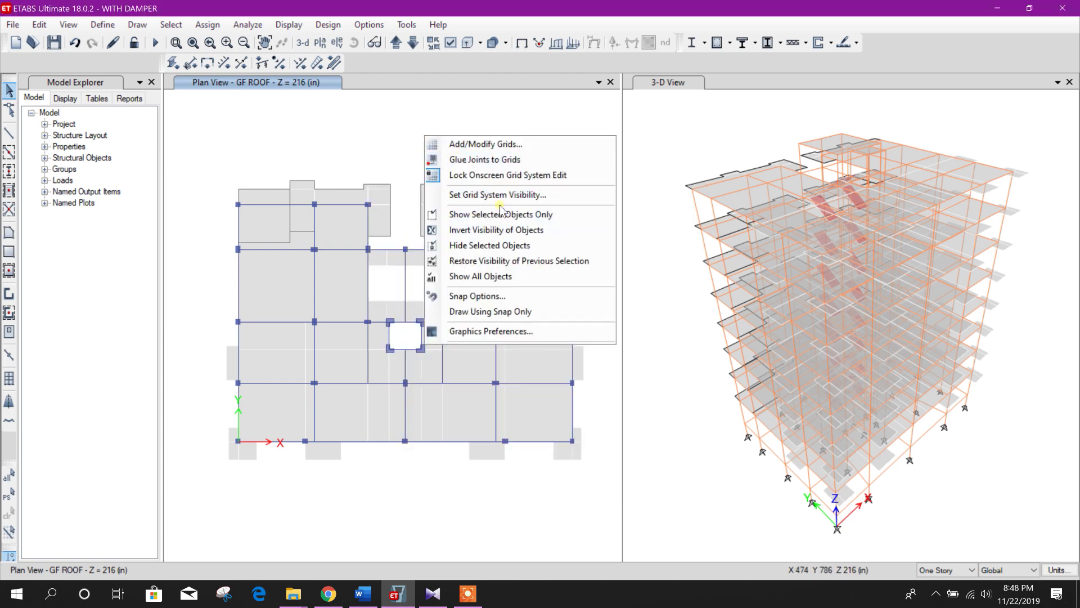
pyautogui.click(376, 145)
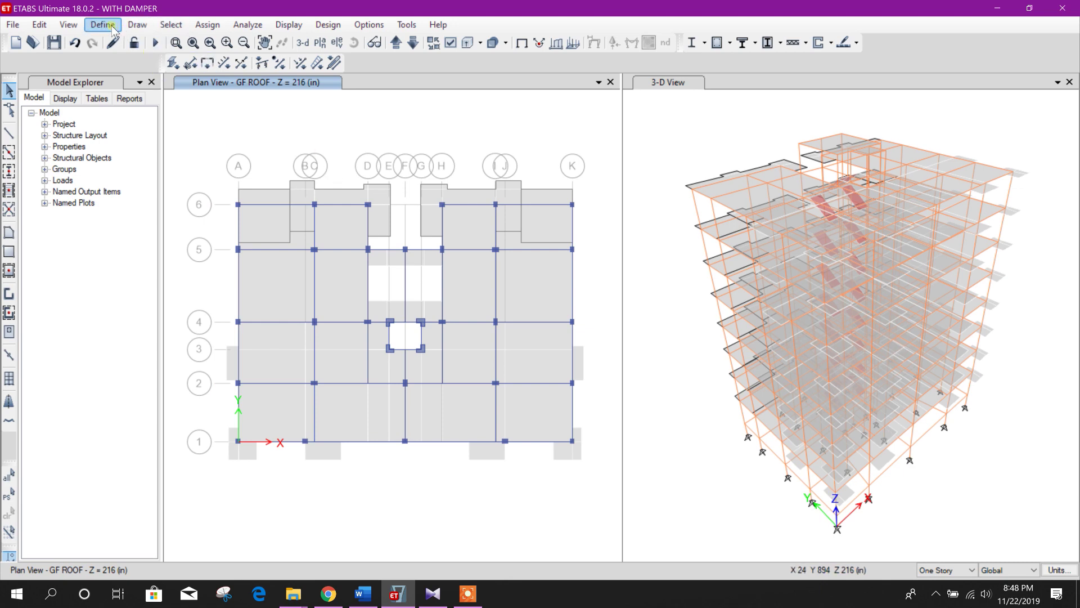
# Replace the plan with Elevation View A.
pyautogui.click(69, 25)
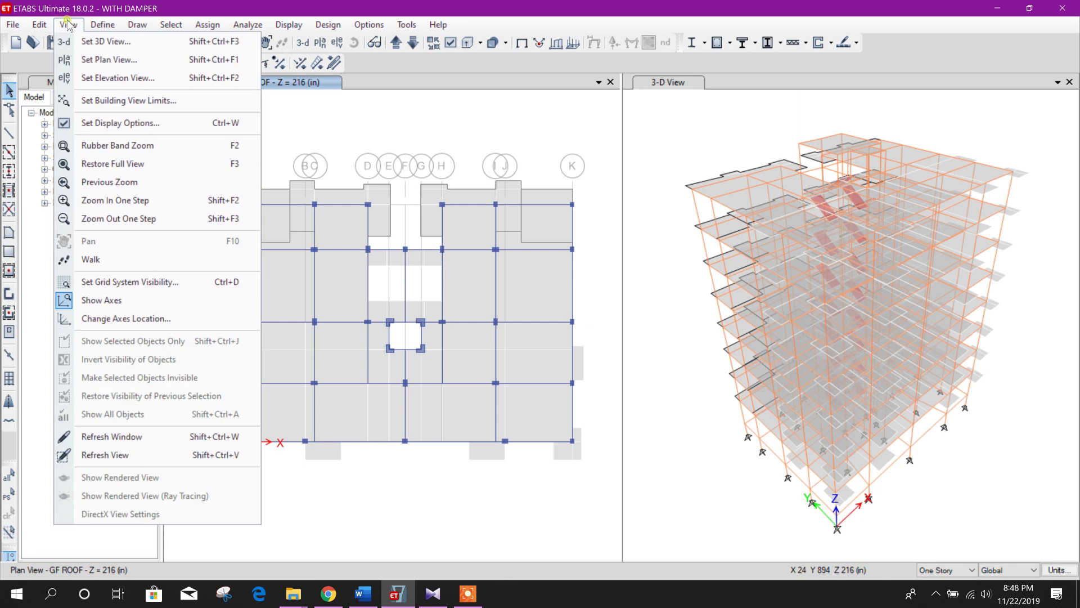
pyautogui.click(115, 77)
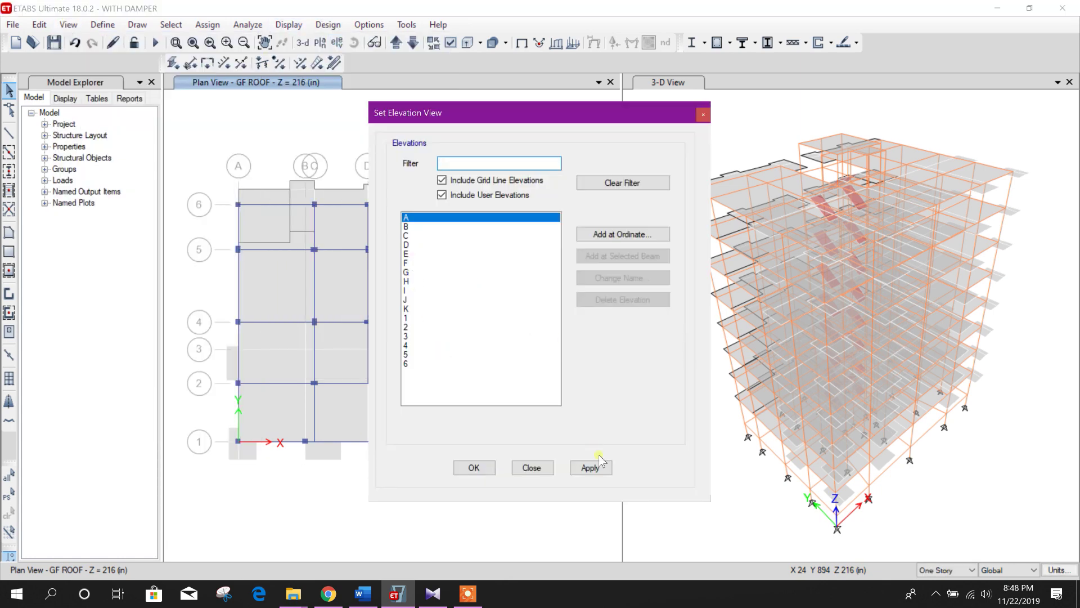
pyautogui.click(600, 462)
pyautogui.click(532, 467)
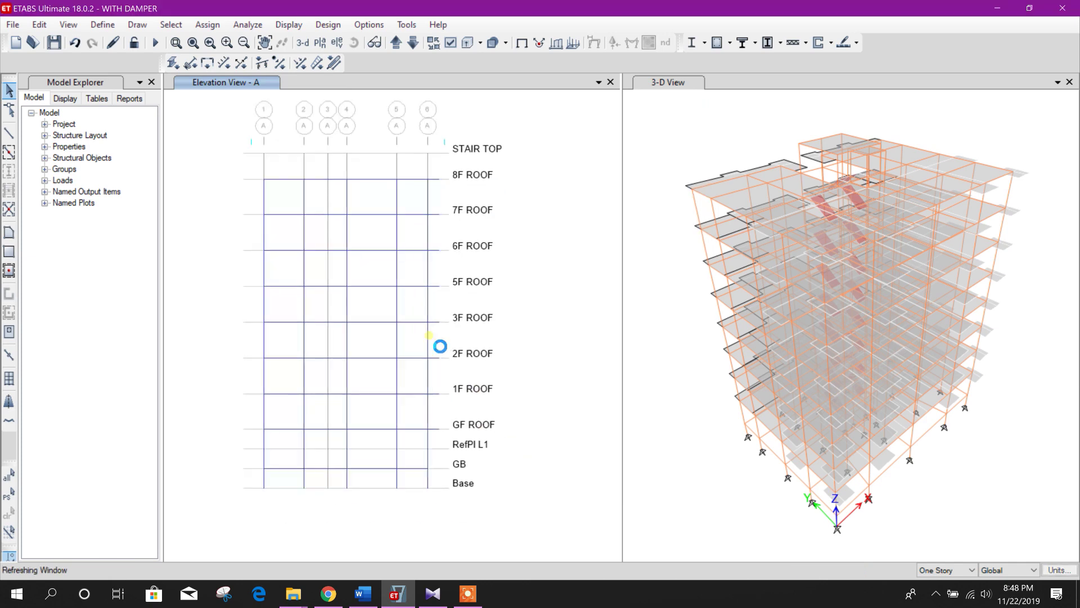
pyautogui.click(111, 31)
pyautogui.moveTo(121, 72)
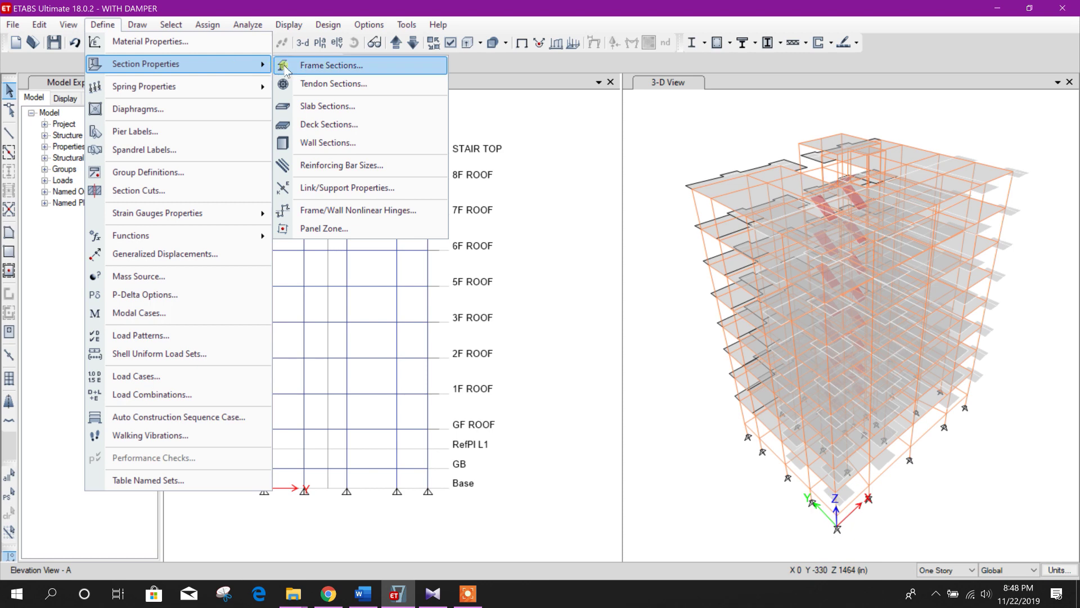
pyautogui.click(343, 191)
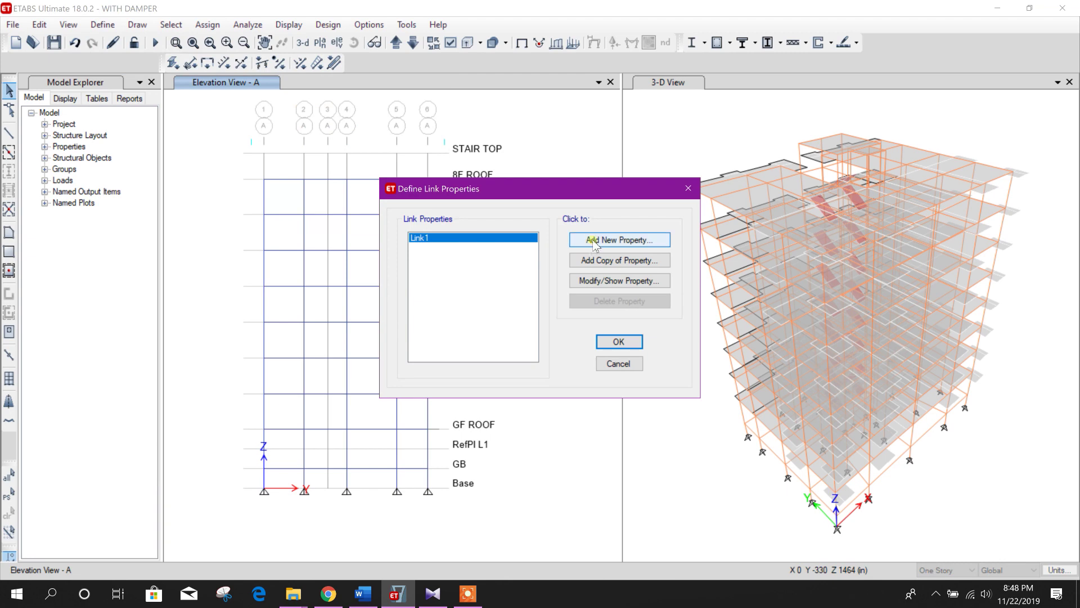
pyautogui.click(596, 242)
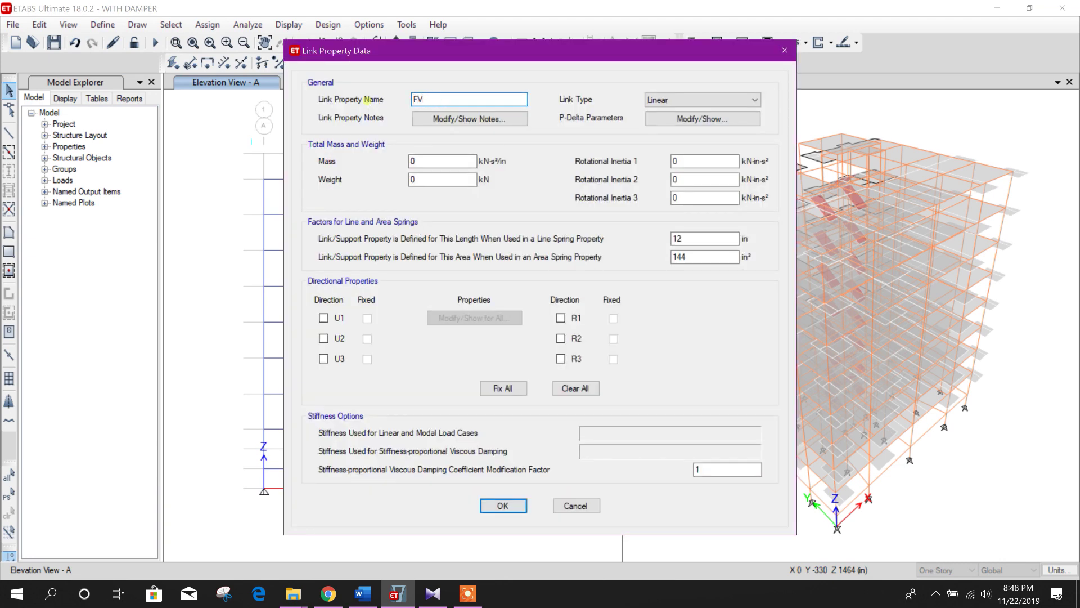
pyautogui.write('FVD 500')
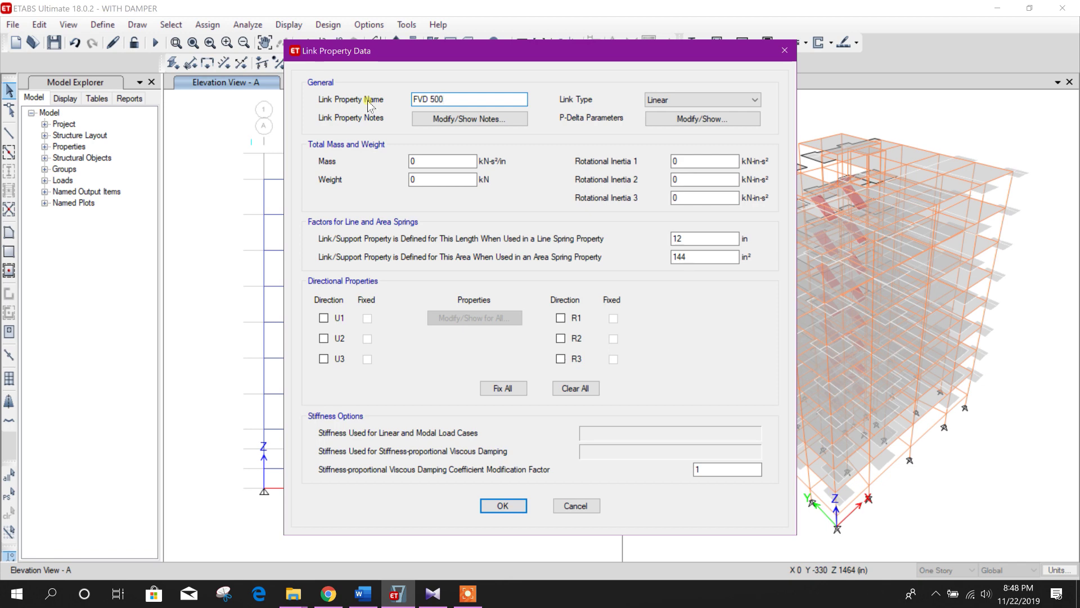
pyautogui.click(684, 100)
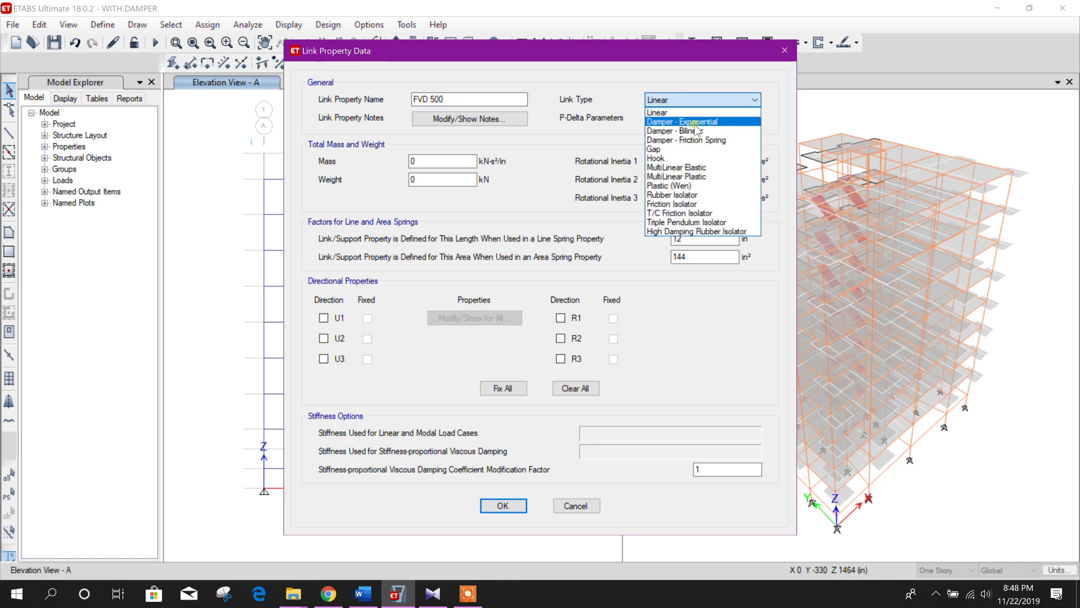
pyautogui.click(694, 122)
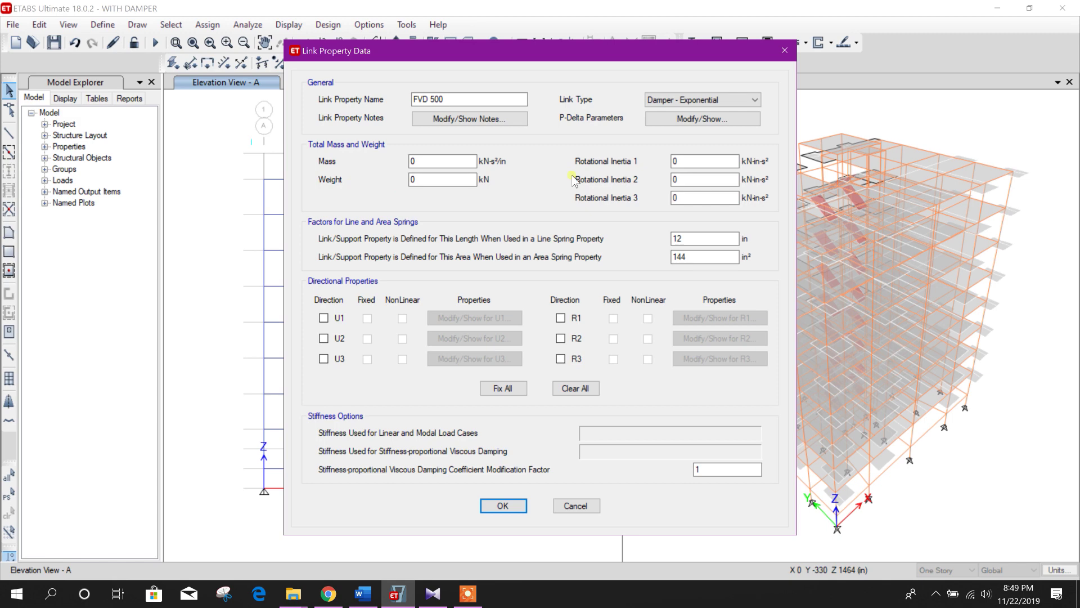
pyautogui.click(567, 508)
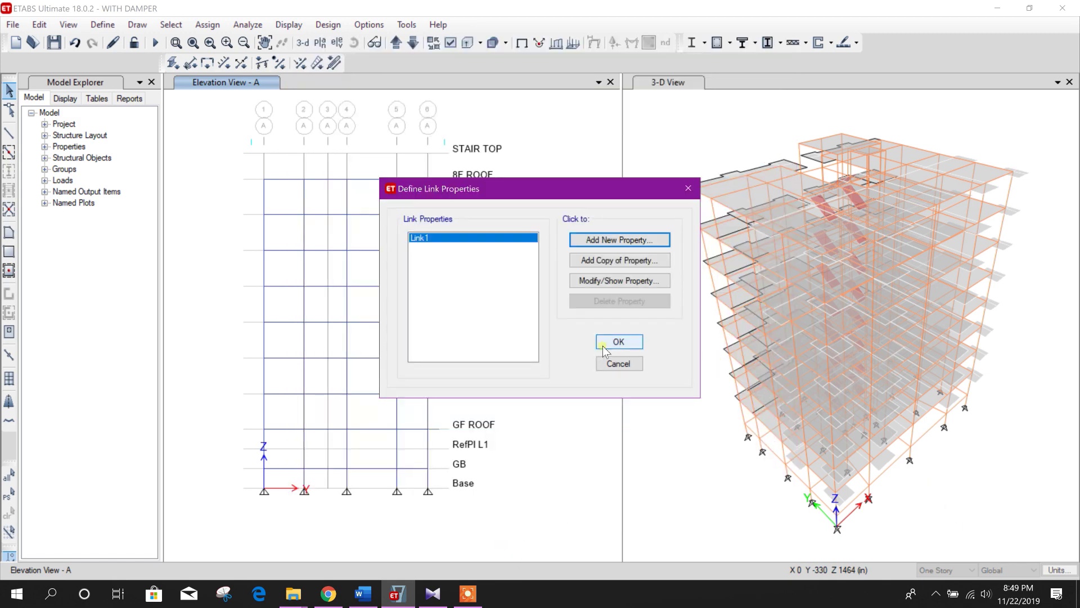
pyautogui.click(612, 342)
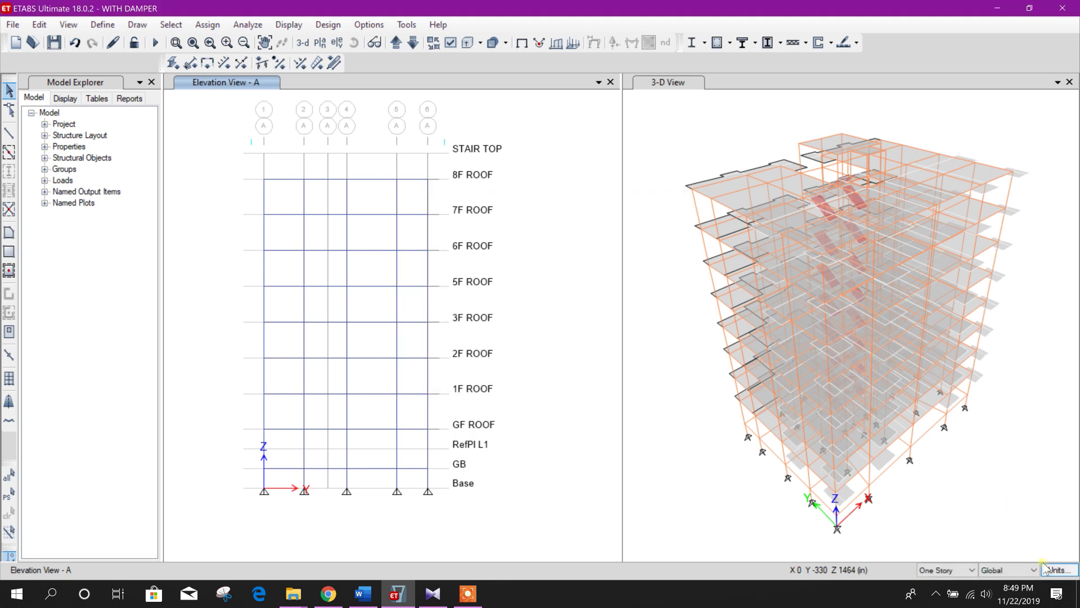
# Switch the model to metric SI units and open the Link/Support property definitions.
pyautogui.click(1050, 571)
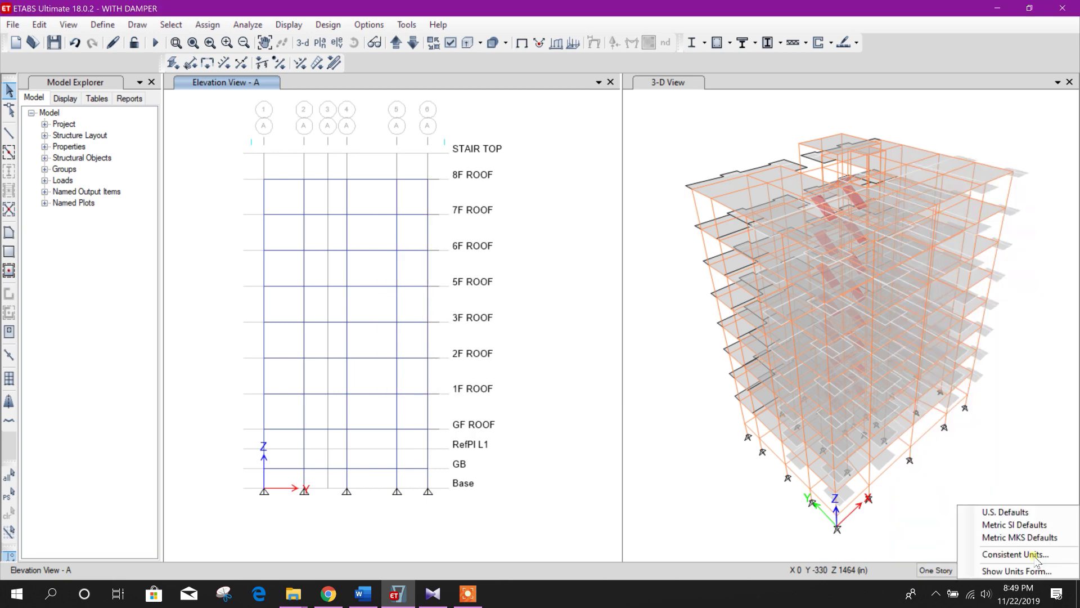
pyautogui.click(1025, 525)
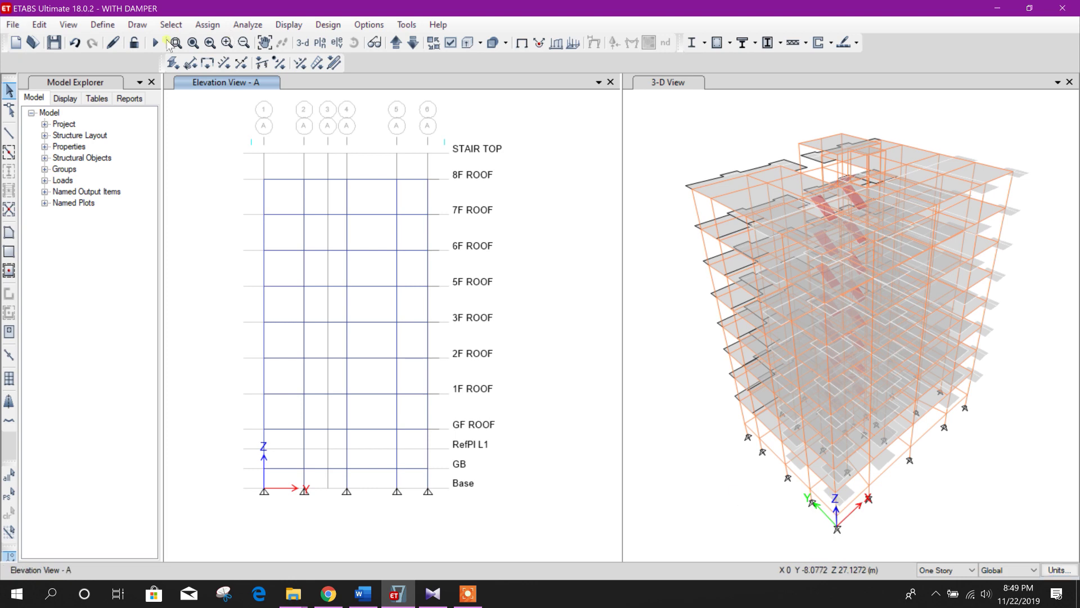
pyautogui.click(103, 26)
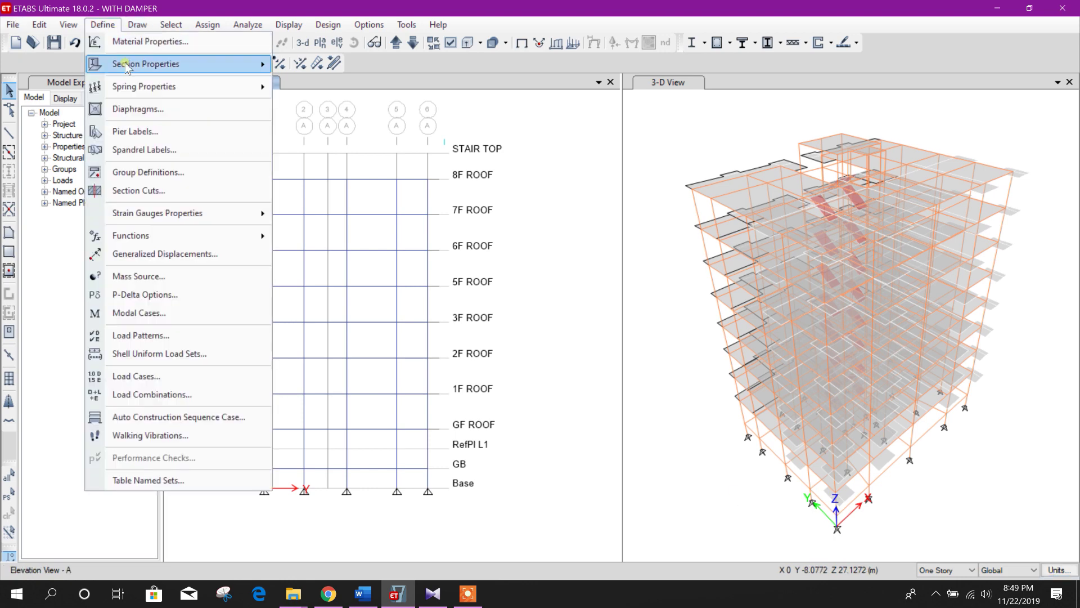
pyautogui.moveTo(125, 63)
pyautogui.click(338, 186)
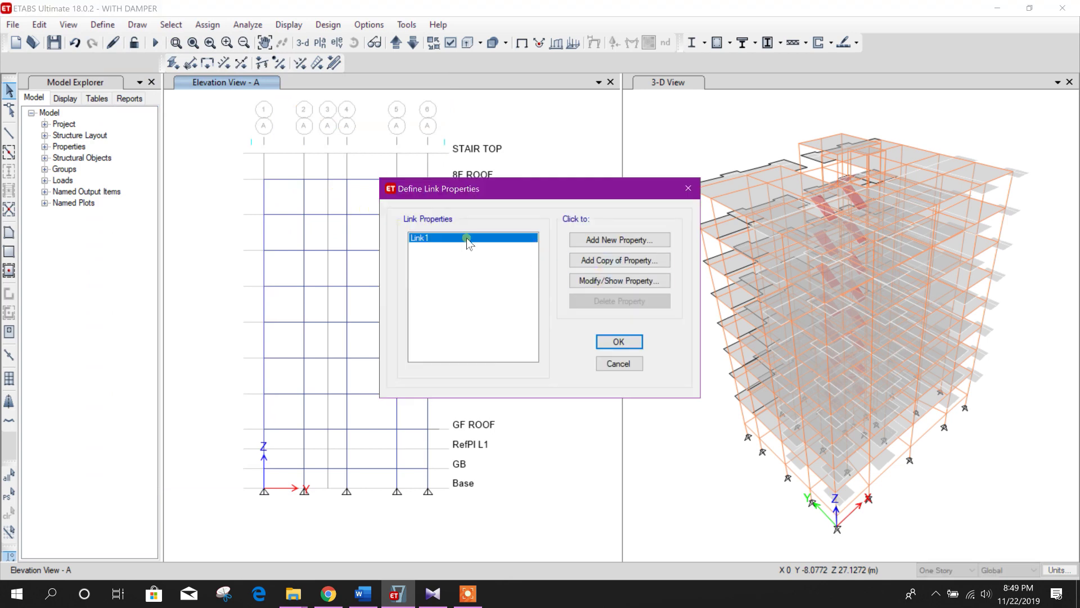
# Rename Link1 to FVD 500 and set its Link Type to Damper - Exponential.
pyautogui.click(586, 281)
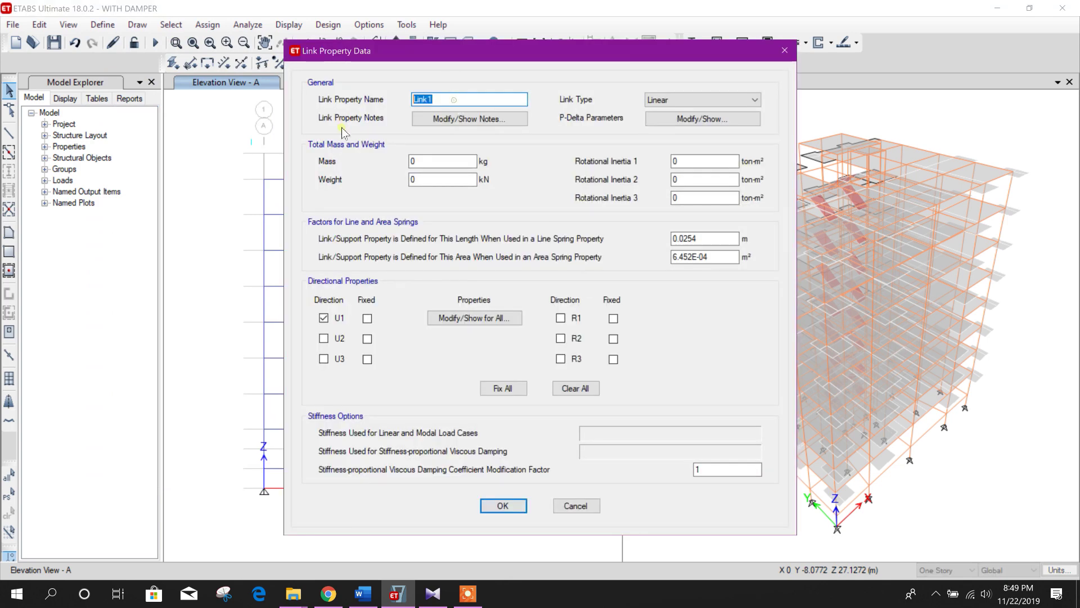
pyautogui.write('FVD 500')
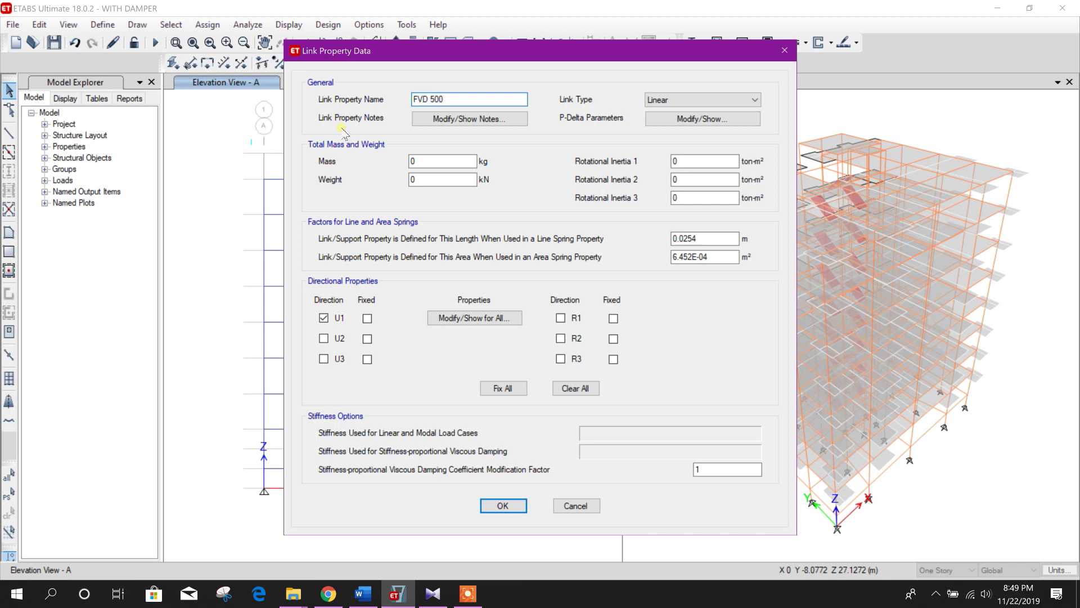
pyautogui.click(704, 100)
pyautogui.click(692, 114)
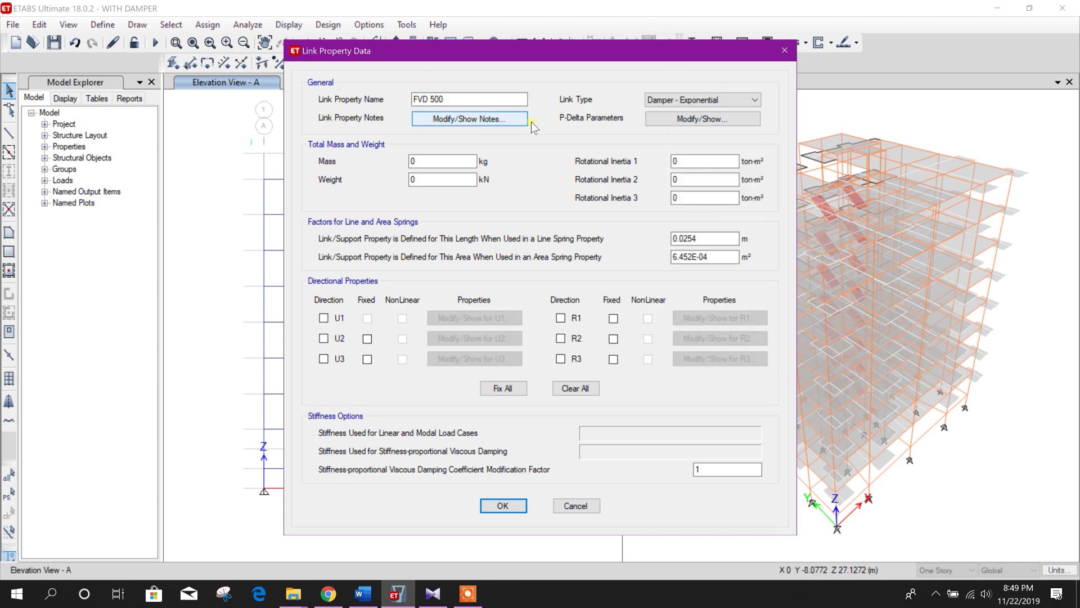
pyautogui.press('Tab')
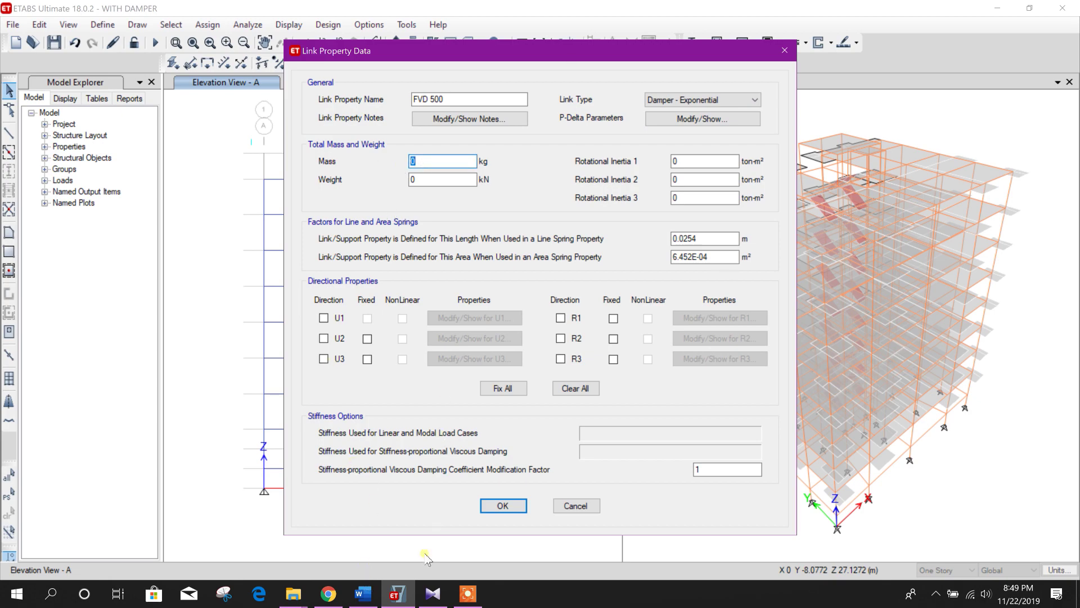
pyautogui.click(363, 594)
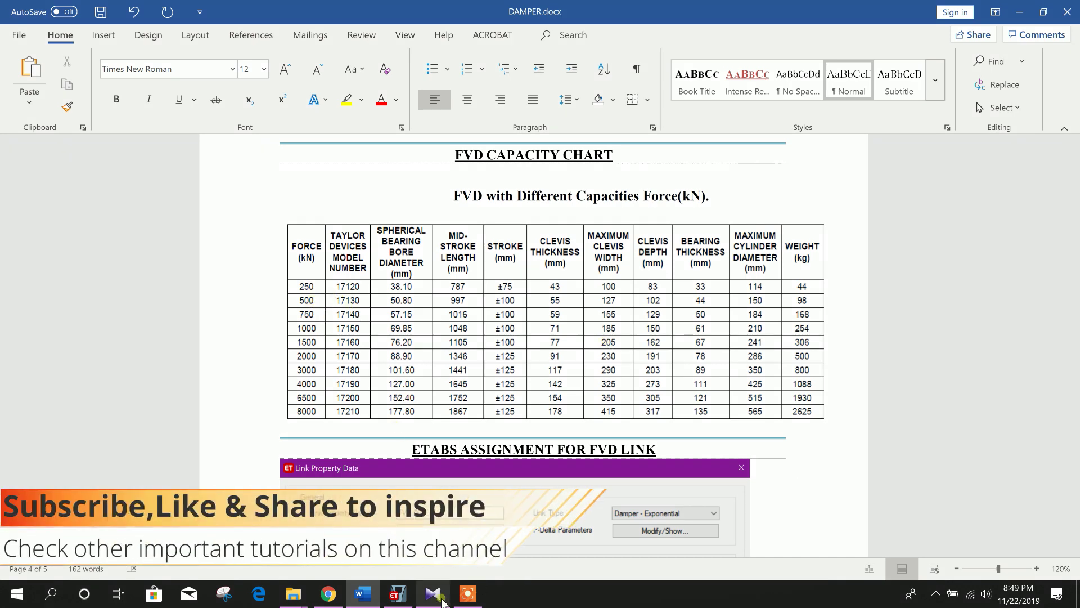
pyautogui.click(400, 592)
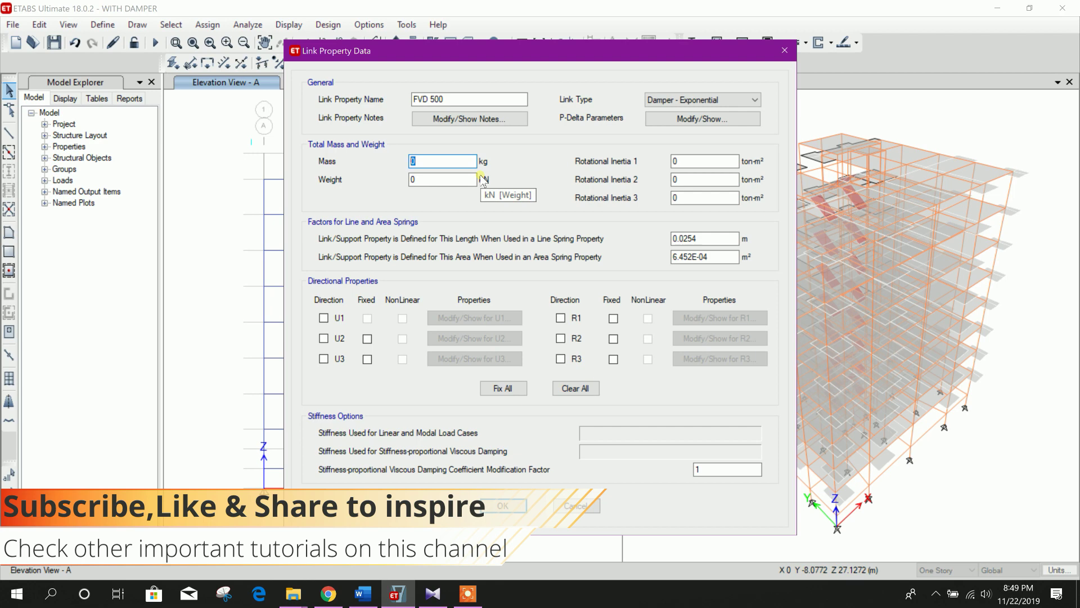
# Give the FVD 500 link a weight of 500 kN and a mass of 98 kg.
pyautogui.press('Tab')
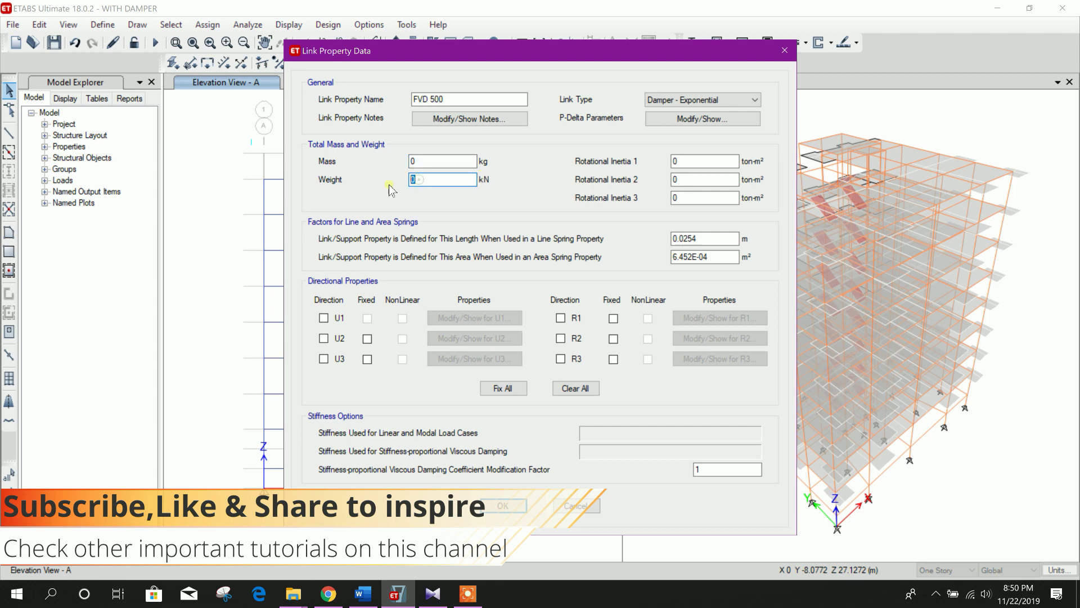
pyautogui.write('500')
pyautogui.hotkey('shift', 'Tab')
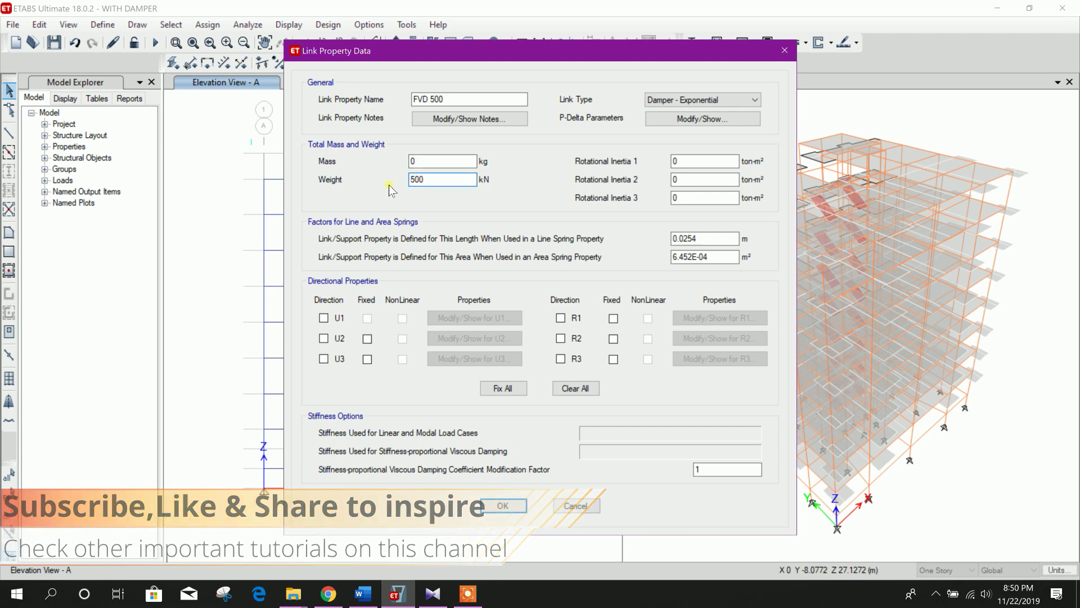
pyautogui.hotkey('alt', 'Tab')
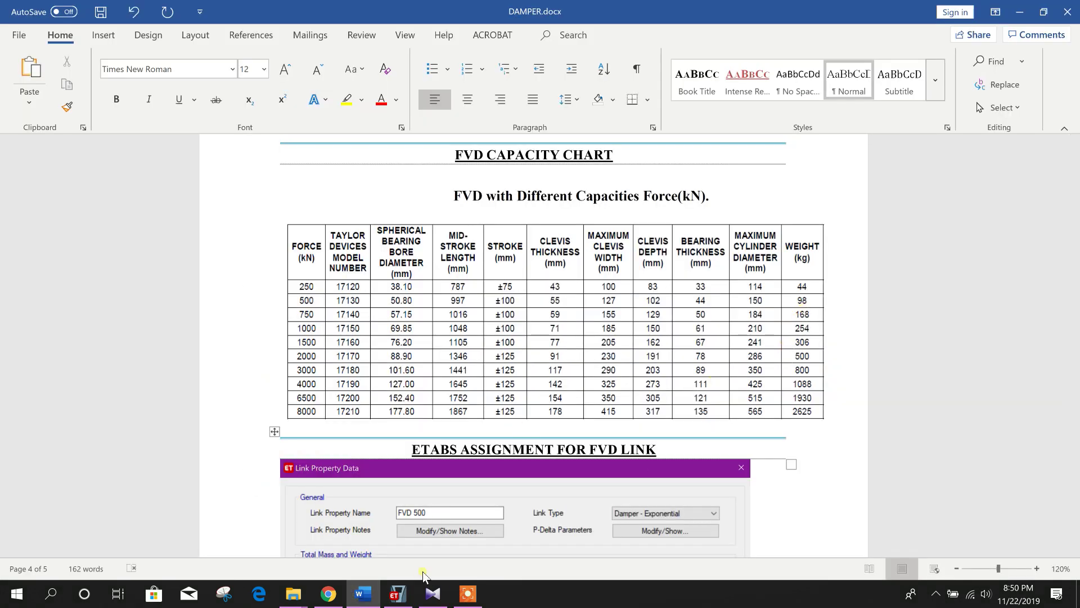
pyautogui.click(396, 594)
pyautogui.write('98')
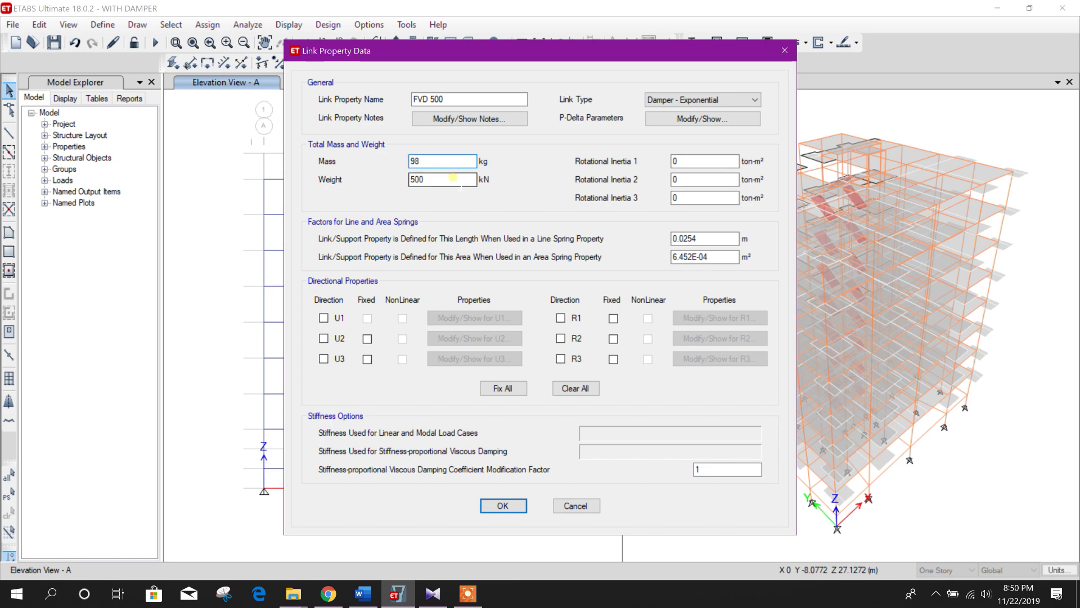
pyautogui.click(453, 177)
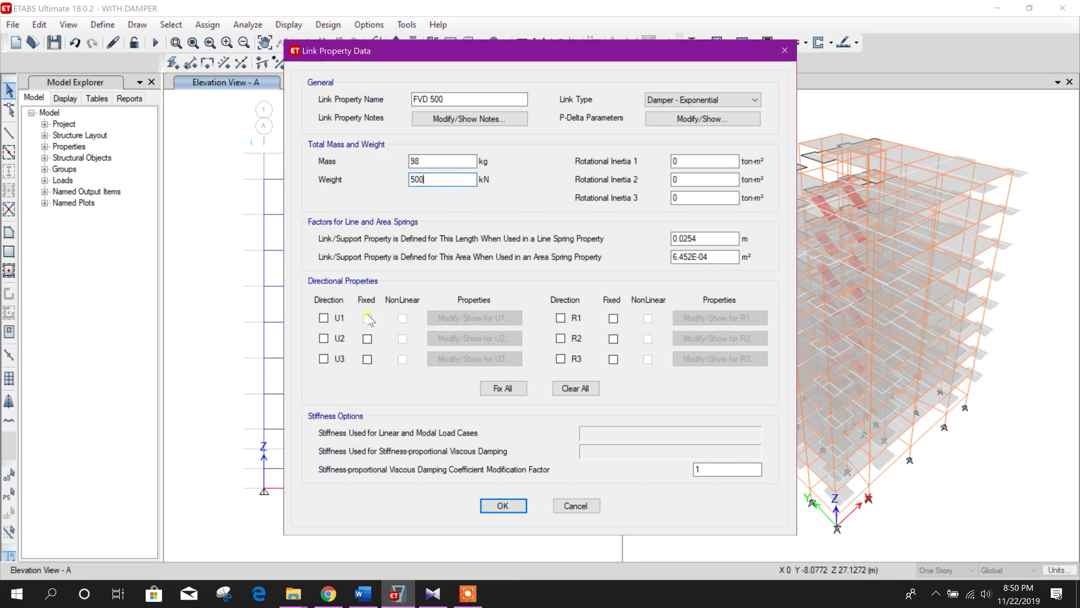
# Activate and fix the U1 direction, then save the link property and close the list.
pyautogui.click(324, 318)
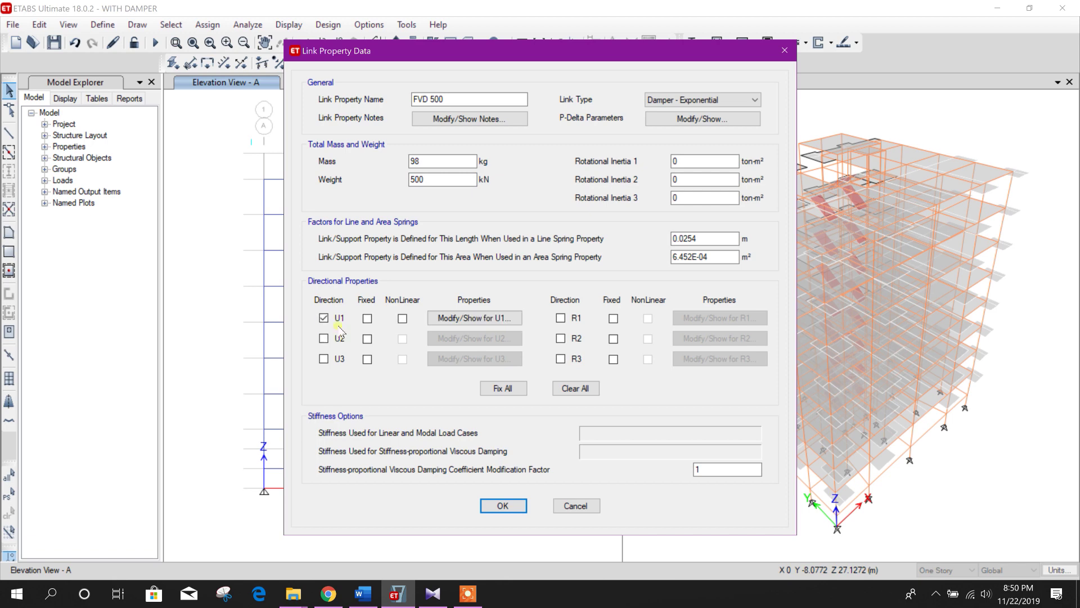
pyautogui.click(368, 318)
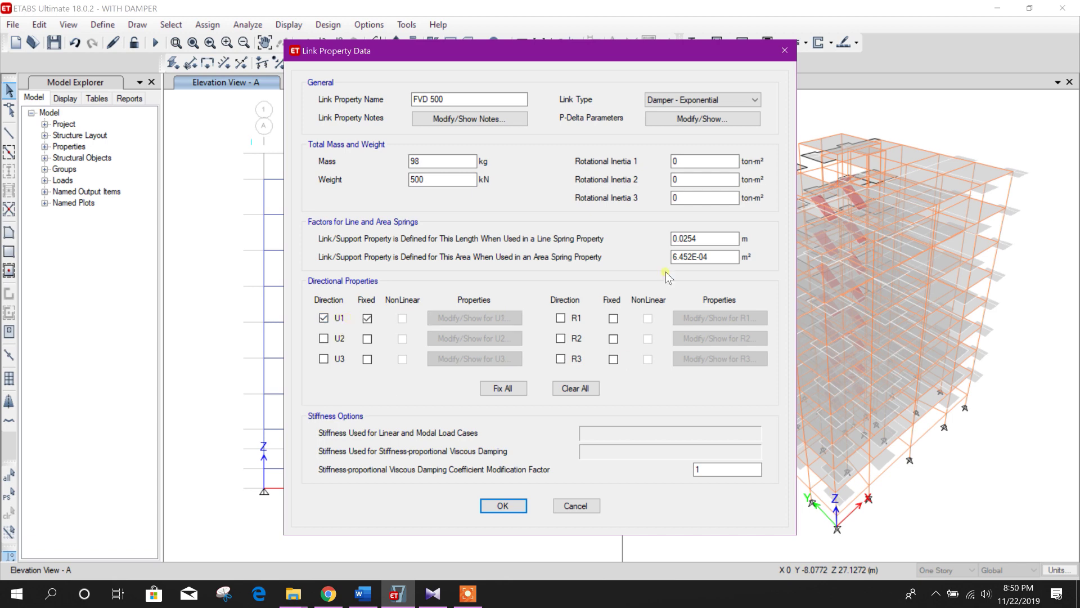
pyautogui.click(517, 507)
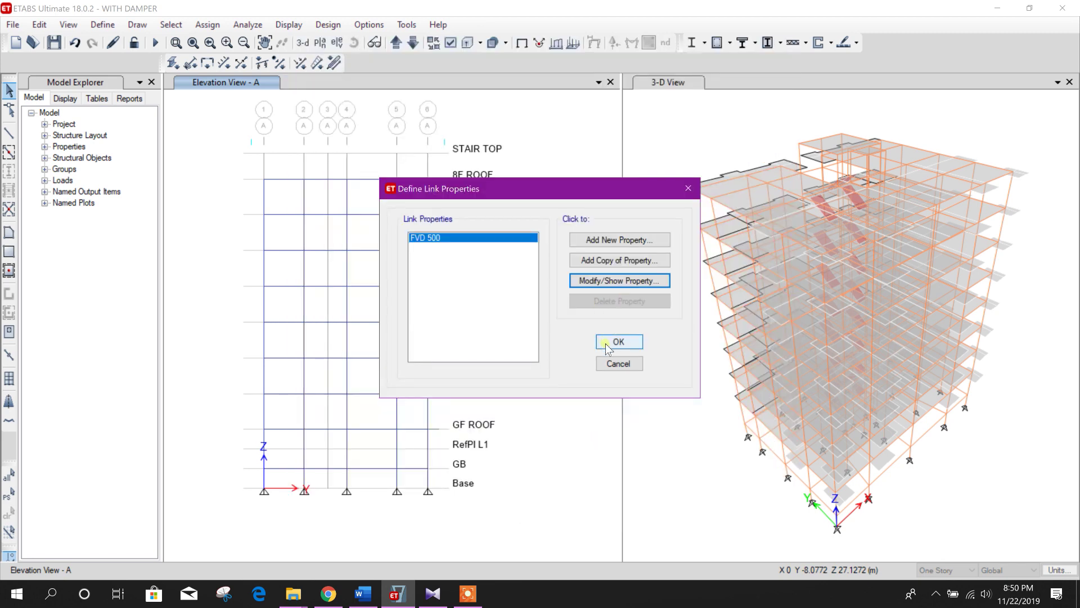
pyautogui.click(607, 344)
pyautogui.click(607, 343)
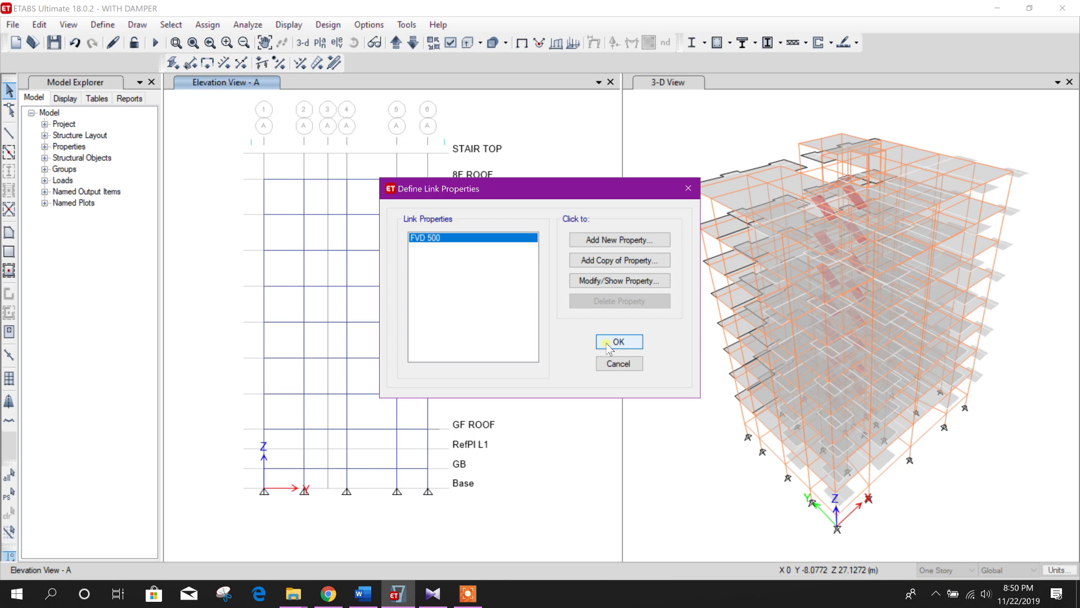
# With Draw Links, add a diagonal damper from 8F ROOF on grid 6 to 7F ROOF on grid 5.
pyautogui.moveTo(529, 231); pyautogui.dragTo(527, 241, button='middle')
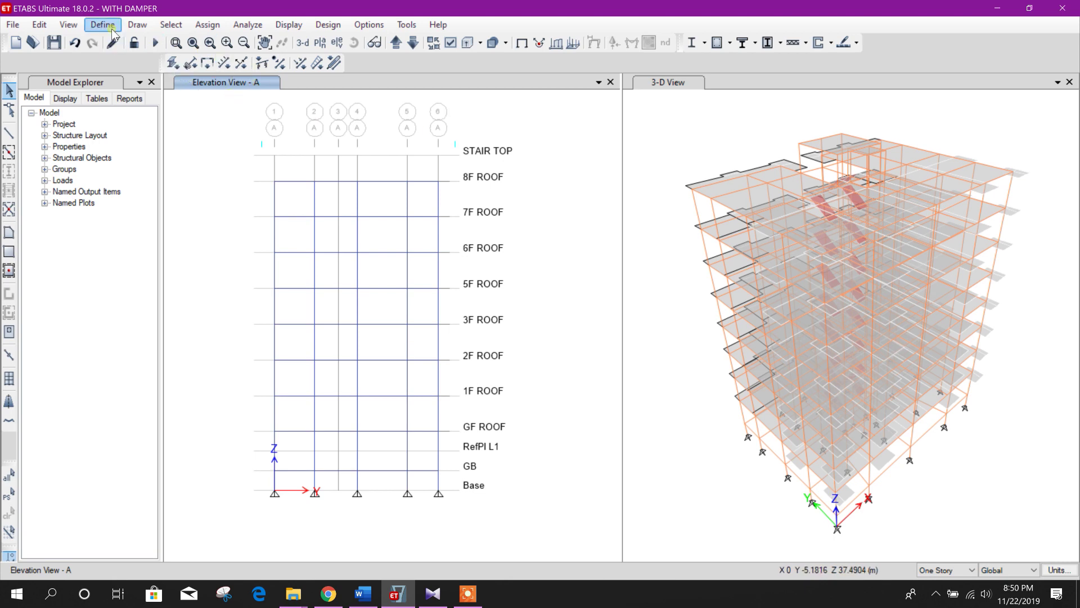
pyautogui.click(138, 24)
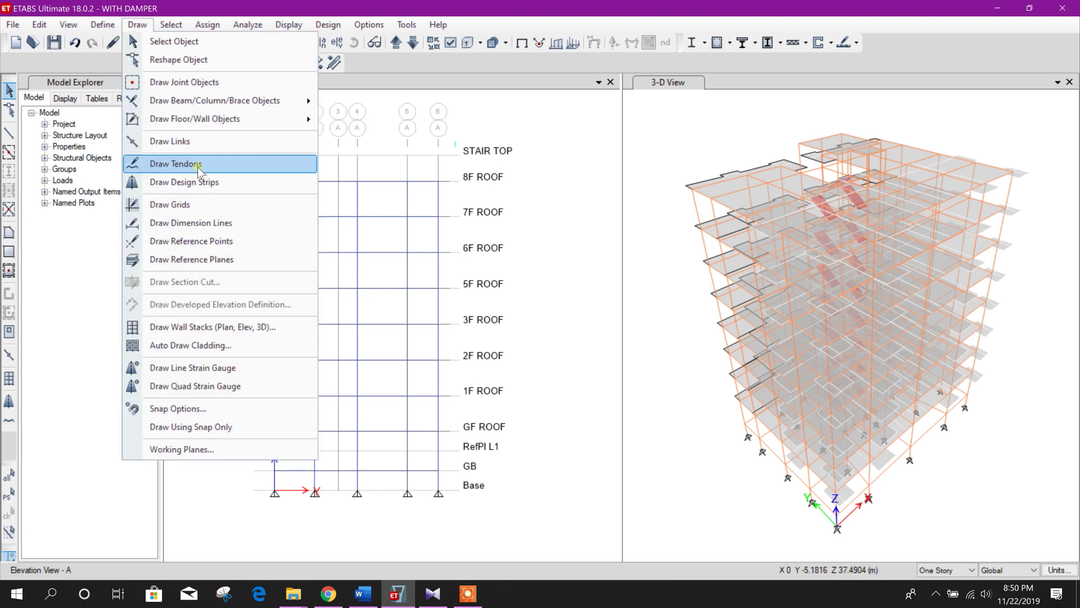
pyautogui.click(147, 100)
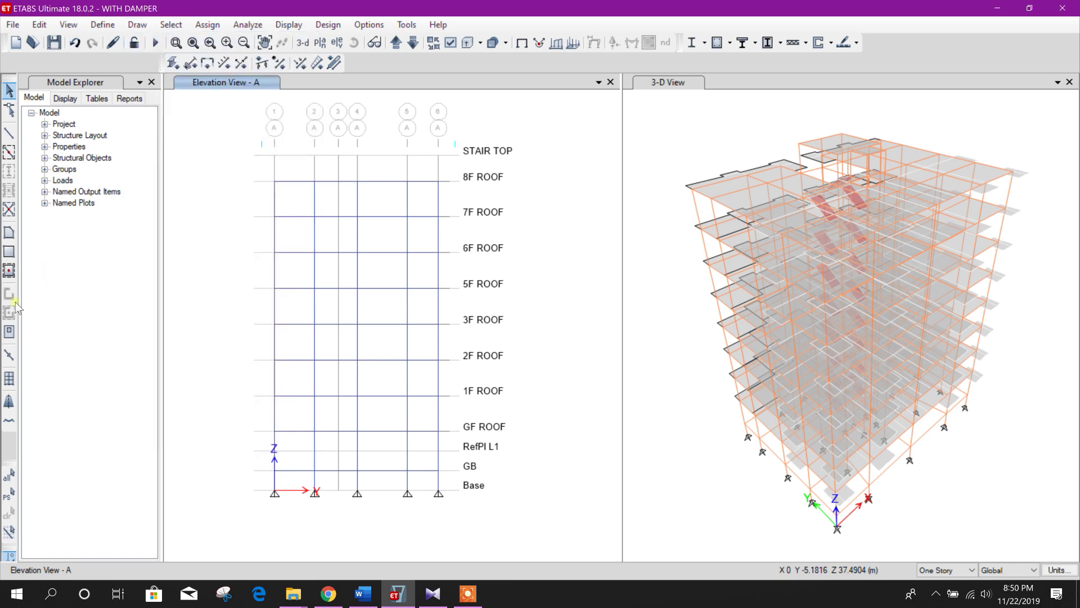
pyautogui.click(9, 356)
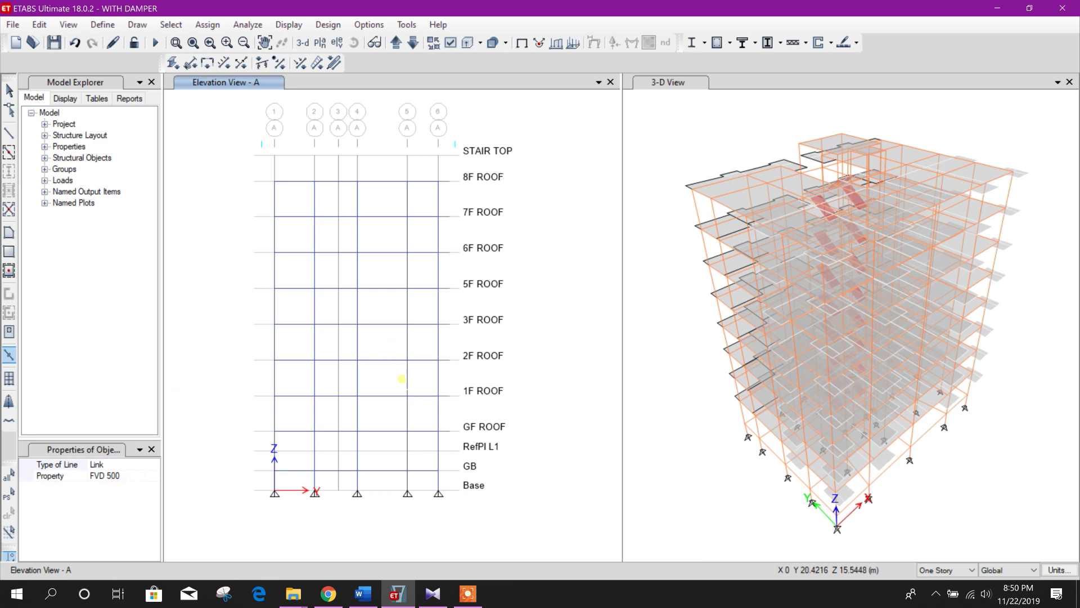
pyautogui.click(439, 182)
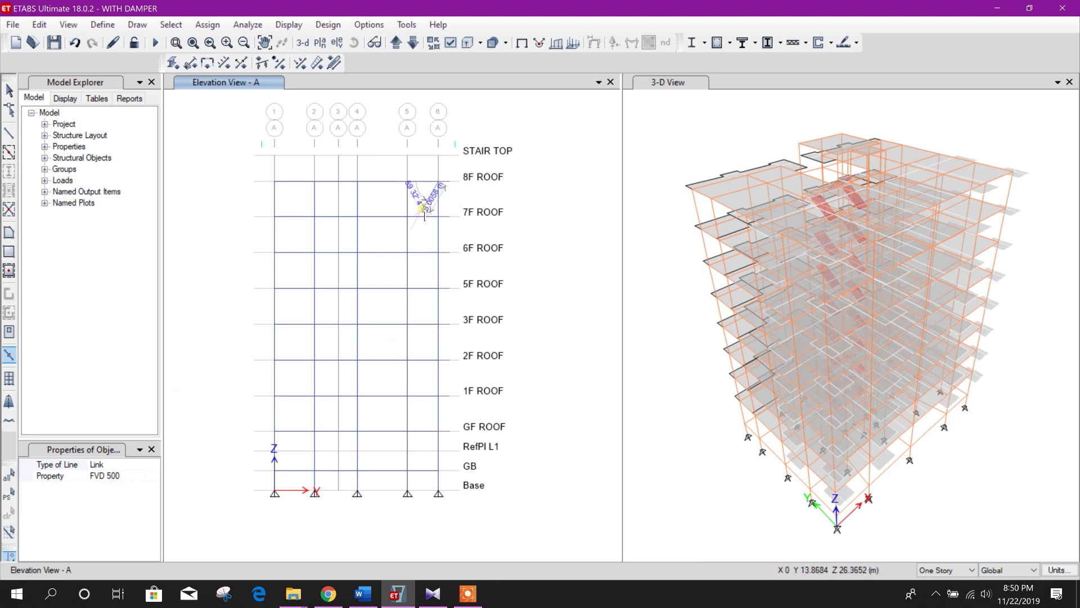
pyautogui.click(413, 217)
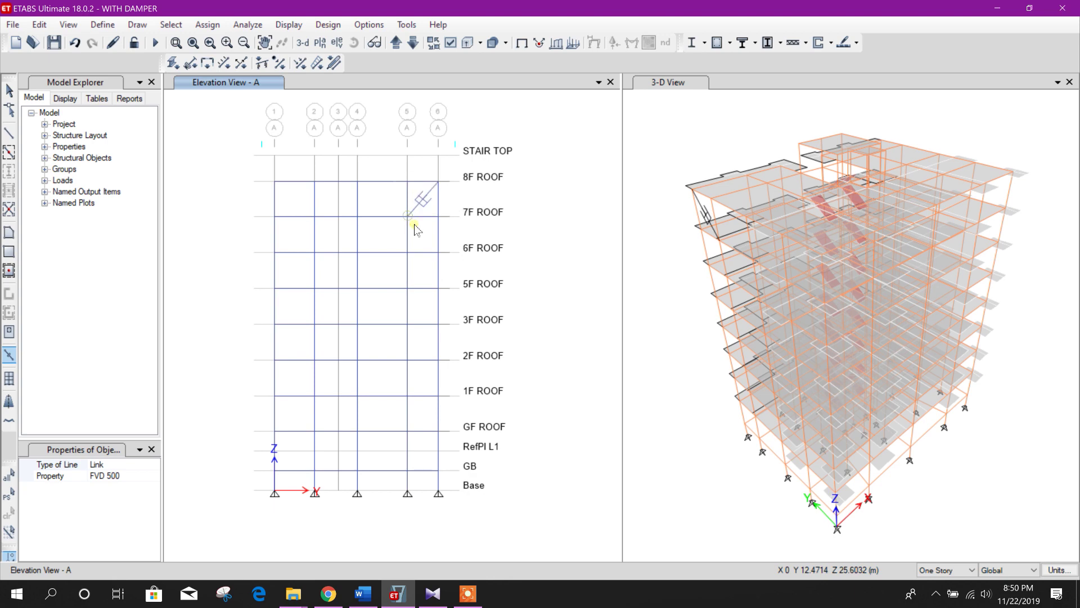
pyautogui.scroll(3, 433, 247)
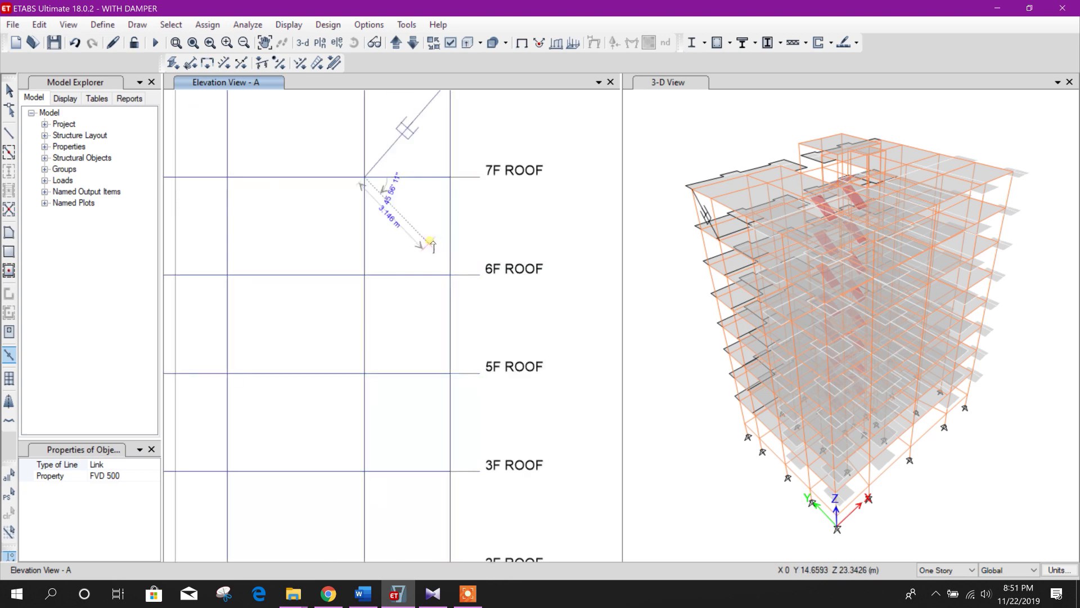
pyautogui.press('Escape')
pyautogui.moveTo(434, 186); pyautogui.dragTo(403, 242, button='middle')
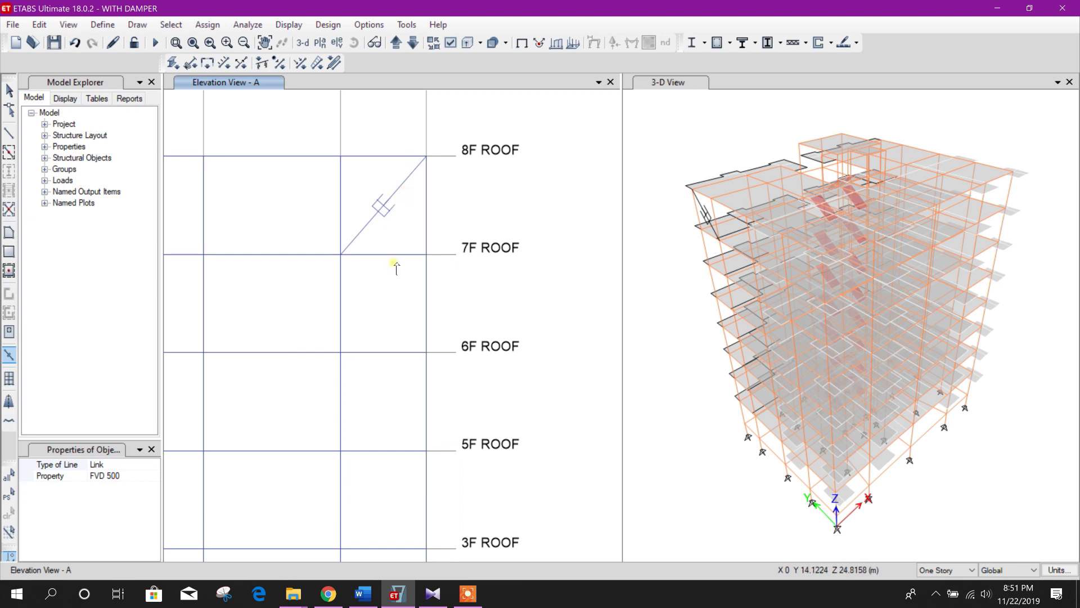
# Draw diagonal dampers 7F–6F ROOF and 6F–5F ROOF between grids 6 and 5, undoing a misplaced one.
pyautogui.click(341, 353)
pyautogui.click(427, 254)
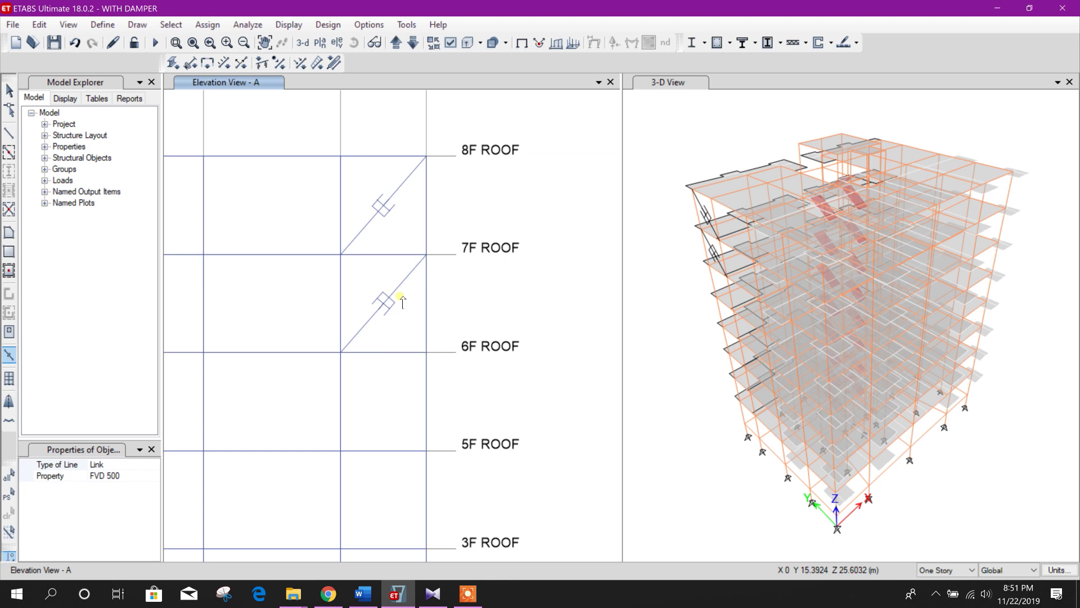
pyautogui.press('Escape')
pyautogui.click(82, 42)
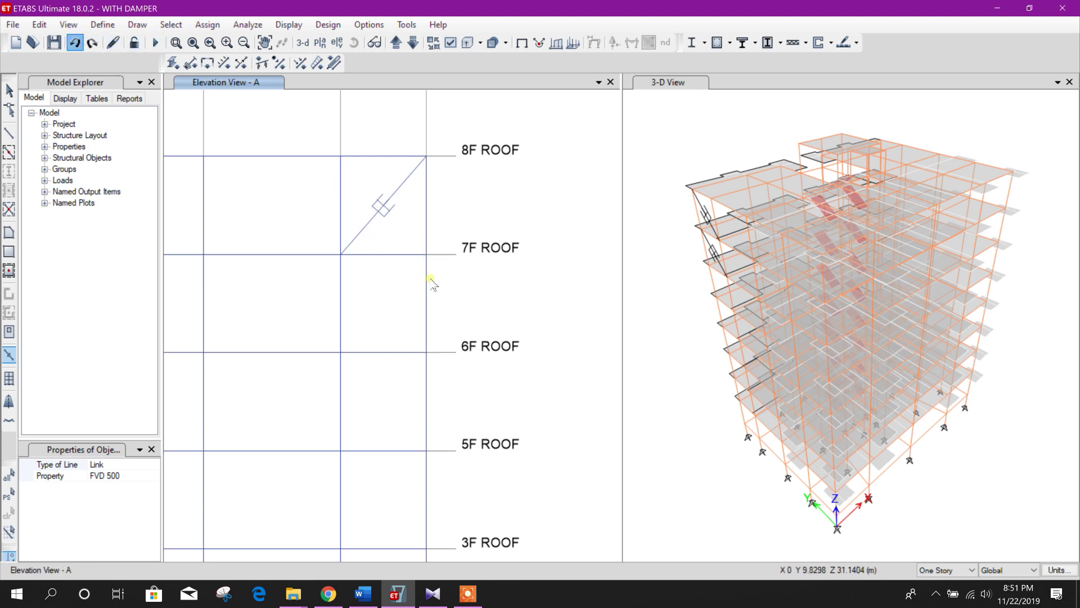
pyautogui.click(426, 255)
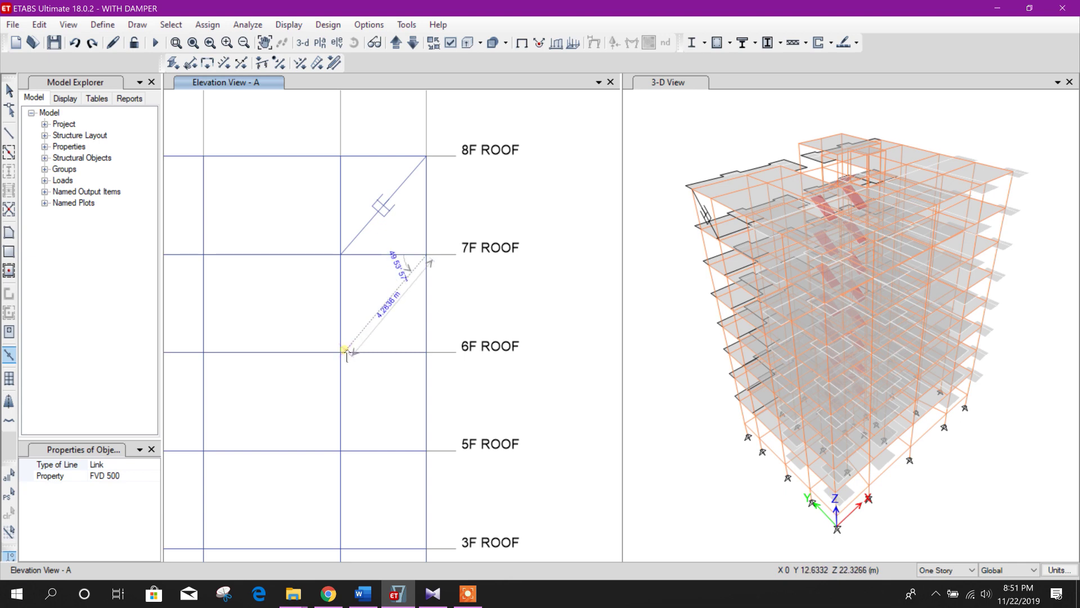
pyautogui.click(341, 352)
pyautogui.moveTo(383, 401); pyautogui.dragTo(397, 217, button='middle')
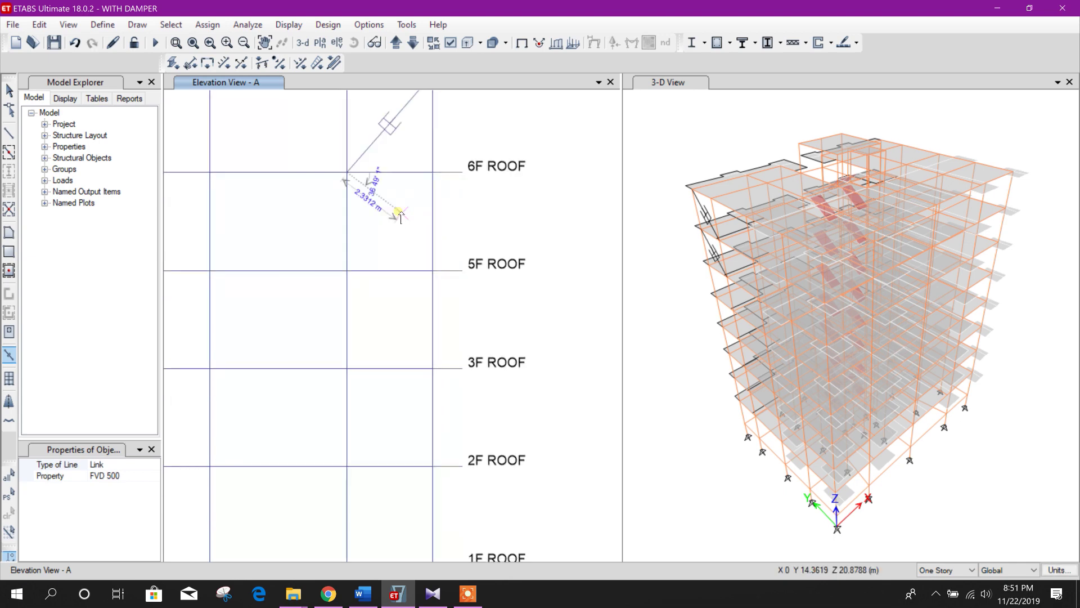
pyautogui.click(441, 173)
pyautogui.click(356, 272)
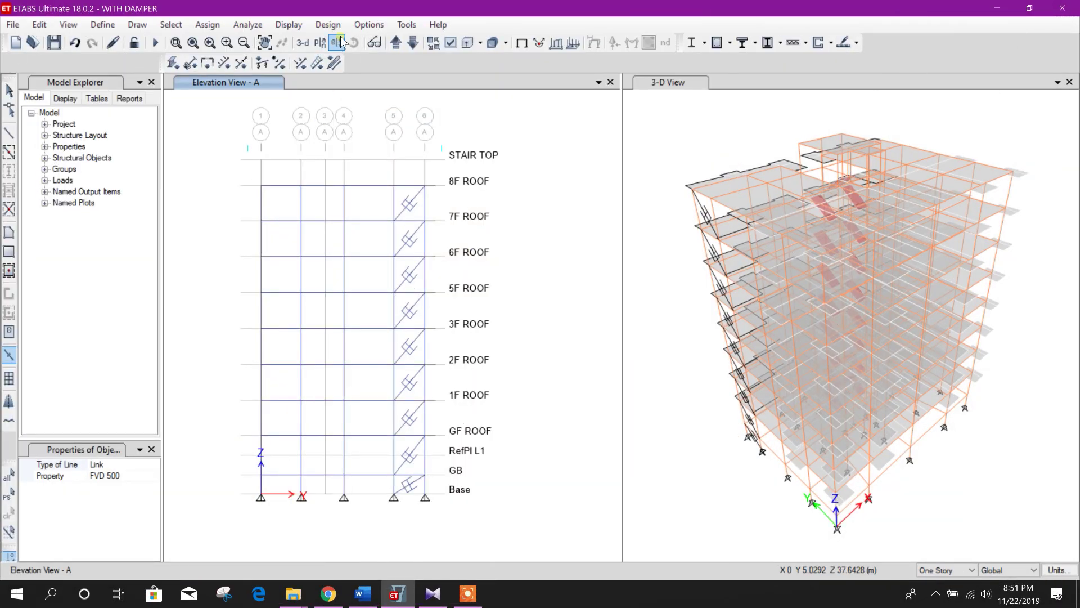
# Switch the display to Elevation View K.
pyautogui.click(337, 42)
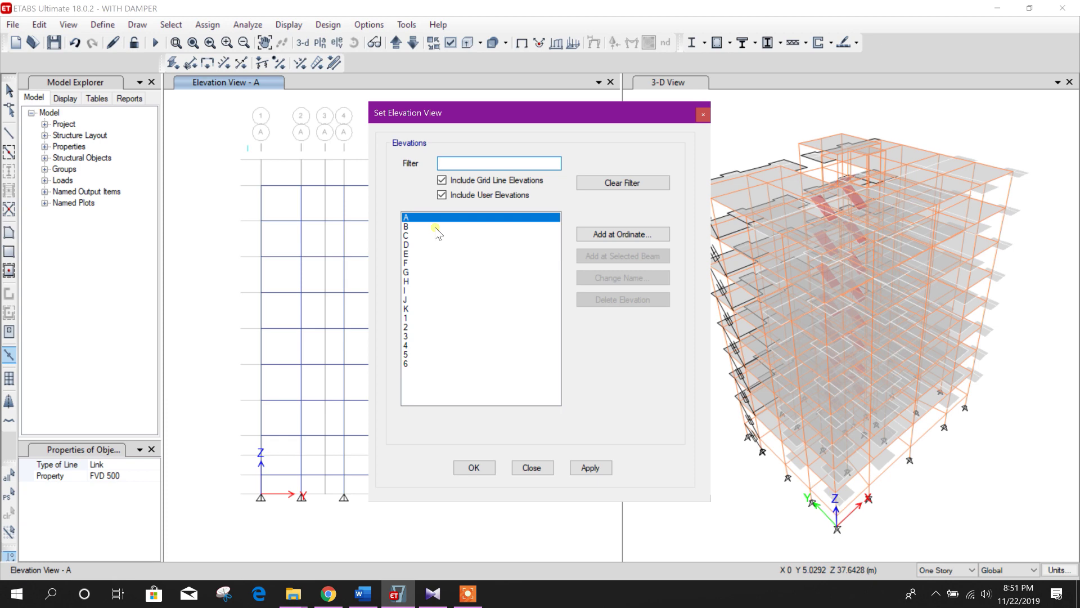
pyautogui.click(410, 309)
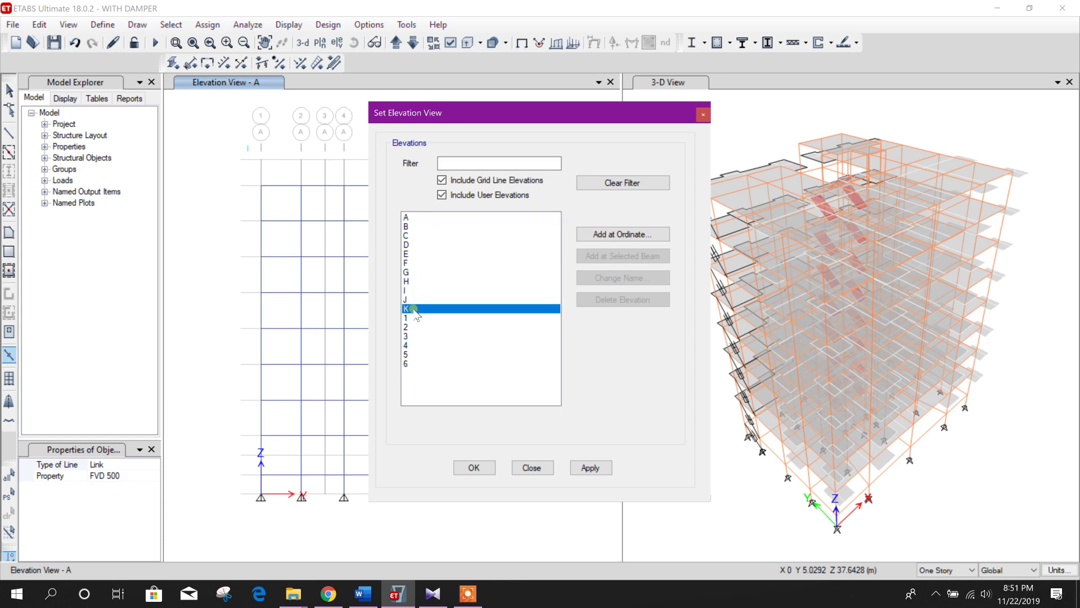
pyautogui.click(588, 469)
# Draw FVD 500 dampers in elevation K's grid 6–5 bay: 8F–7F, 7F–6F, 6F–5F, 5F–3F, 3F–2F ROOF.
pyautogui.click(535, 469)
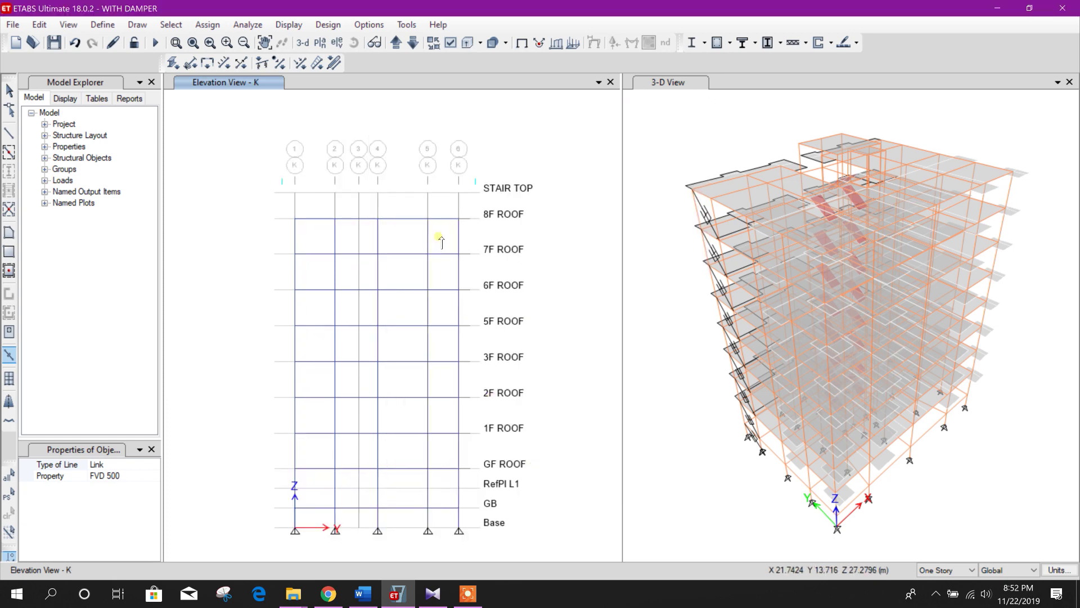
pyautogui.click(457, 219)
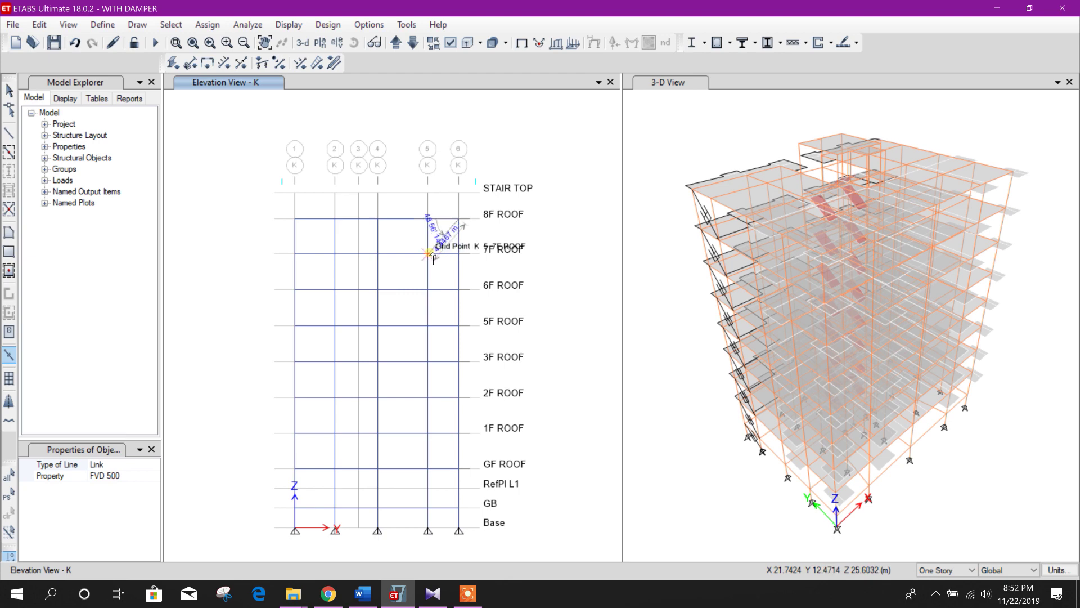
pyautogui.click(445, 252)
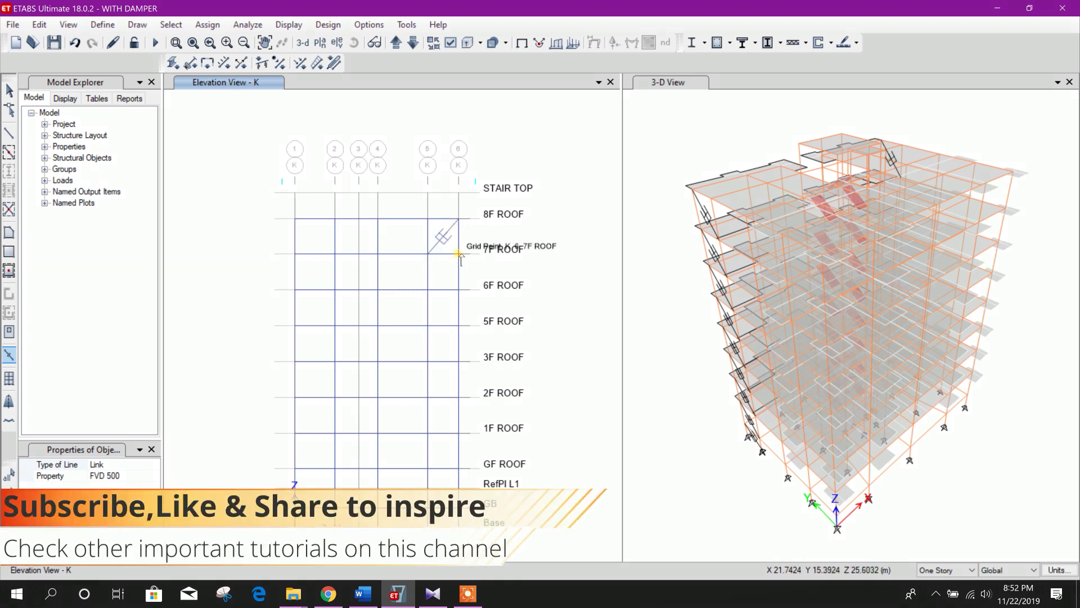
pyautogui.click(458, 254)
pyautogui.click(429, 289)
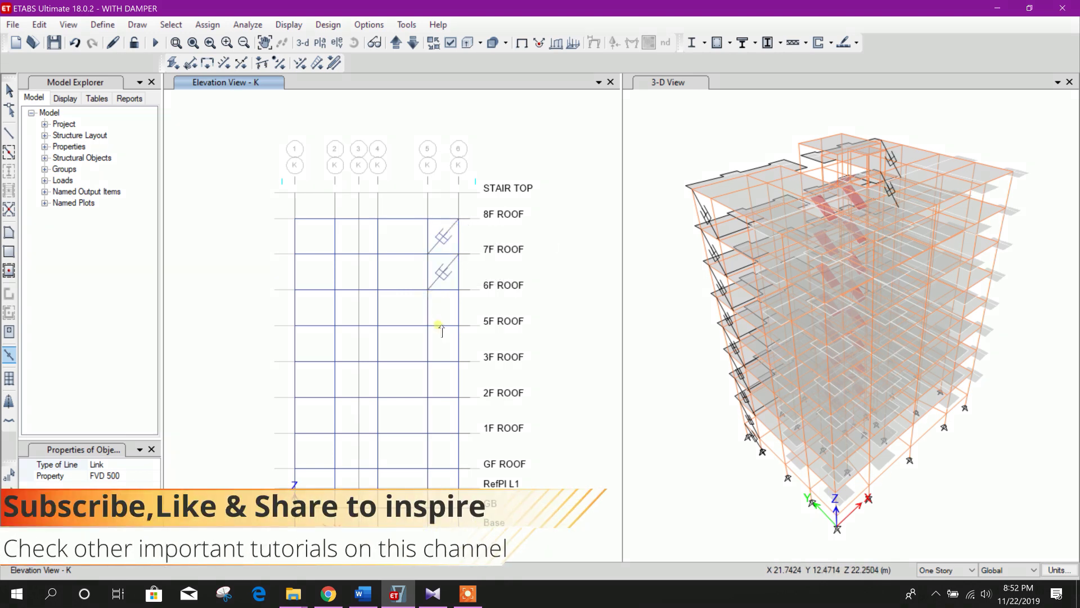
pyautogui.click(459, 289)
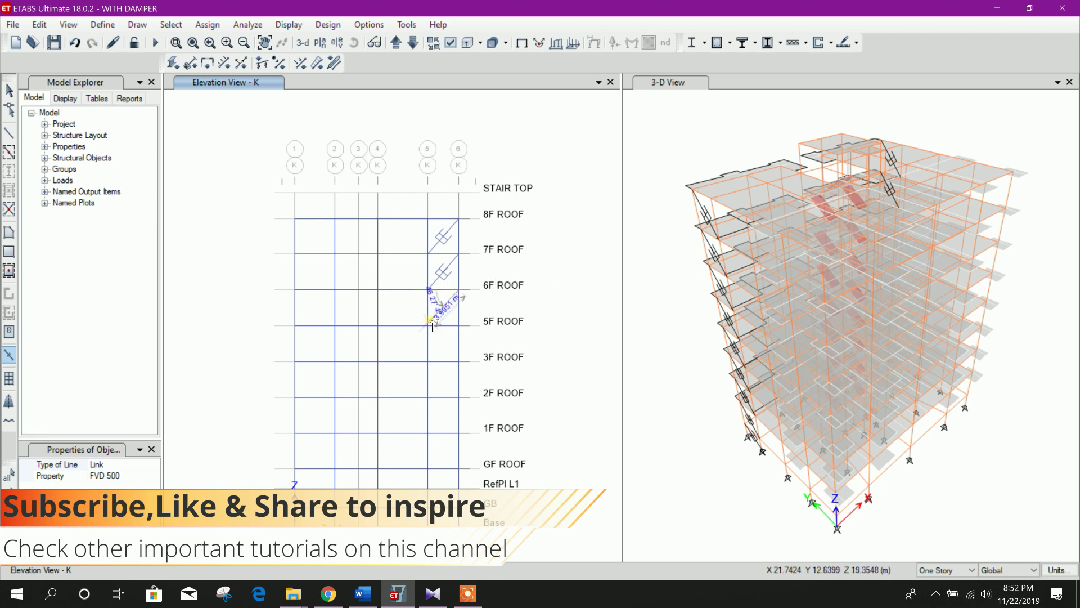
pyautogui.click(428, 326)
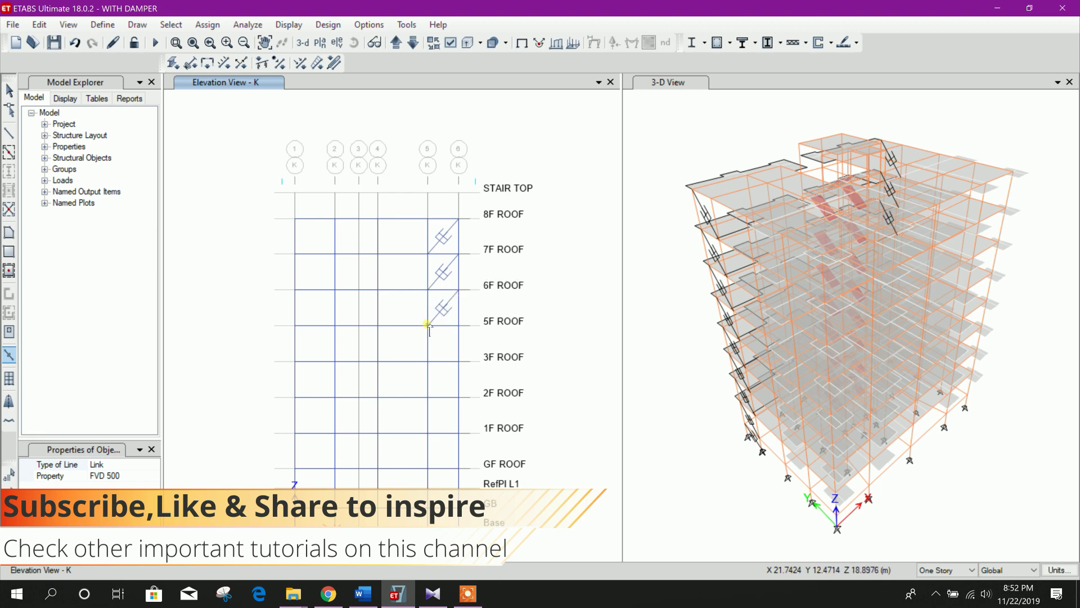
pyautogui.click(458, 325)
pyautogui.click(428, 361)
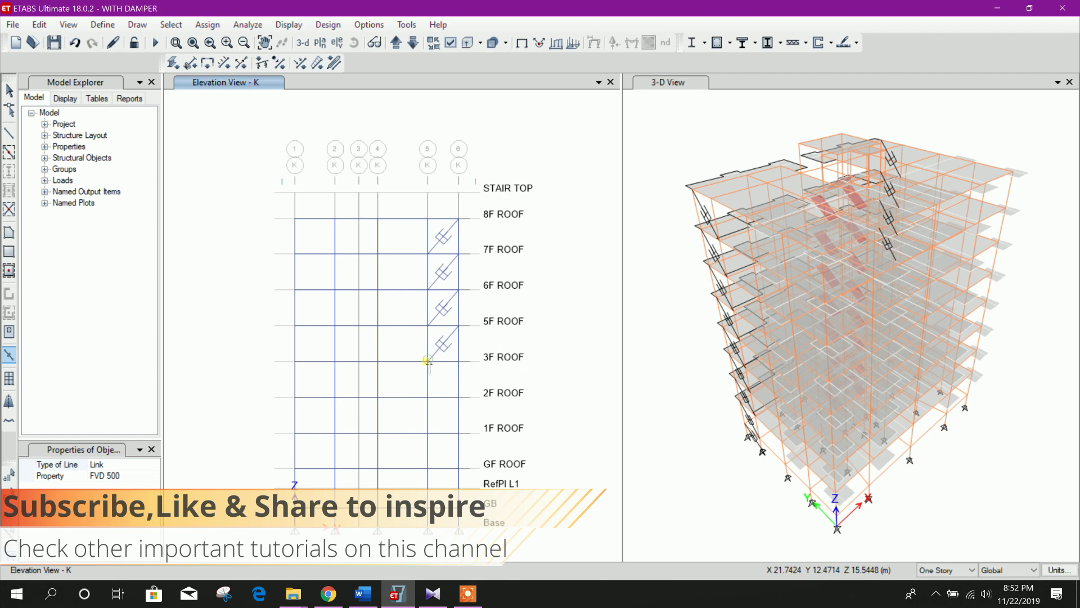
pyautogui.click(458, 362)
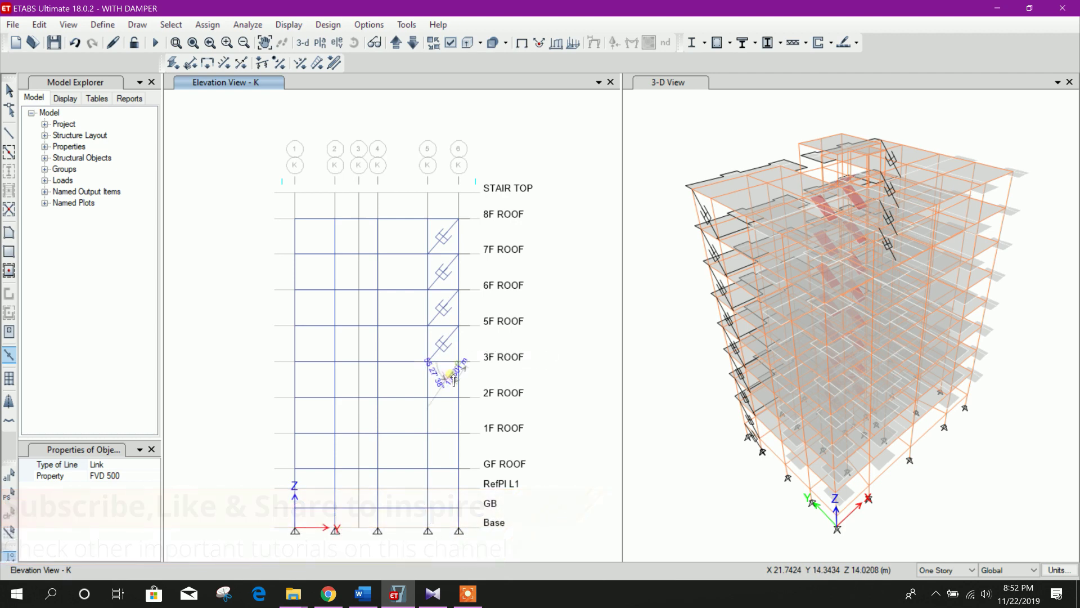
pyautogui.click(429, 396)
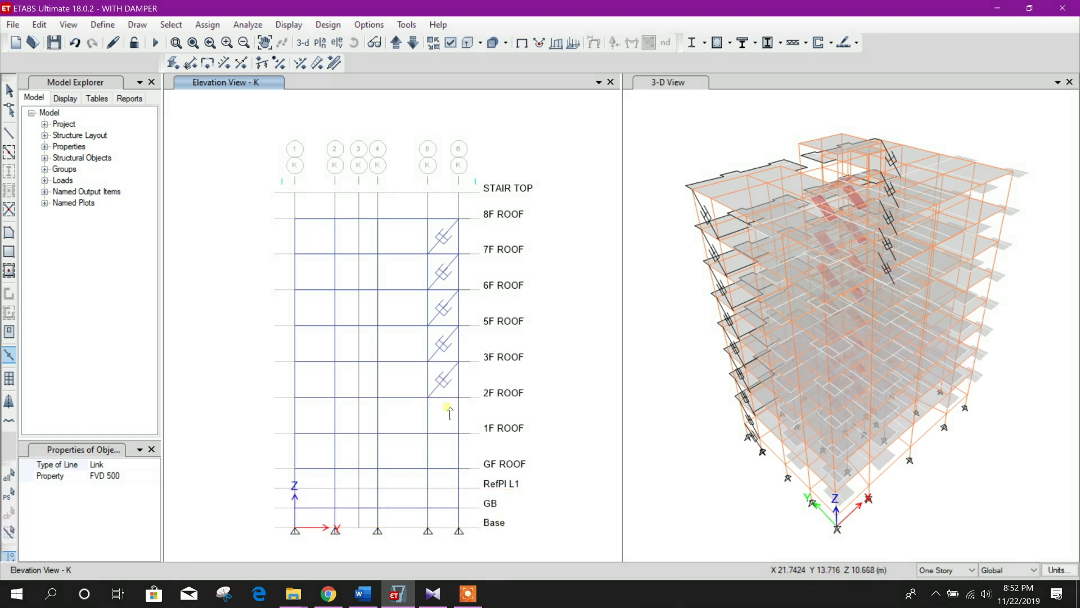
pyautogui.scroll(5, 442, 416)
pyautogui.press('Escape')
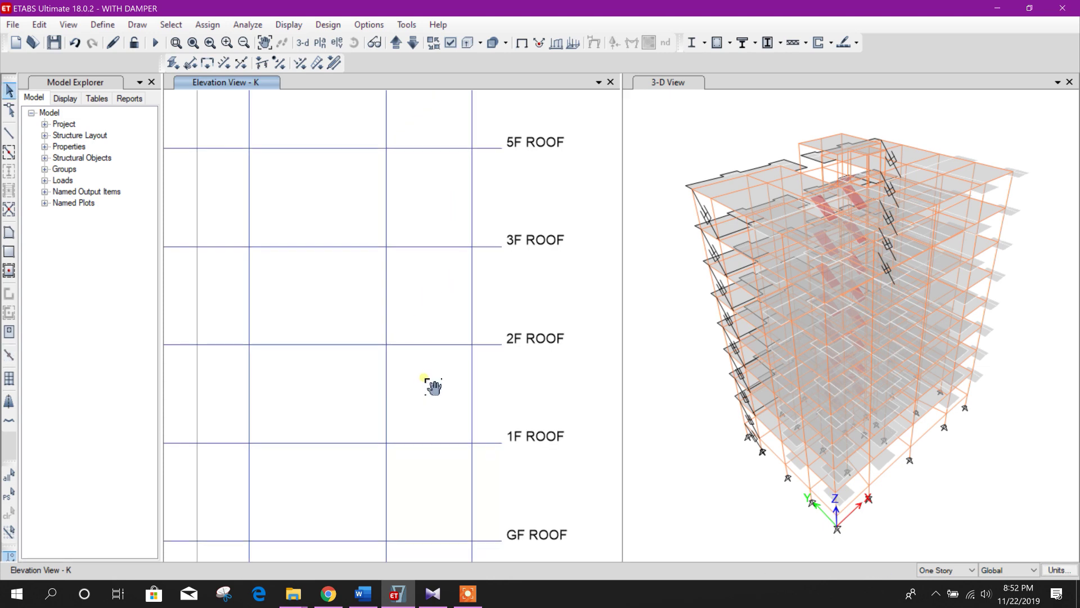
# Replicate the lowest elevation K damper onto stories 2F ROOF, 1F ROOF, GF ROOF and GB.
pyautogui.click(442, 249)
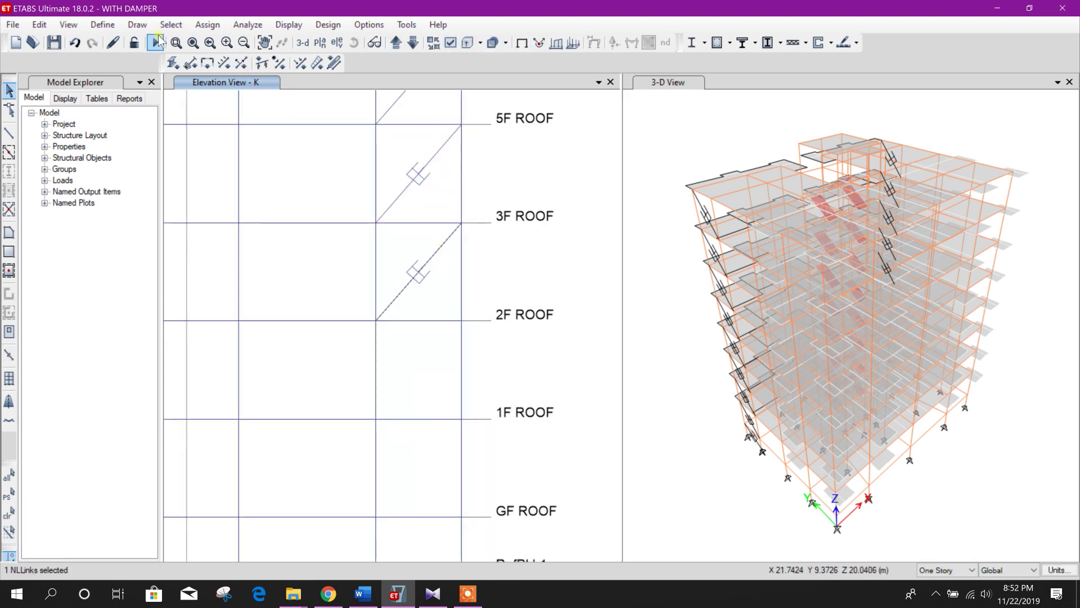
pyautogui.click(38, 24)
pyautogui.click(78, 268)
pyautogui.click(542, 174)
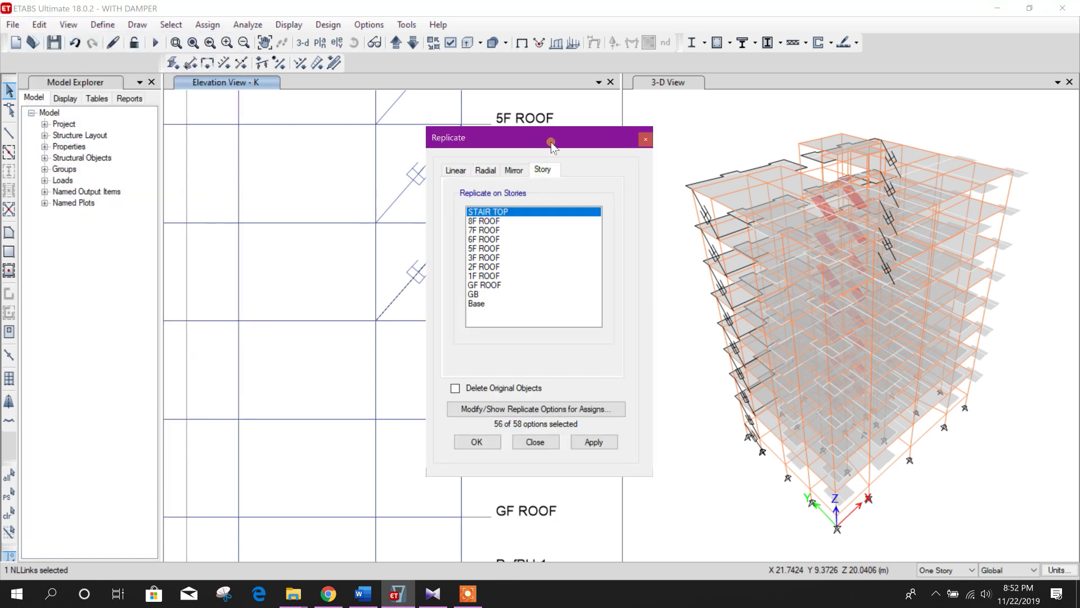
pyautogui.moveTo(552, 143); pyautogui.dragTo(805, 113)
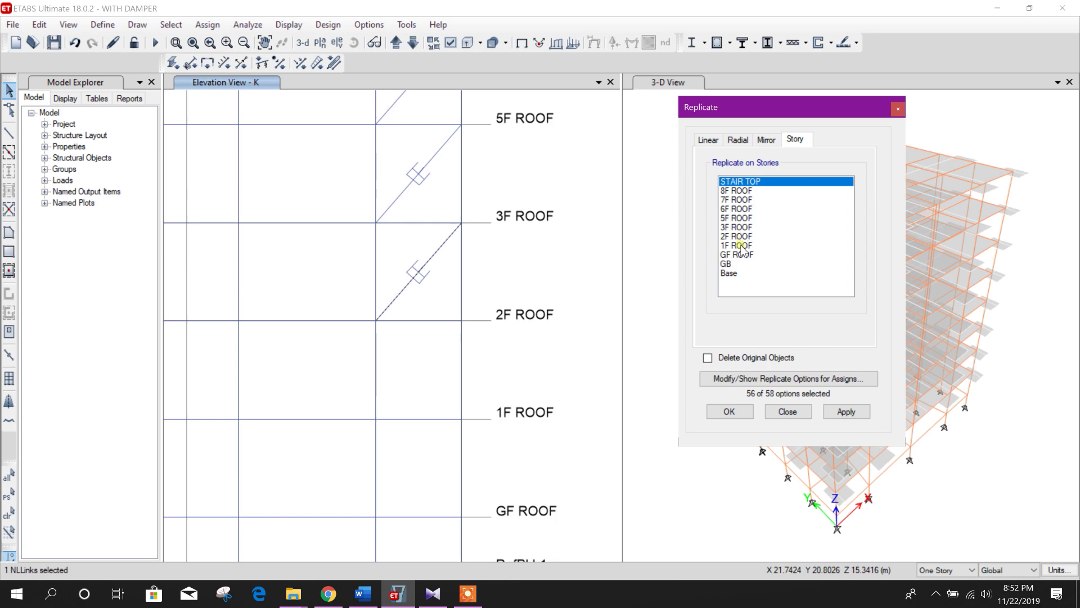
pyautogui.moveTo(744, 238); pyautogui.dragTo(744, 265)
pyautogui.click(839, 412)
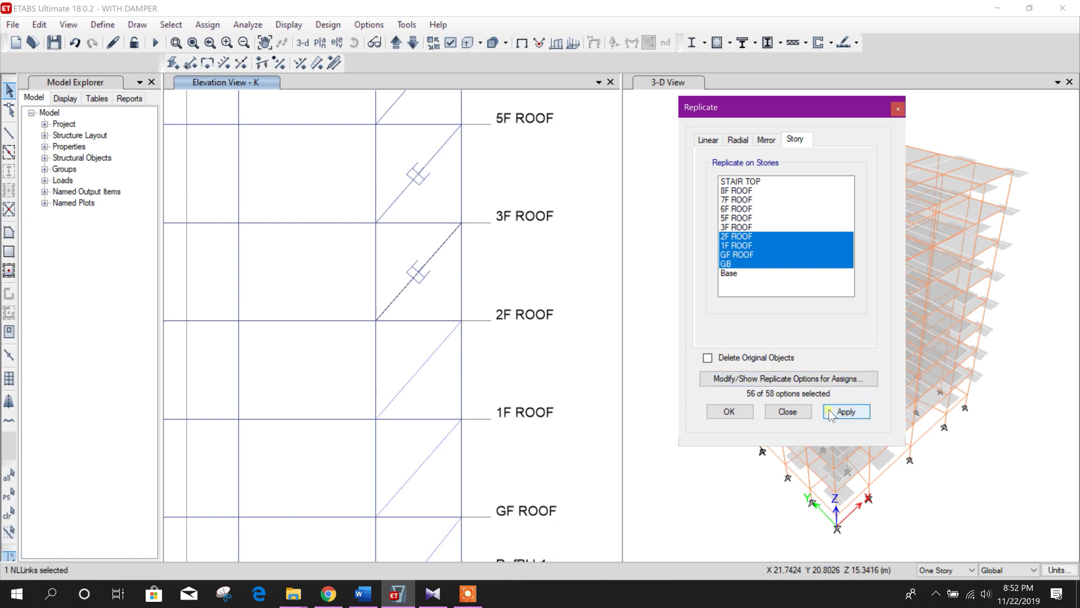
pyautogui.click(416, 324)
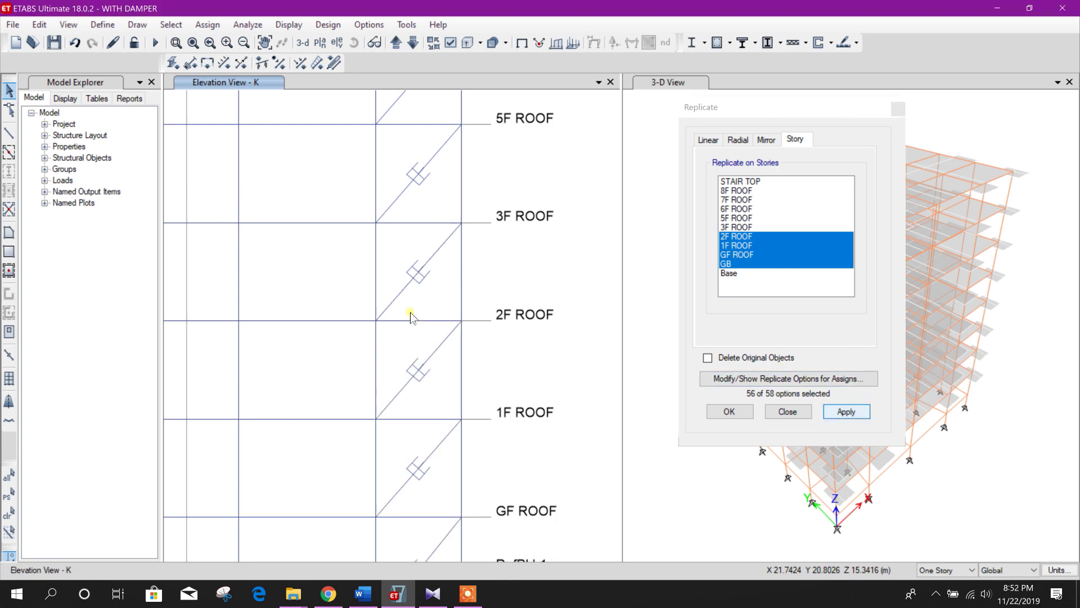
pyautogui.scroll(-5, 410, 313)
pyautogui.scroll(3, 415, 361)
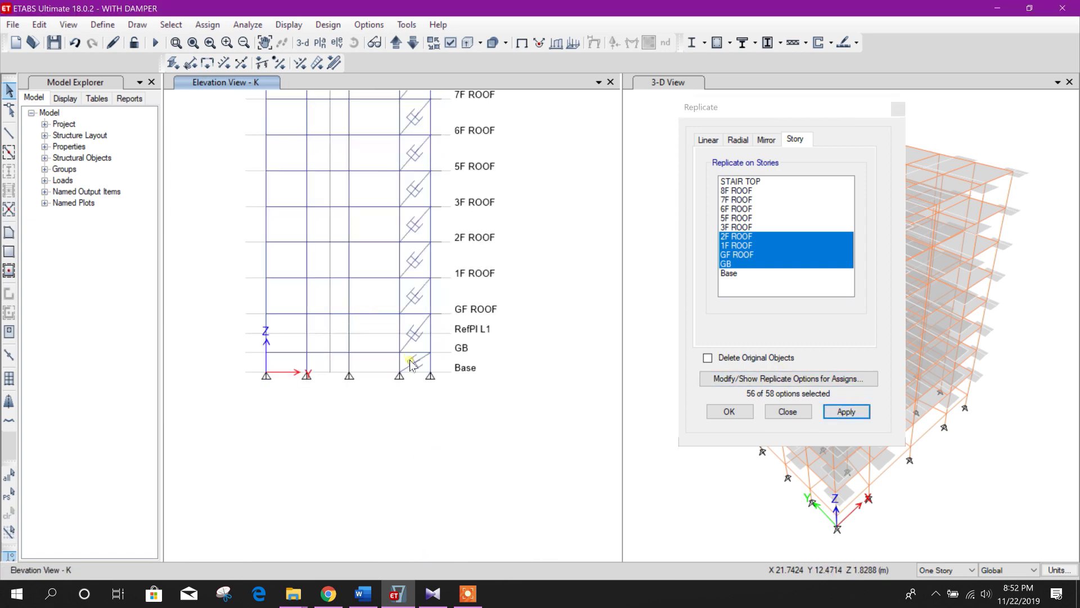
pyautogui.click(783, 411)
pyautogui.moveTo(534, 149); pyautogui.dragTo(471, 314, button='middle')
# Show the 6F ROOF plan in the former 3-D pane with grid labels and dimensions.
pyautogui.click(646, 123)
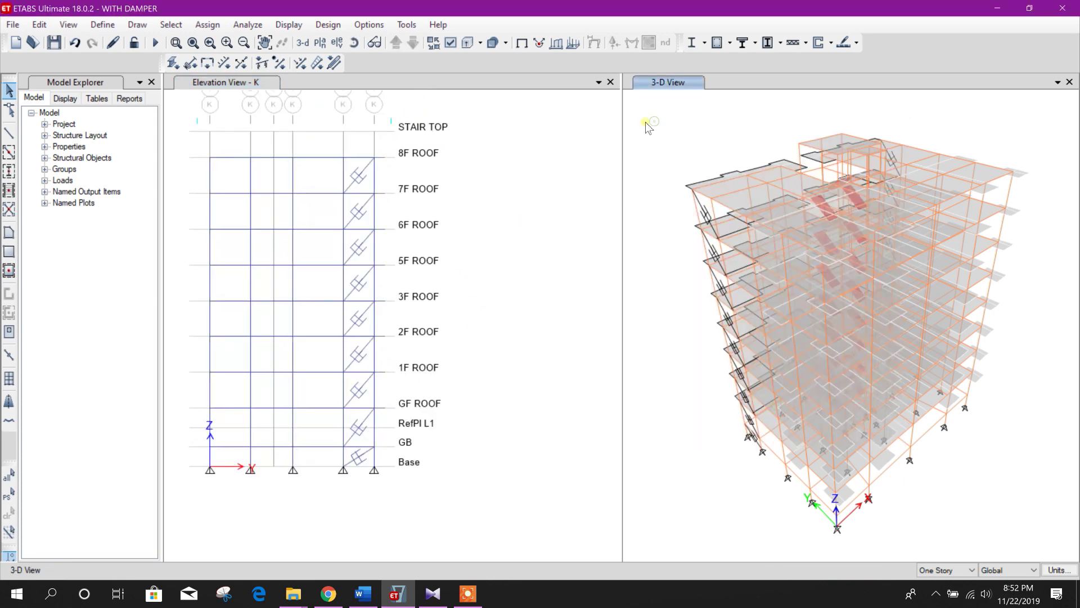
pyautogui.click(320, 43)
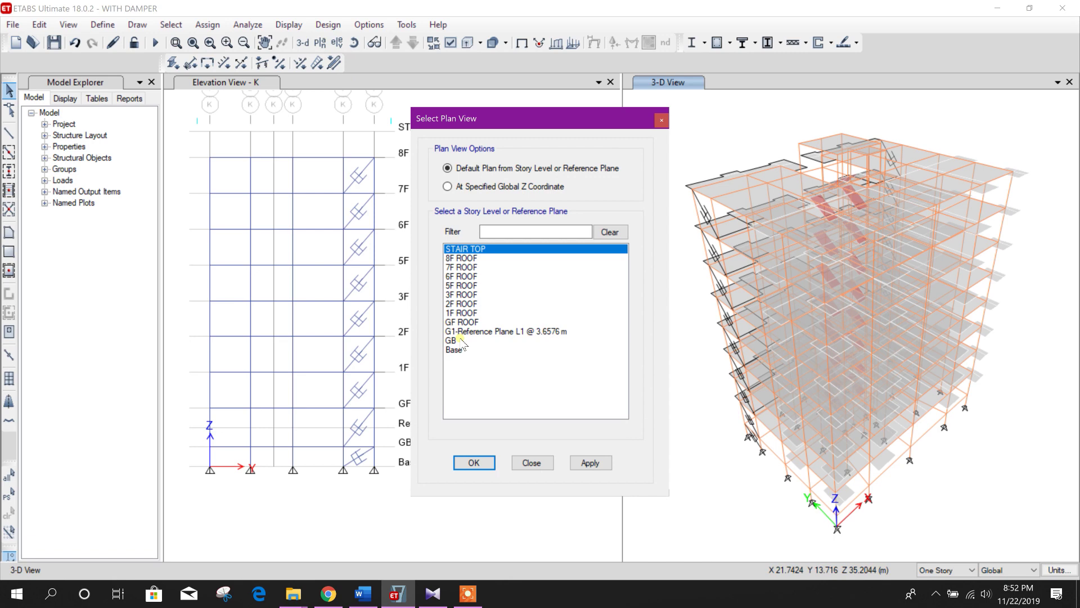
pyautogui.click(467, 277)
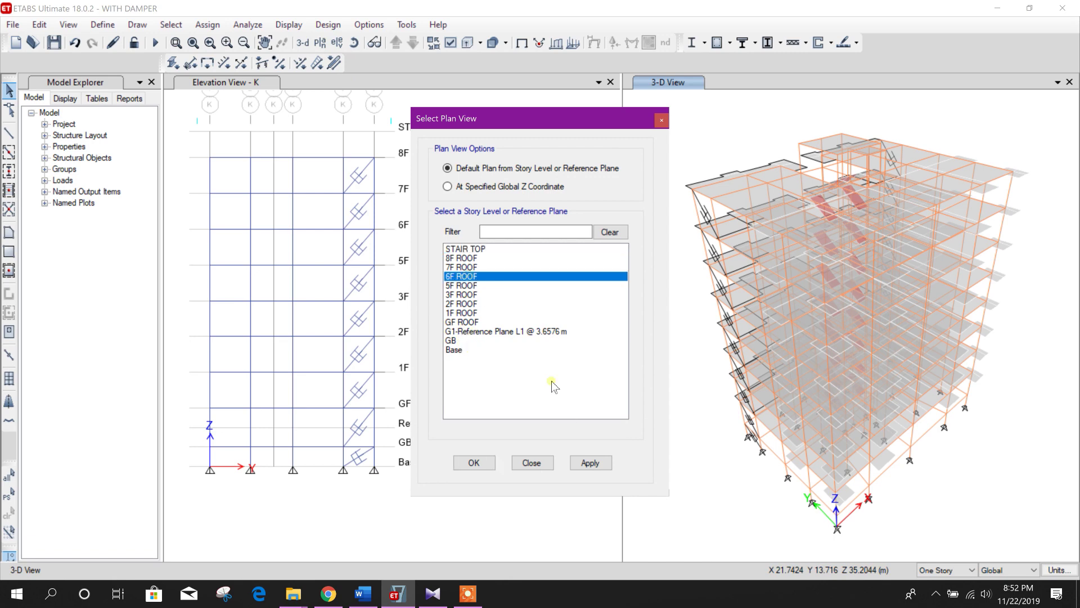
pyautogui.click(579, 459)
pyautogui.click(532, 463)
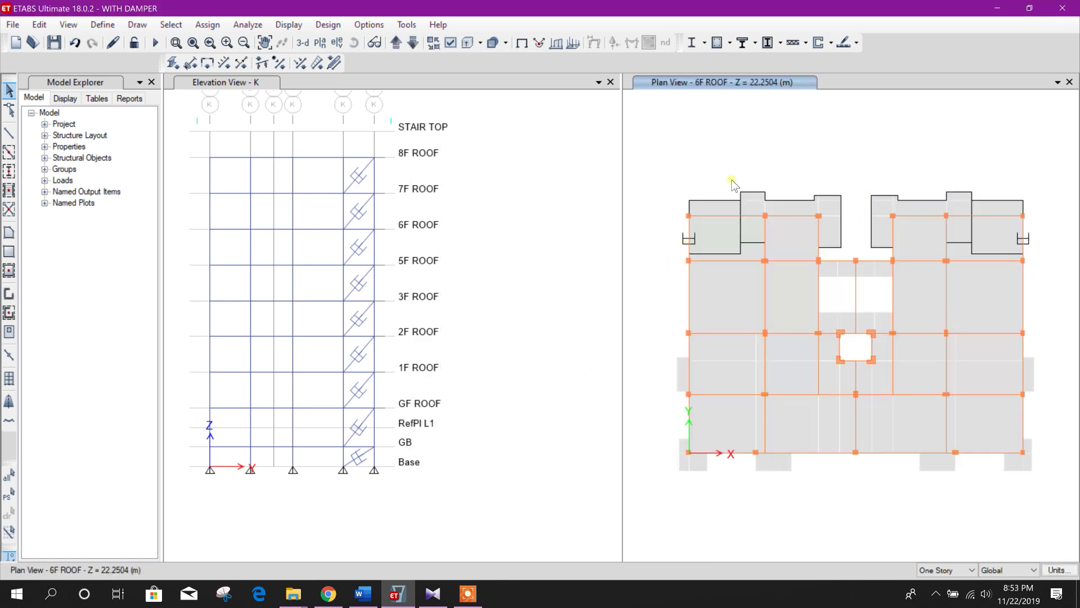
pyautogui.rightClick(733, 148)
pyautogui.click(780, 299)
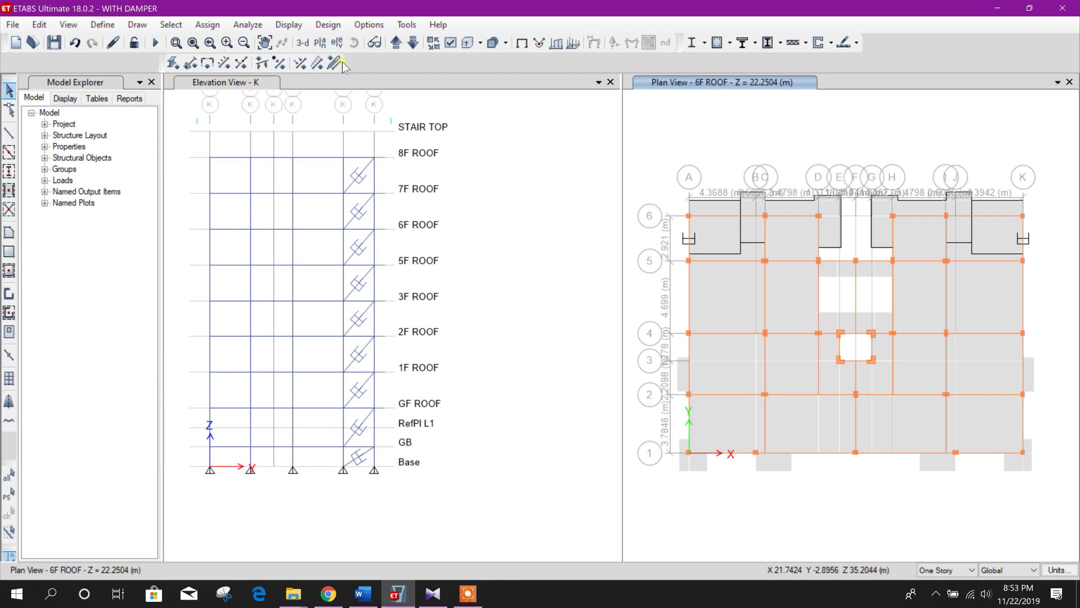
# Switch that pane to Elevation View 1.
pyautogui.click(337, 43)
pyautogui.click(412, 301)
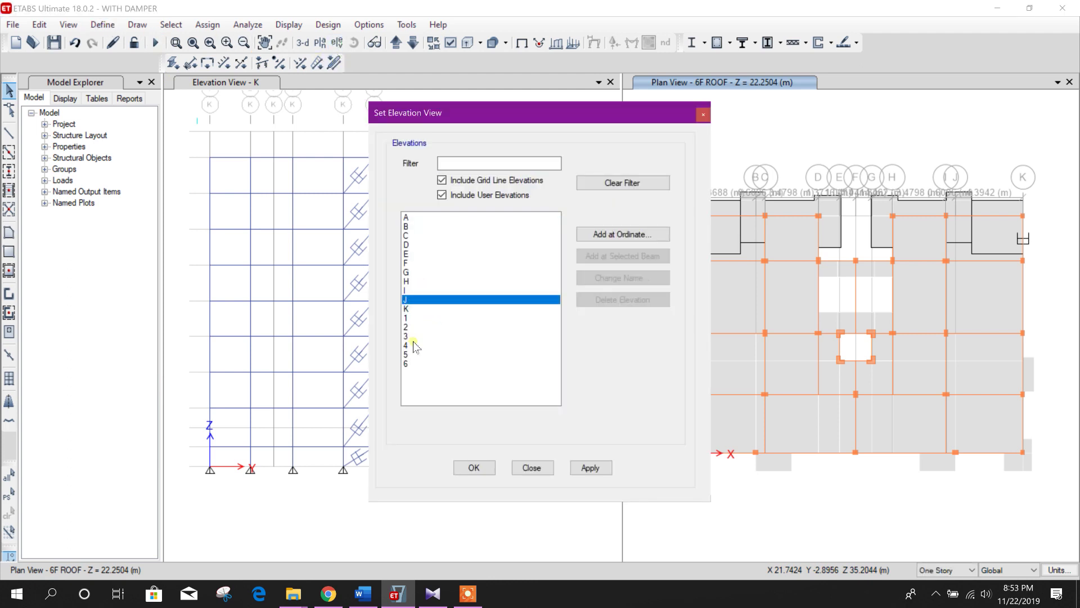
pyautogui.click(411, 318)
pyautogui.click(588, 469)
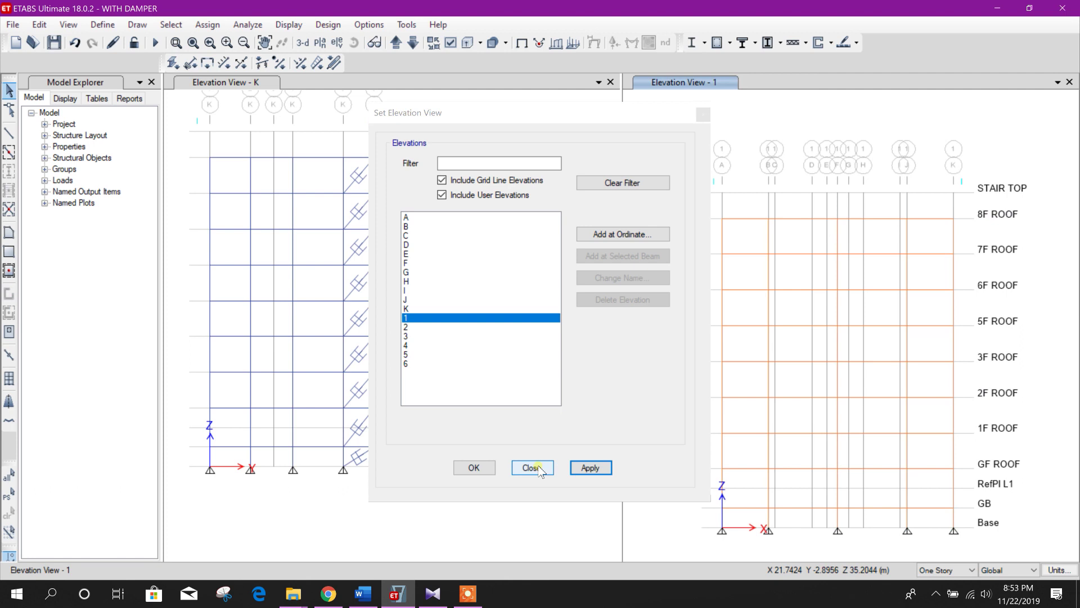
pyautogui.click(536, 469)
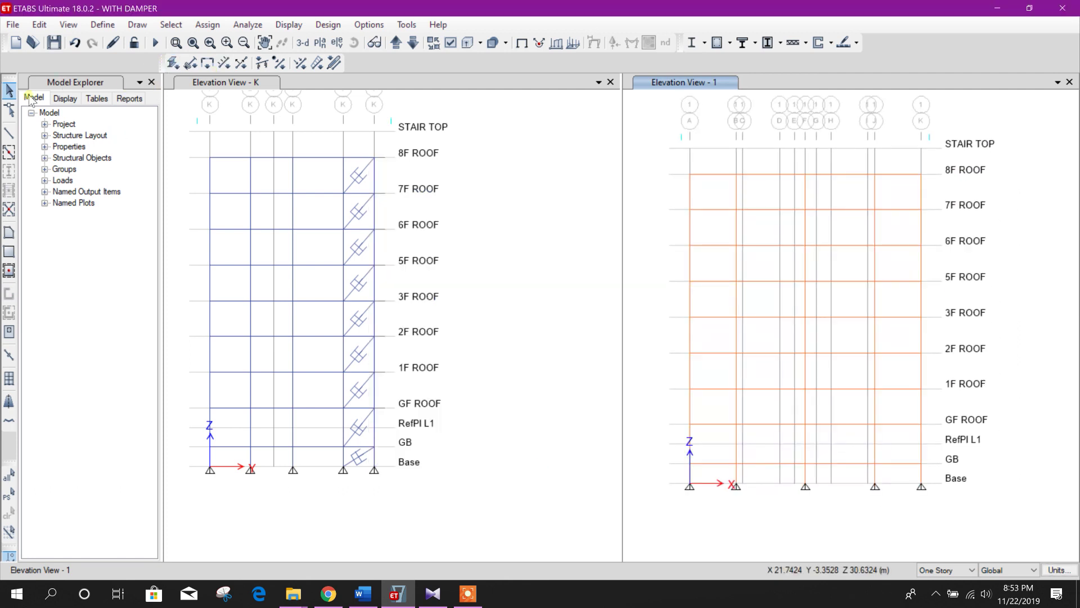
# Draw FVD 500 dampers from K/8F ROOF to J/7F ROOF and A/8F ROOF to B/7F ROOF.
pyautogui.click(9, 355)
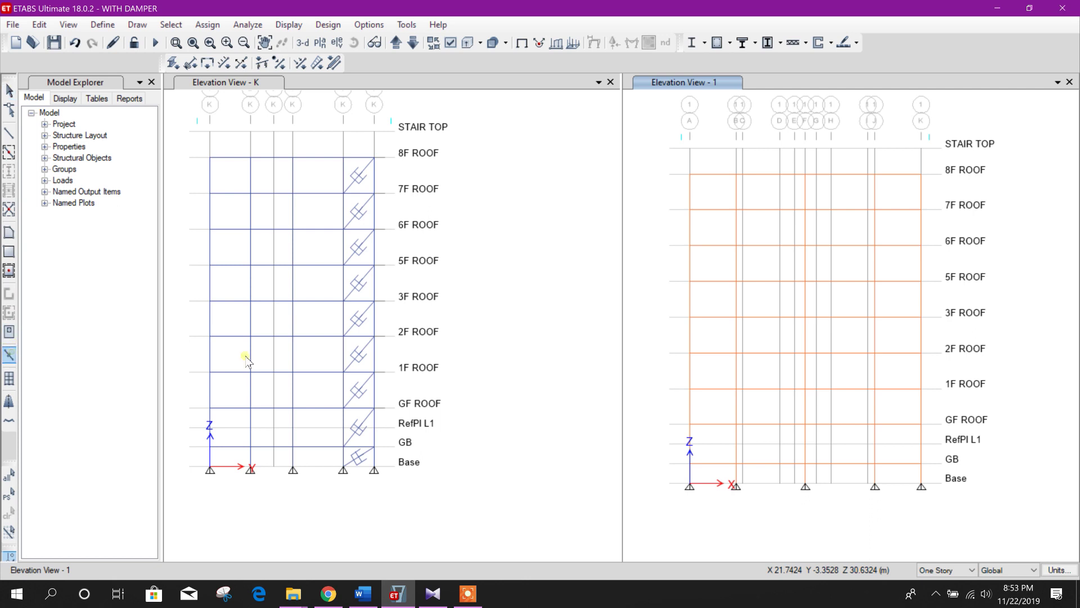
pyautogui.click(921, 174)
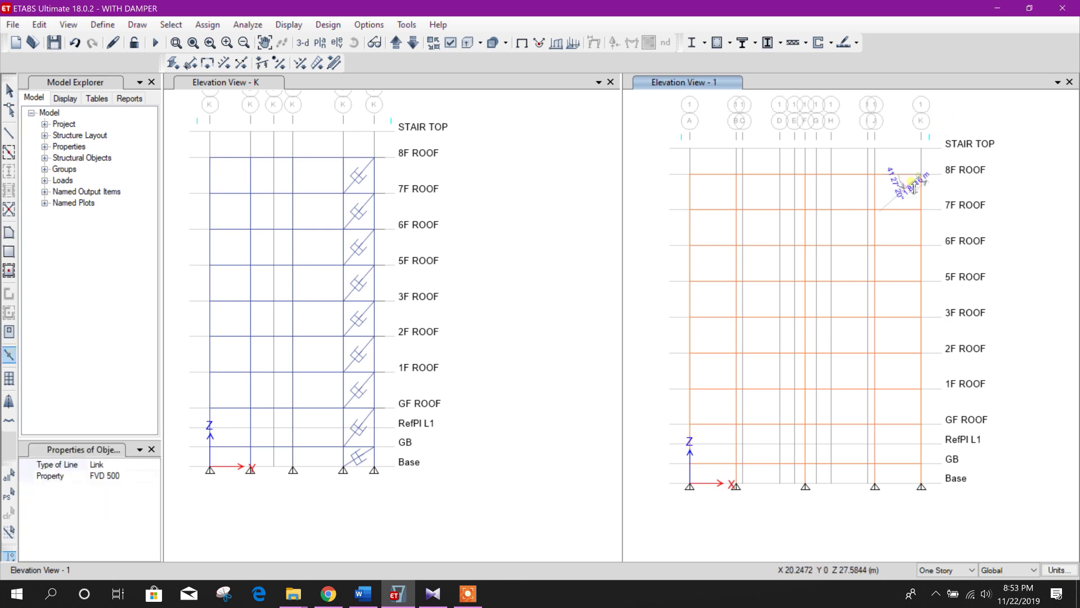
pyautogui.click(874, 208)
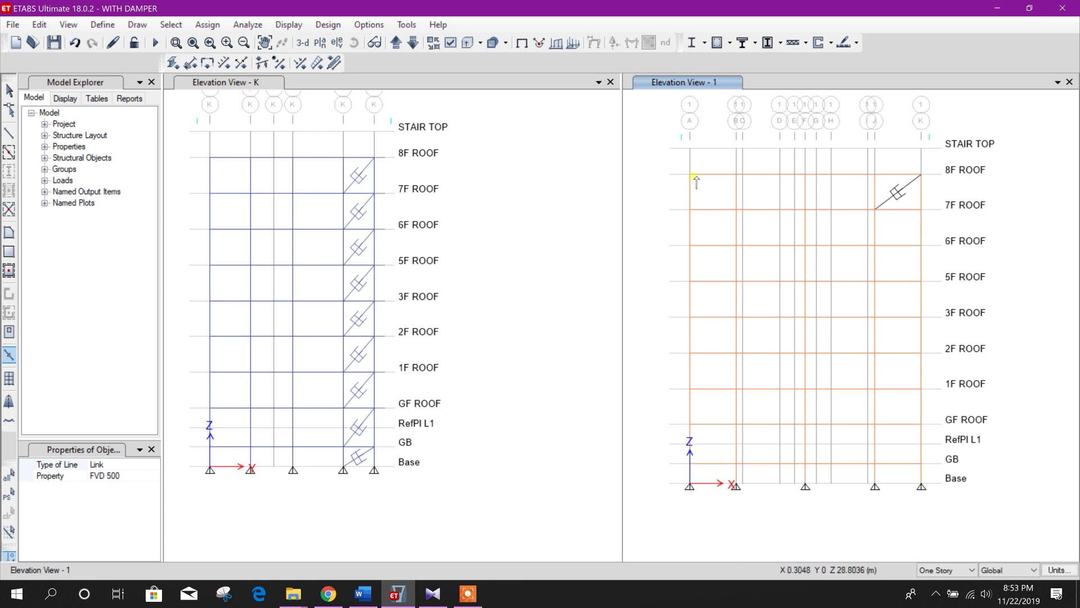
pyautogui.click(689, 174)
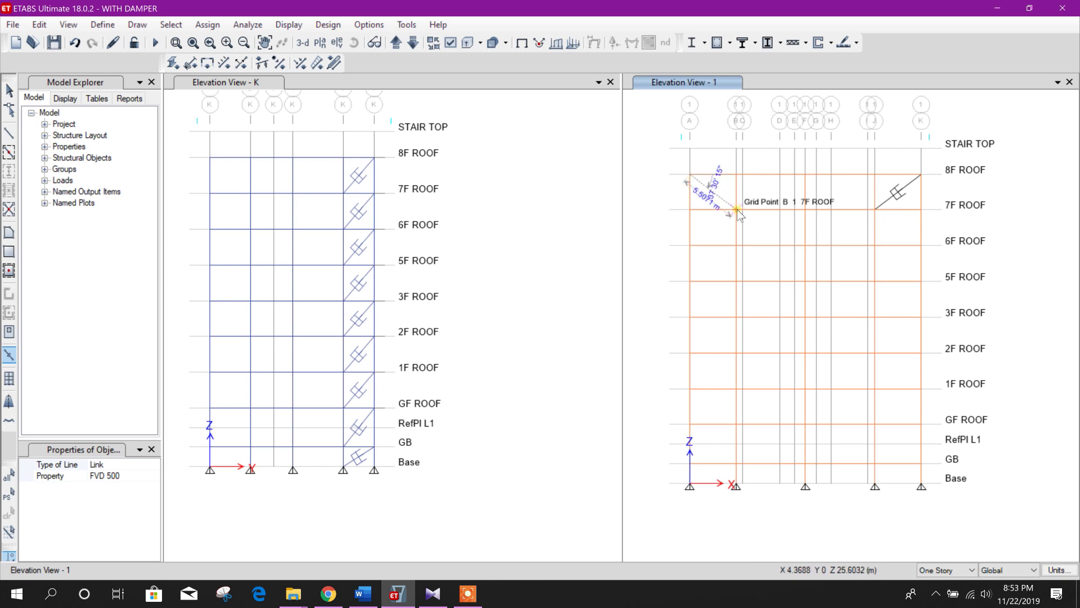
pyautogui.click(737, 210)
pyautogui.press('Escape')
# Select both new dampers in elevation 1.
pyautogui.click(726, 201)
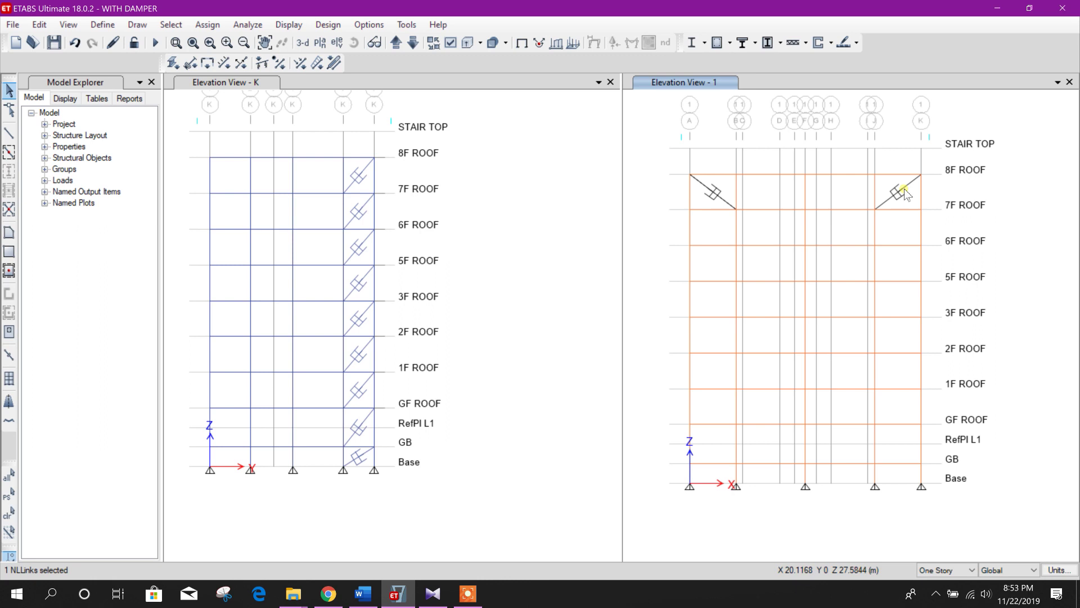
pyautogui.click(901, 194)
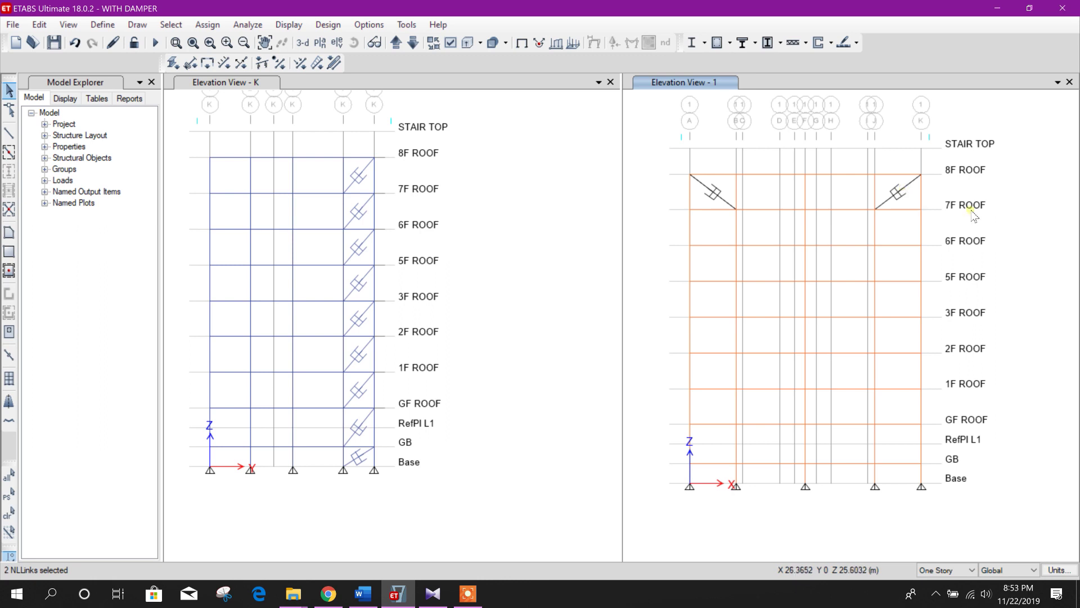
pyautogui.rightClick(393, 61)
# Replicate the two selected dampers onto stories 7F ROOF through GB.
pyautogui.click(427, 162)
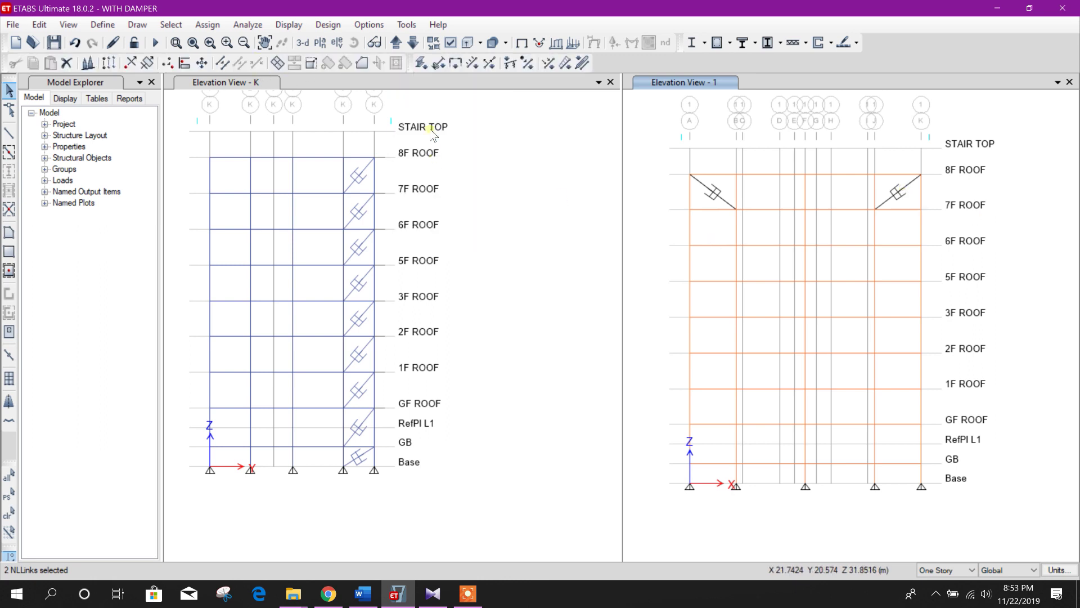
pyautogui.click(129, 64)
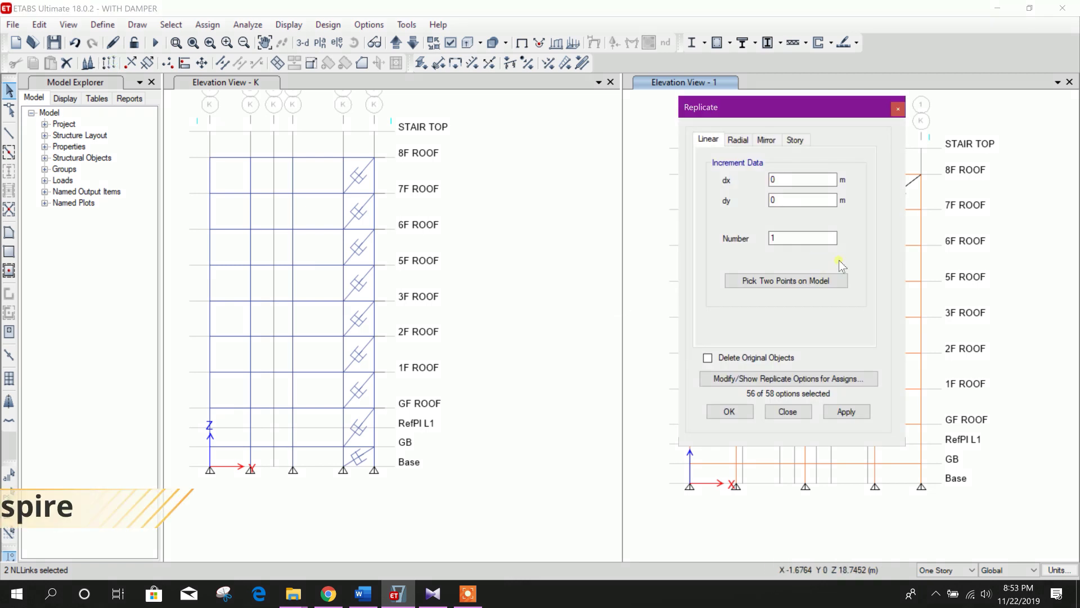
pyautogui.click(798, 148)
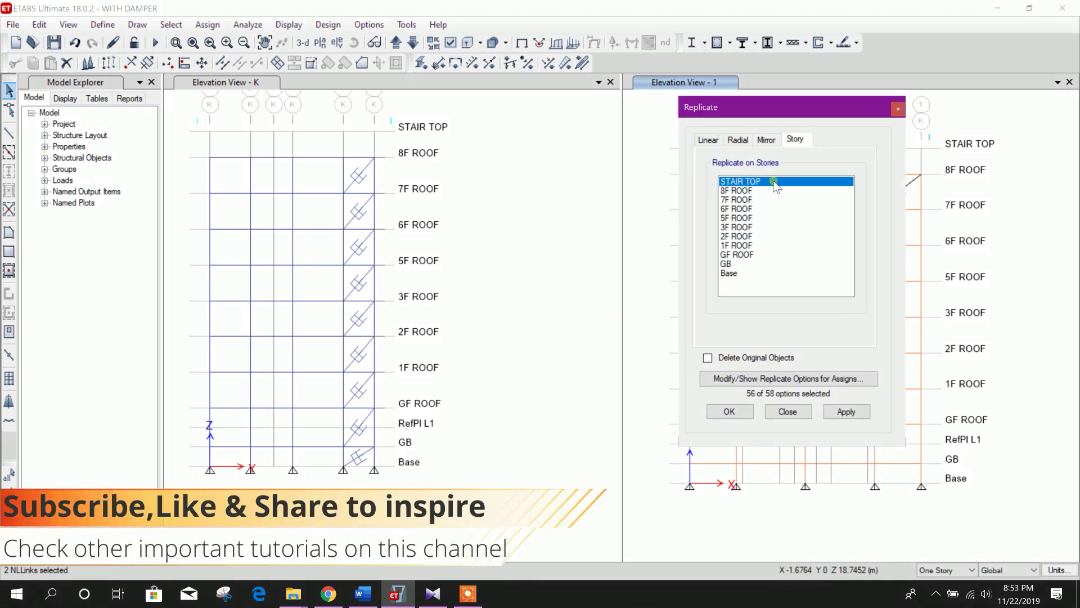
pyautogui.moveTo(781, 102); pyautogui.dragTo(805, 142)
pyautogui.moveTo(765, 230); pyautogui.dragTo(765, 295)
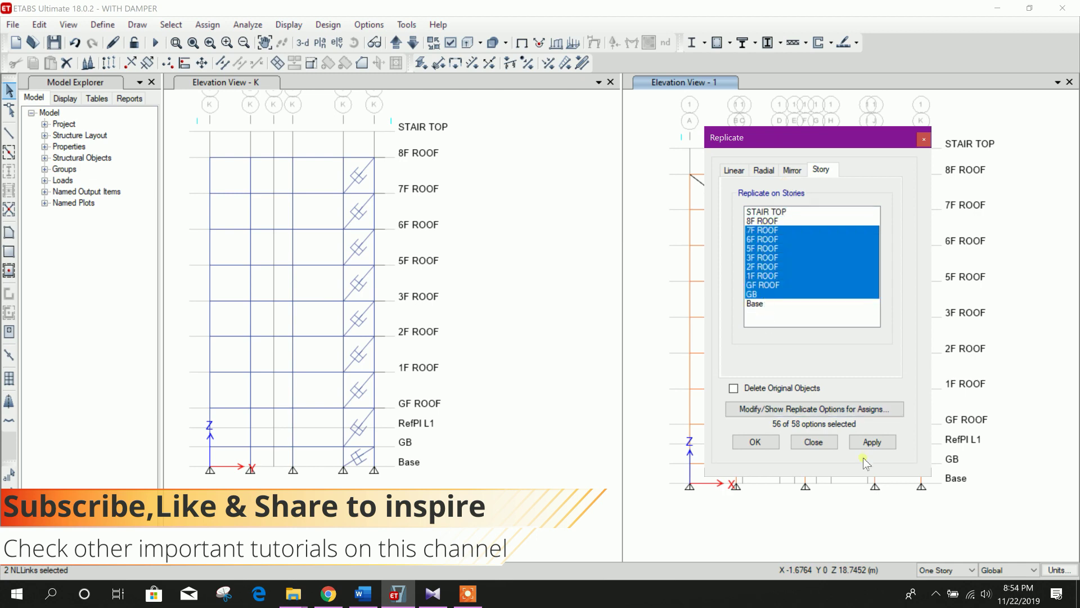
pyautogui.click(867, 442)
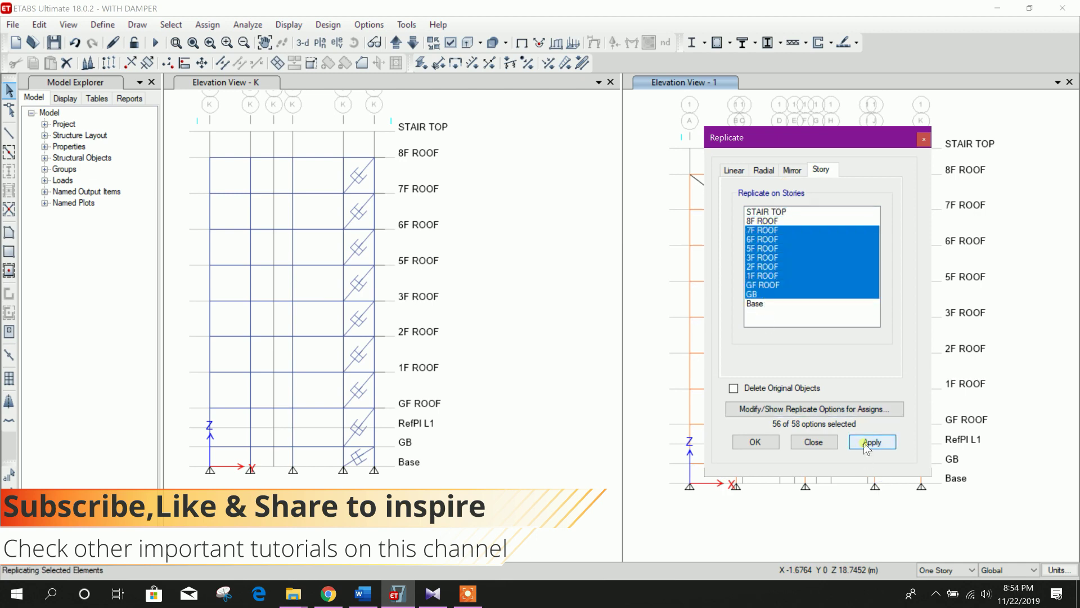
pyautogui.click(814, 442)
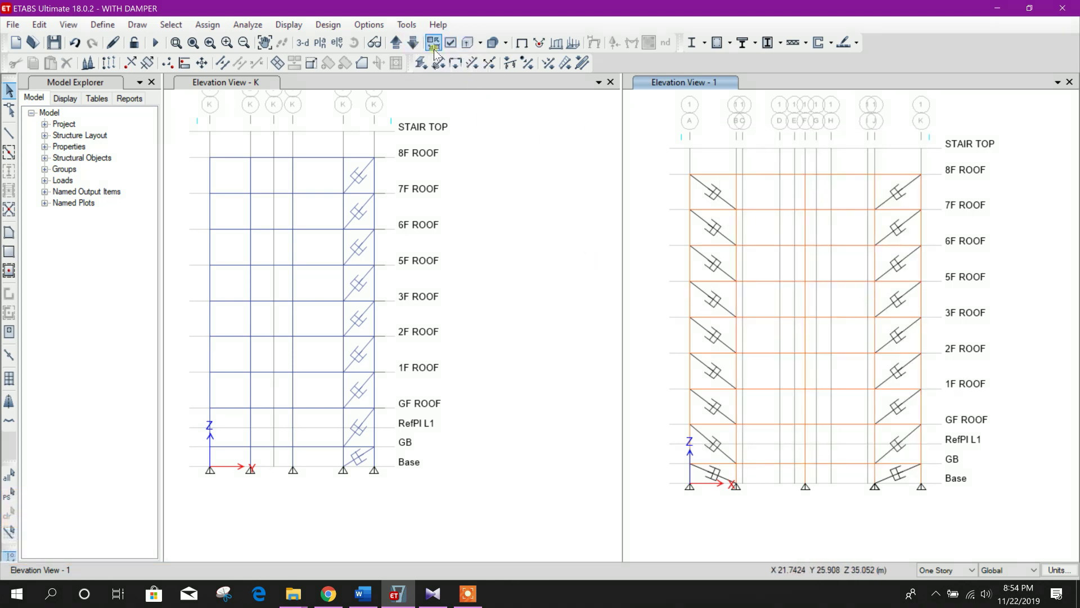
# Show Elevation View 6 in the right pane.
pyautogui.click(337, 42)
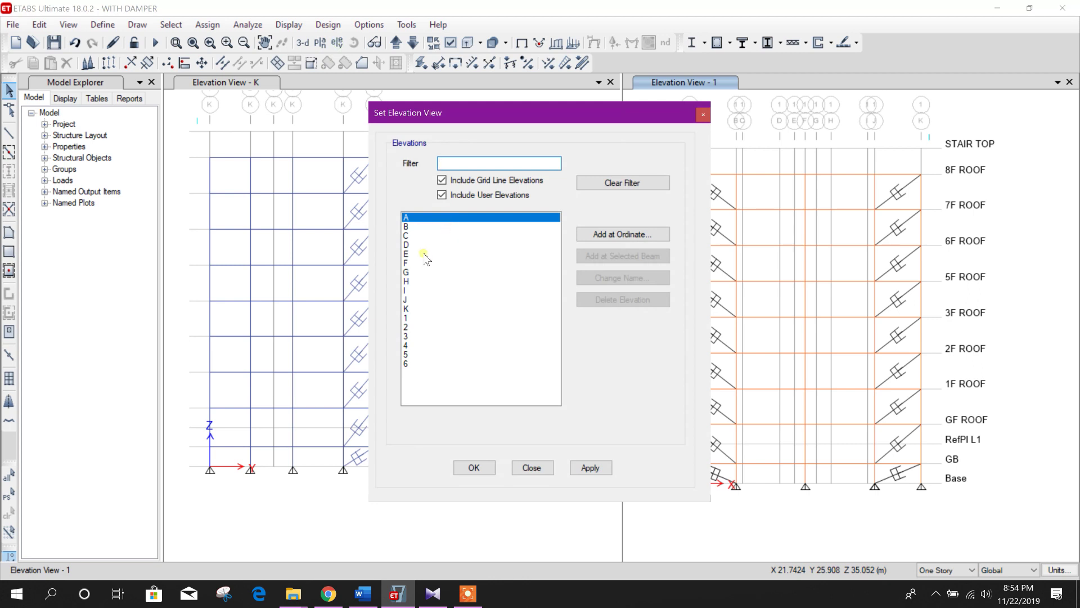
pyautogui.click(407, 364)
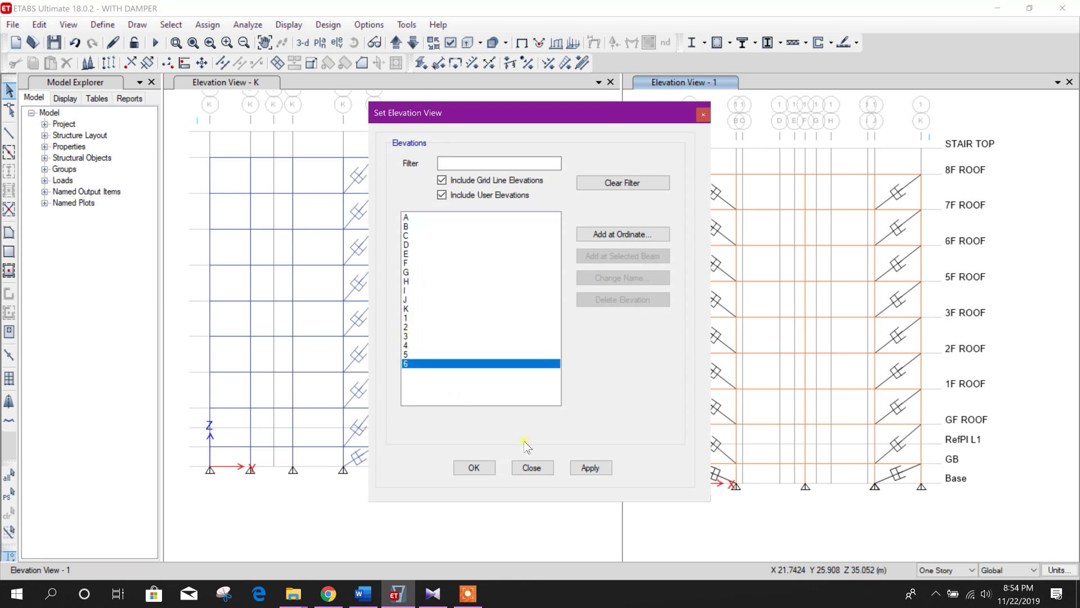
pyautogui.click(583, 468)
pyautogui.click(543, 469)
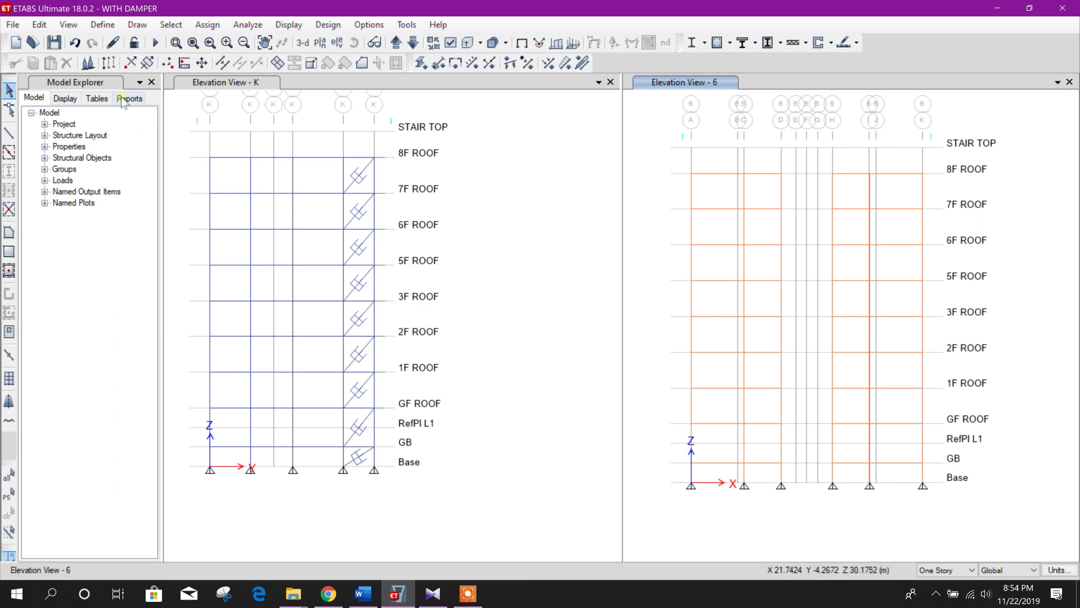
# Draw FVD 500 dampers from A/8F ROOF to C/7F ROOF and K/8F ROOF to J/7F ROOF, then select both.
pyautogui.click(9, 355)
pyautogui.click(691, 173)
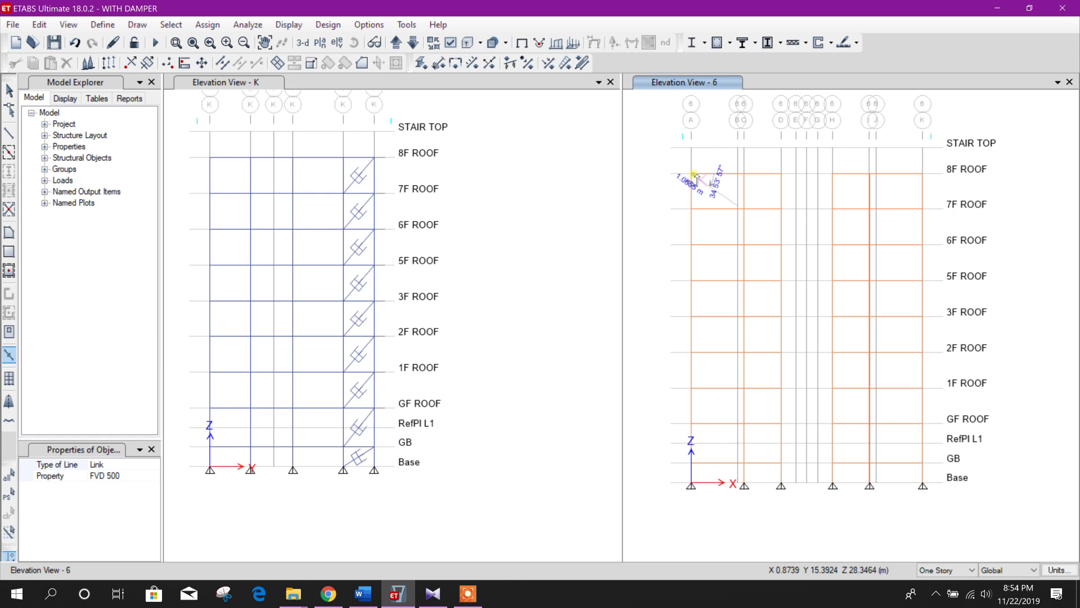
pyautogui.click(744, 206)
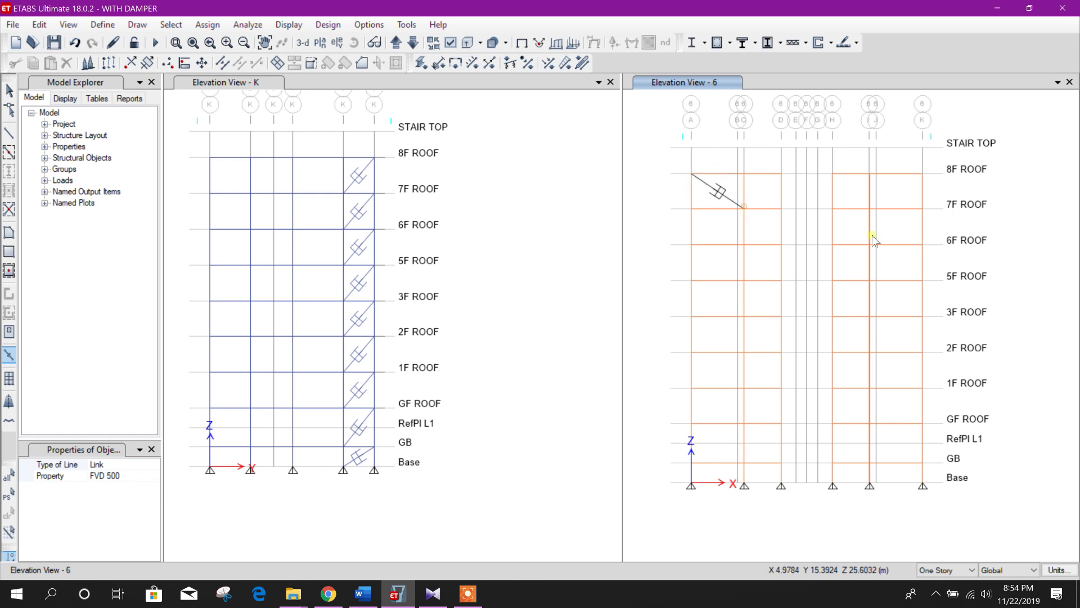
pyautogui.click(923, 173)
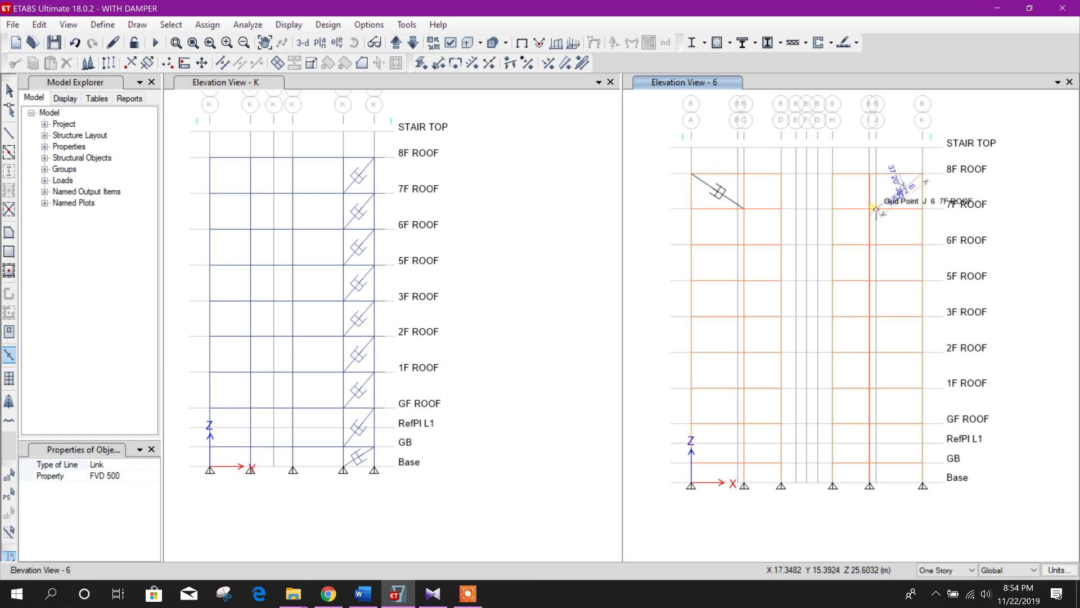
pyautogui.scroll(3, 876, 210)
pyautogui.click(877, 209)
pyautogui.scroll(-4, 845, 244)
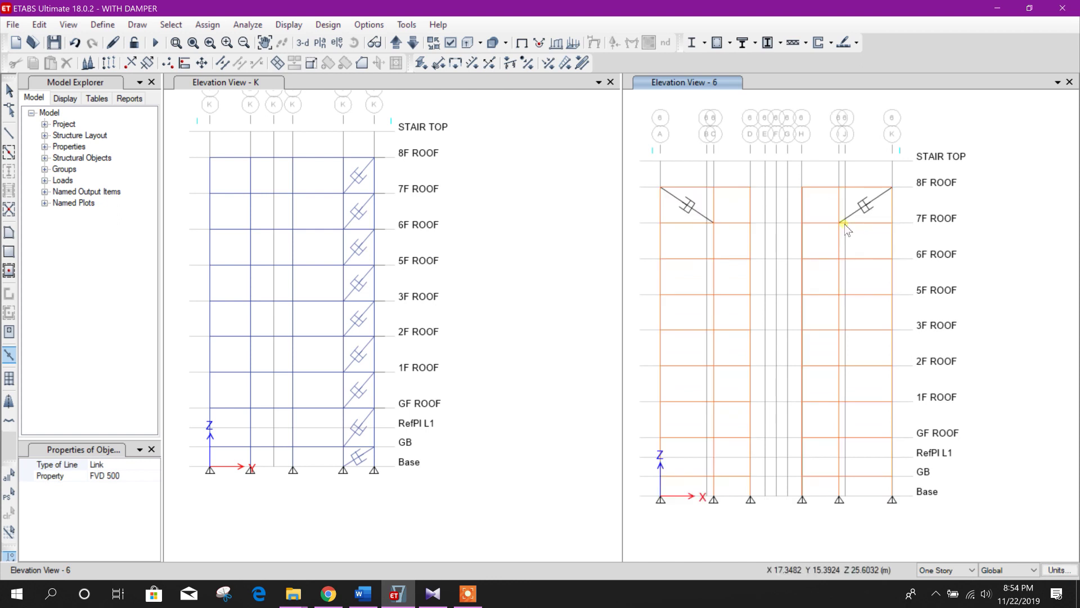
pyautogui.press('Escape')
pyautogui.click(702, 208)
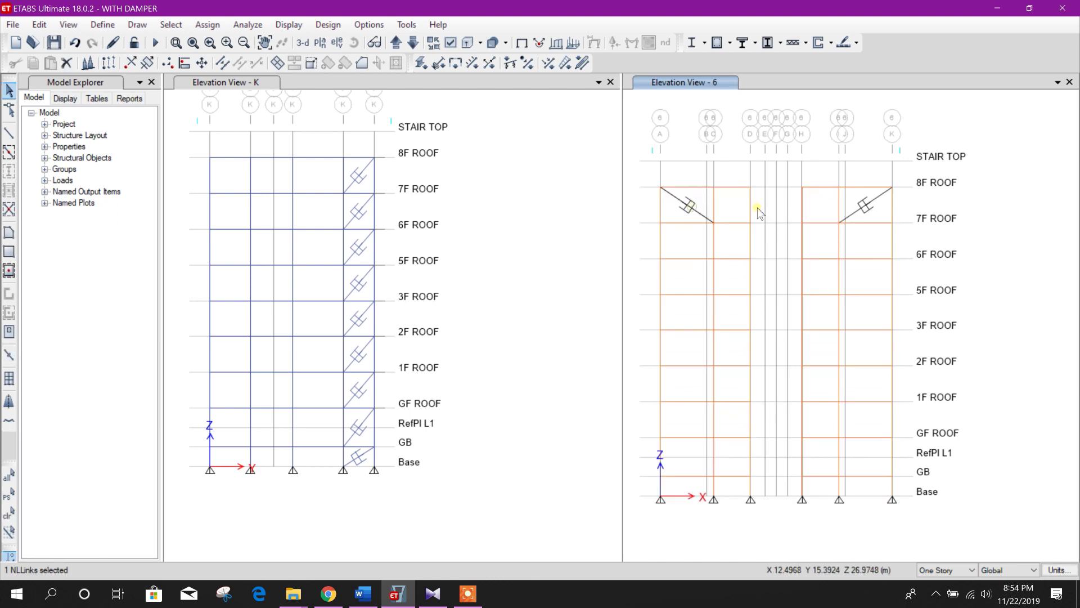
pyautogui.click(876, 195)
# Replicate elevation 6's two selected dampers onto stories 7F ROOF through GB.
pyautogui.click(109, 62)
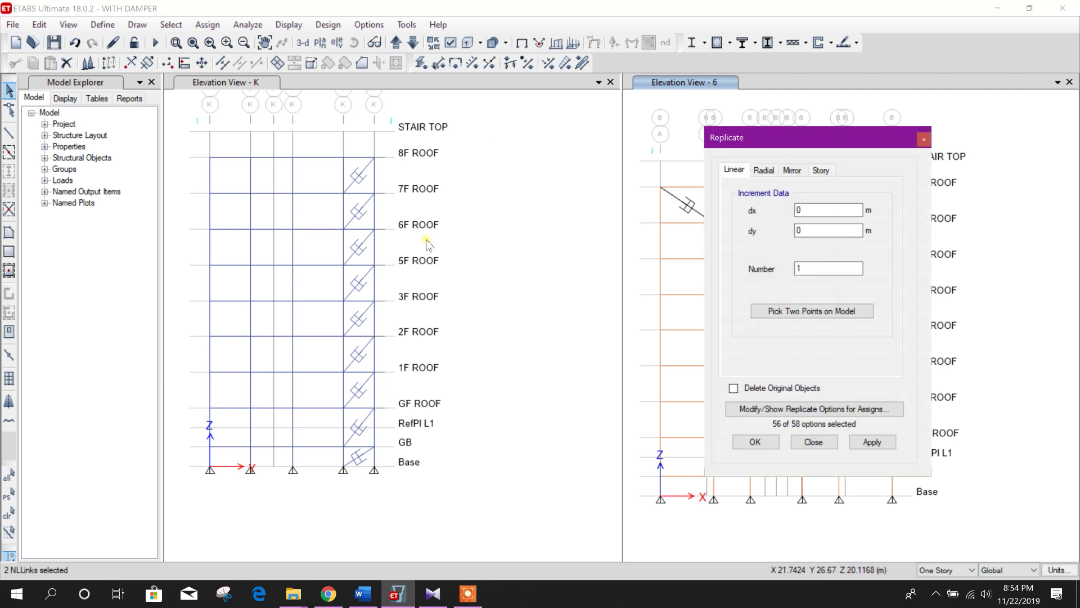
pyautogui.click(820, 170)
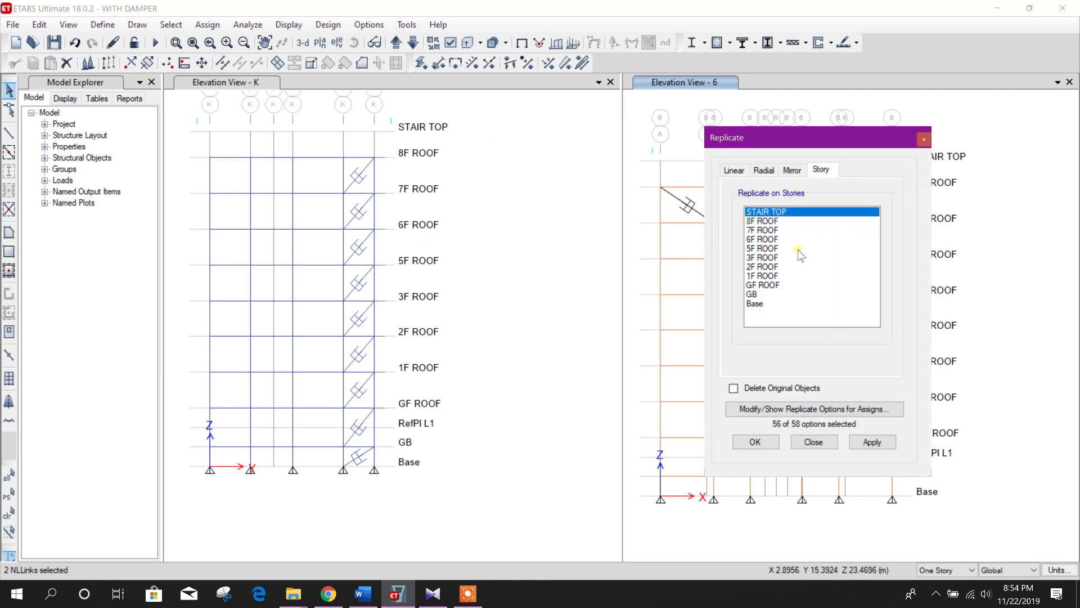
pyautogui.click(777, 223)
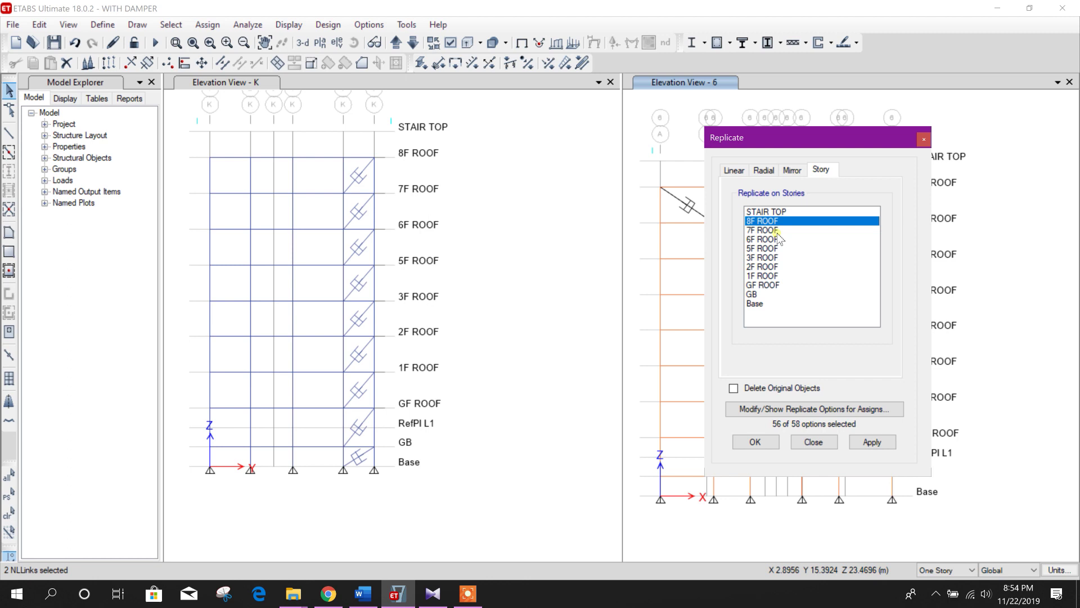
pyautogui.moveTo(777, 231); pyautogui.dragTo(777, 295)
pyautogui.click(870, 443)
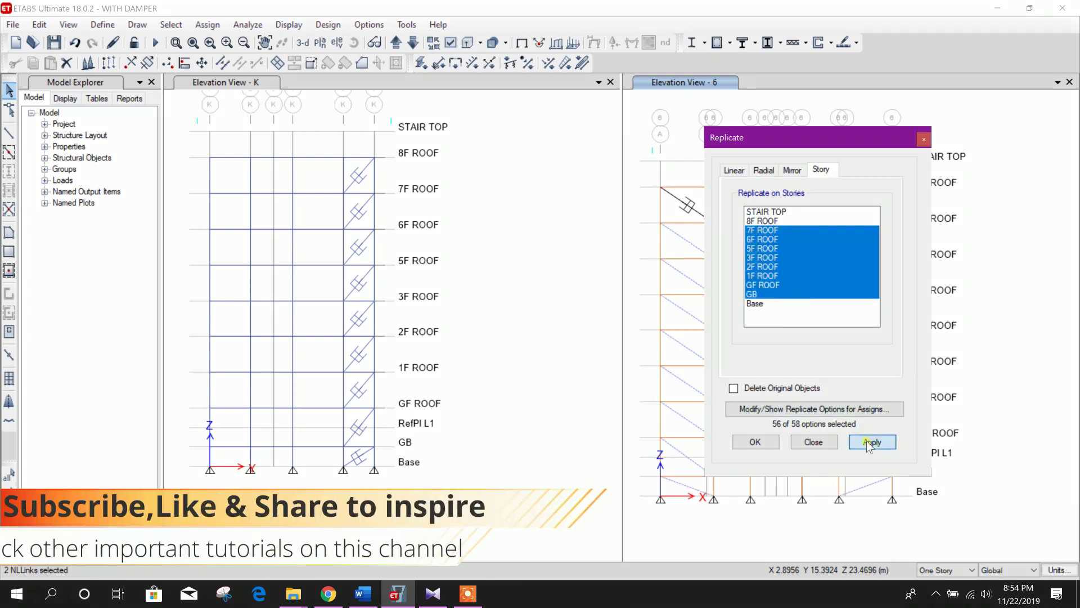
pyautogui.click(814, 441)
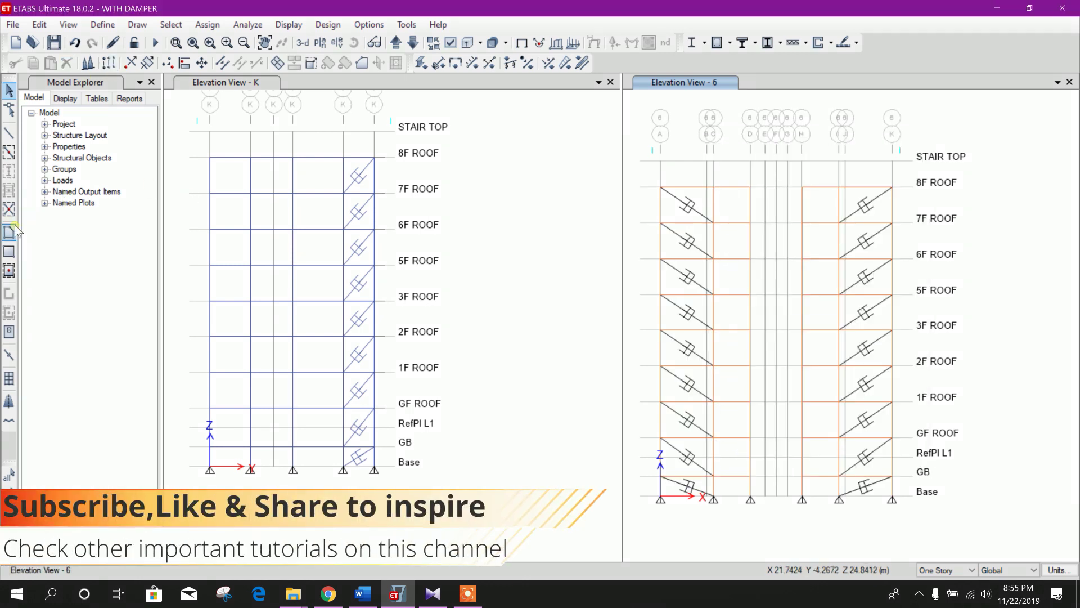
# Draw an FVD 500 damper in elevation K from the 8F ROOF joint to grid 2 at 7F ROOF.
pyautogui.click(13, 353)
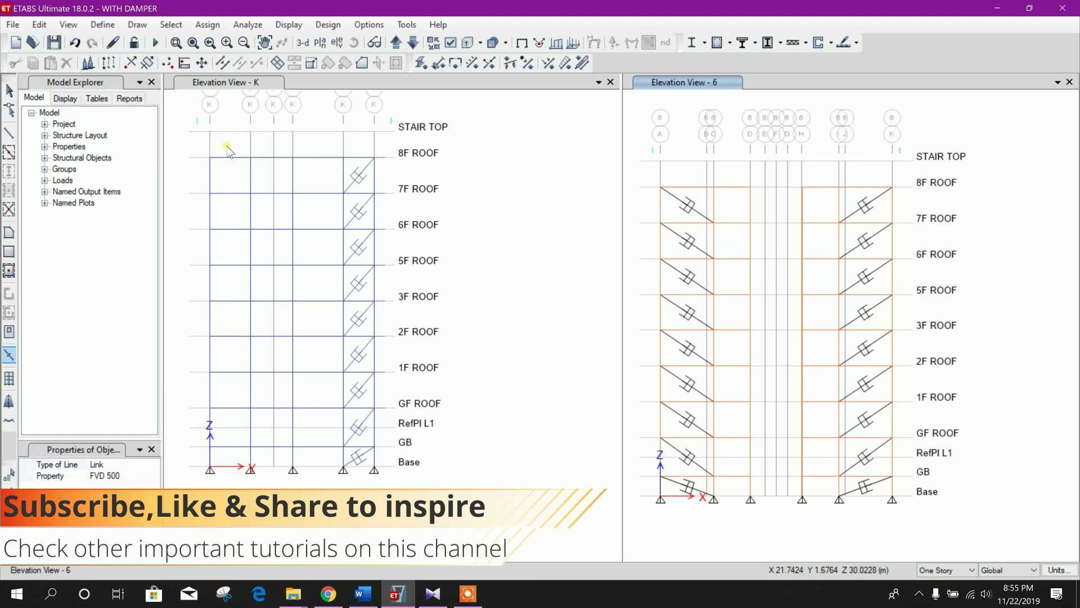
pyautogui.click(212, 159)
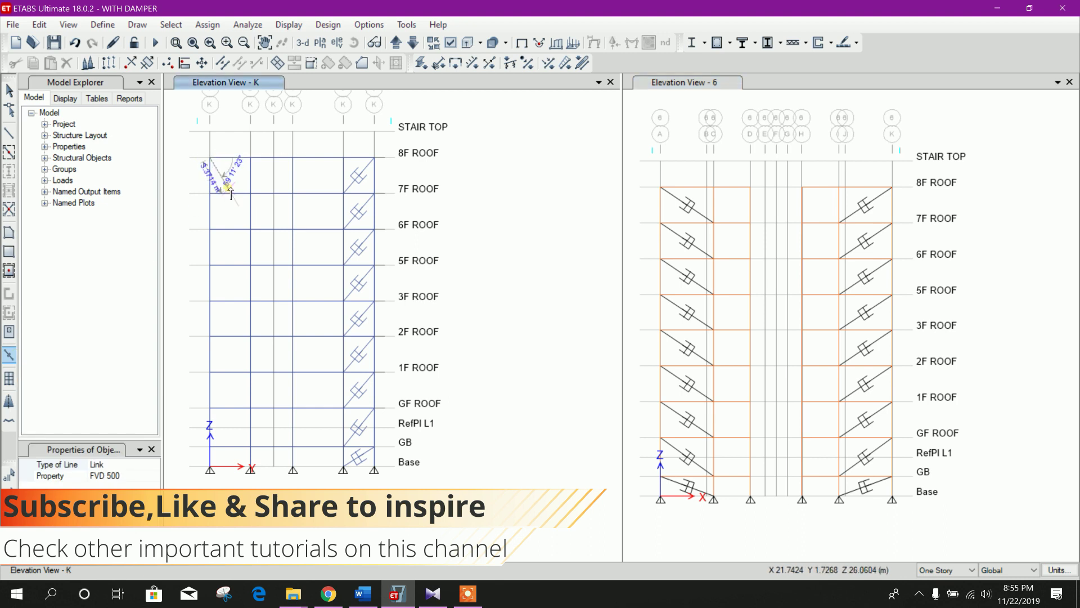
pyautogui.click(250, 194)
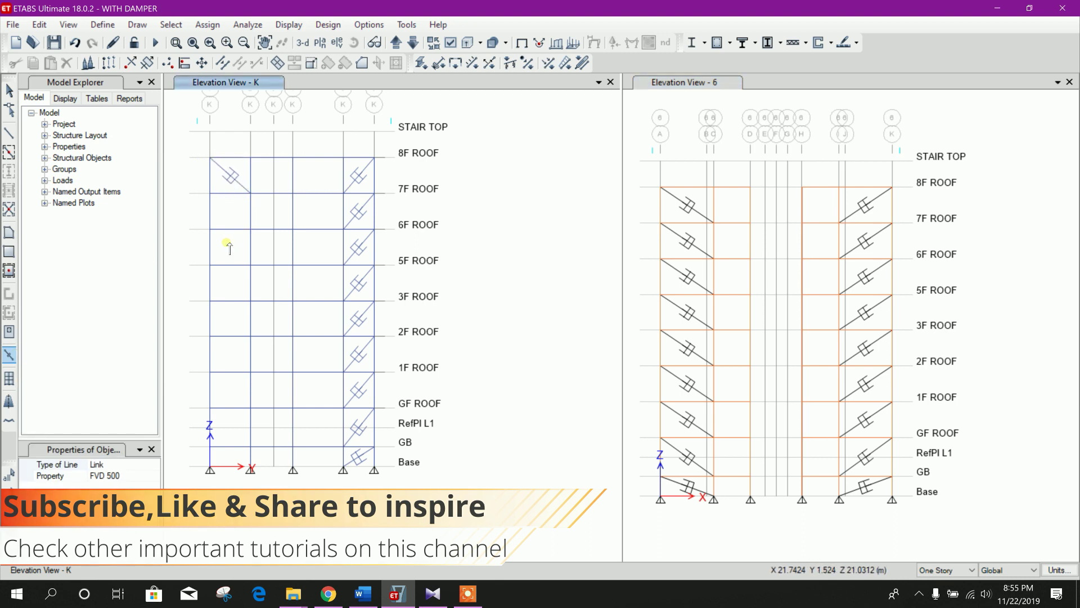
pyautogui.press('Escape')
# Replicate that damper onto stories 7F ROOF through GB.
pyautogui.click(236, 184)
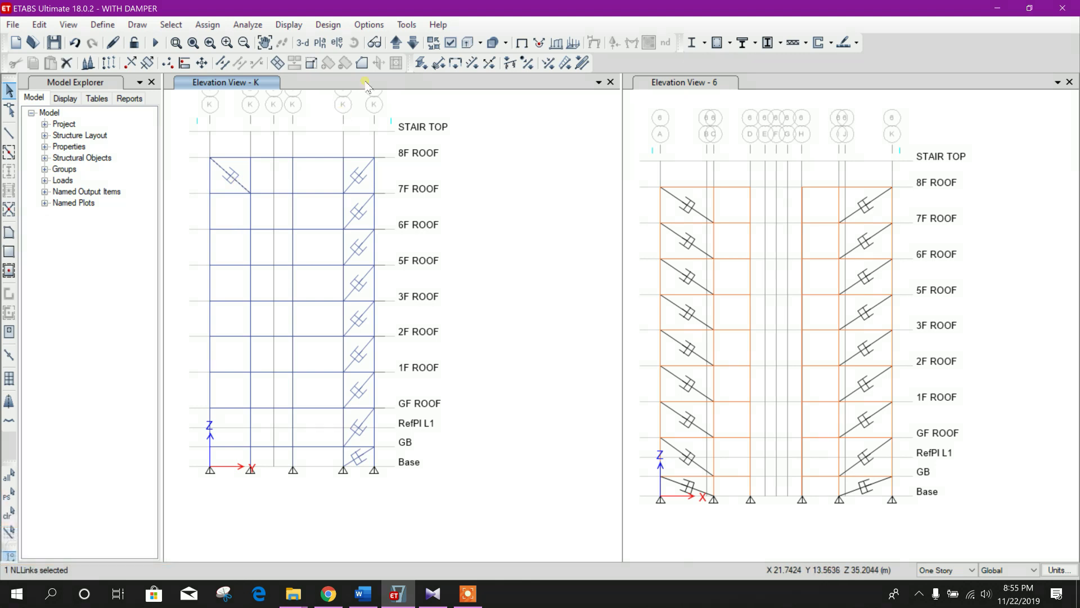
pyautogui.click(108, 63)
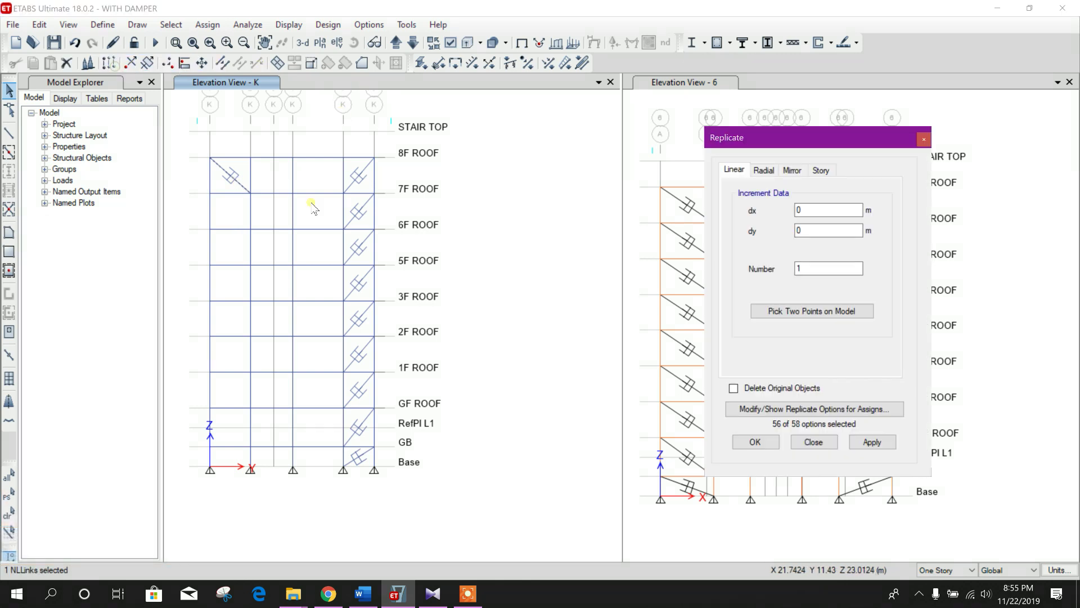
pyautogui.click(821, 170)
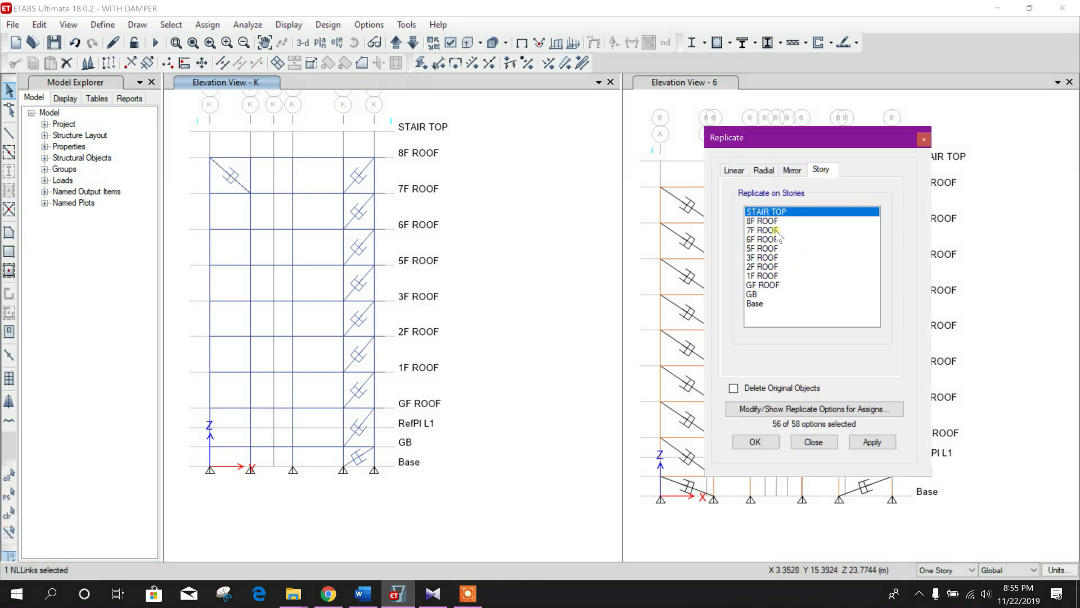
pyautogui.moveTo(778, 231); pyautogui.dragTo(788, 294)
pyautogui.click(857, 444)
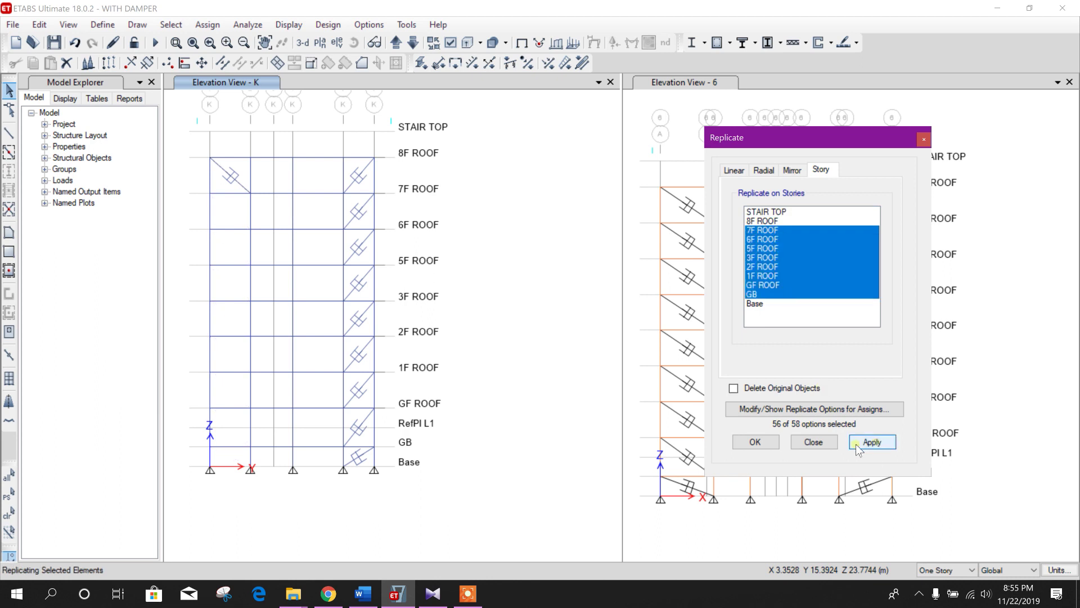
pyautogui.click(815, 443)
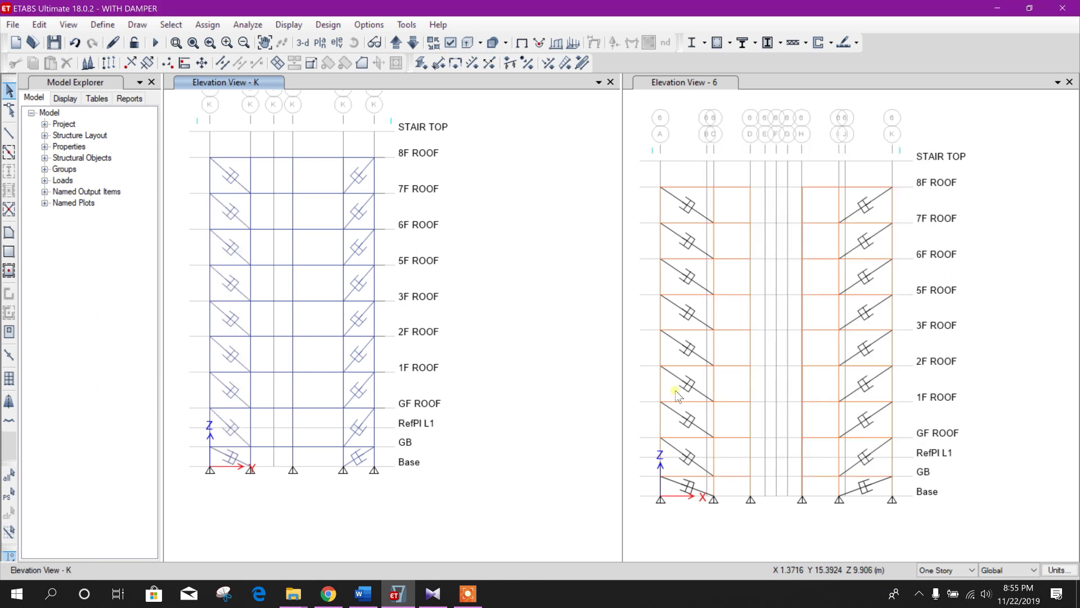
pyautogui.click(337, 42)
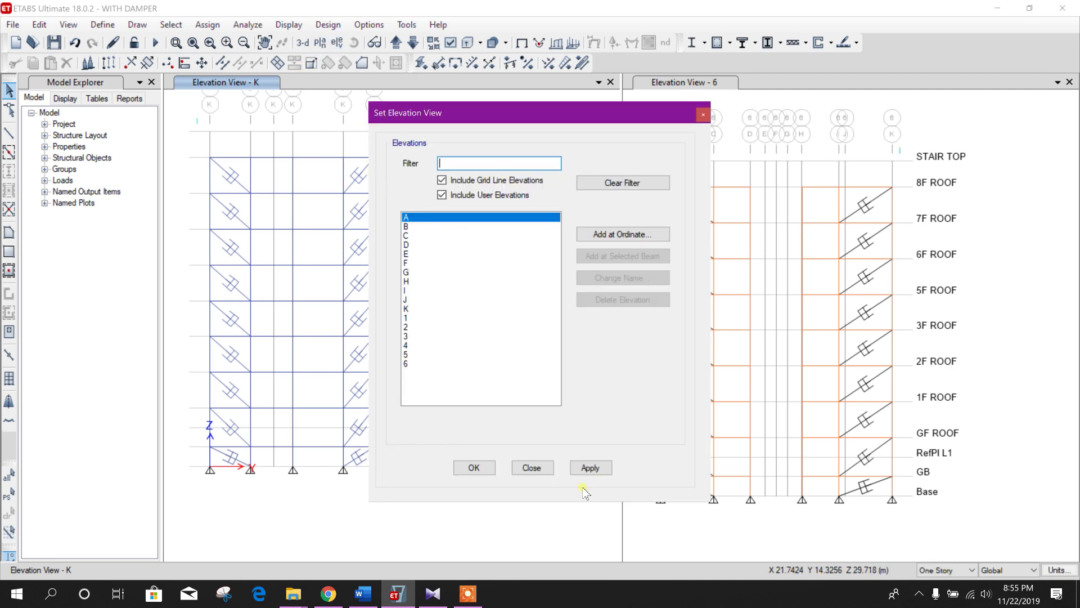
# Show elevation A and draw an FVD 500 damper from grid 1/8F ROOF to grid 2/7F ROOF.
pyautogui.click(580, 470)
pyautogui.click(550, 468)
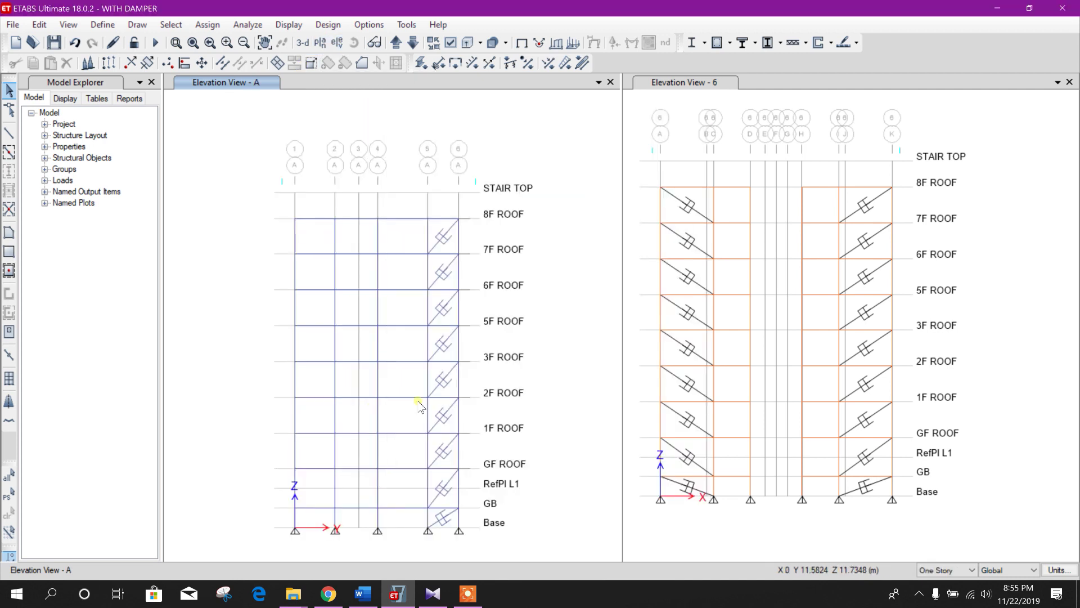
pyautogui.click(9, 354)
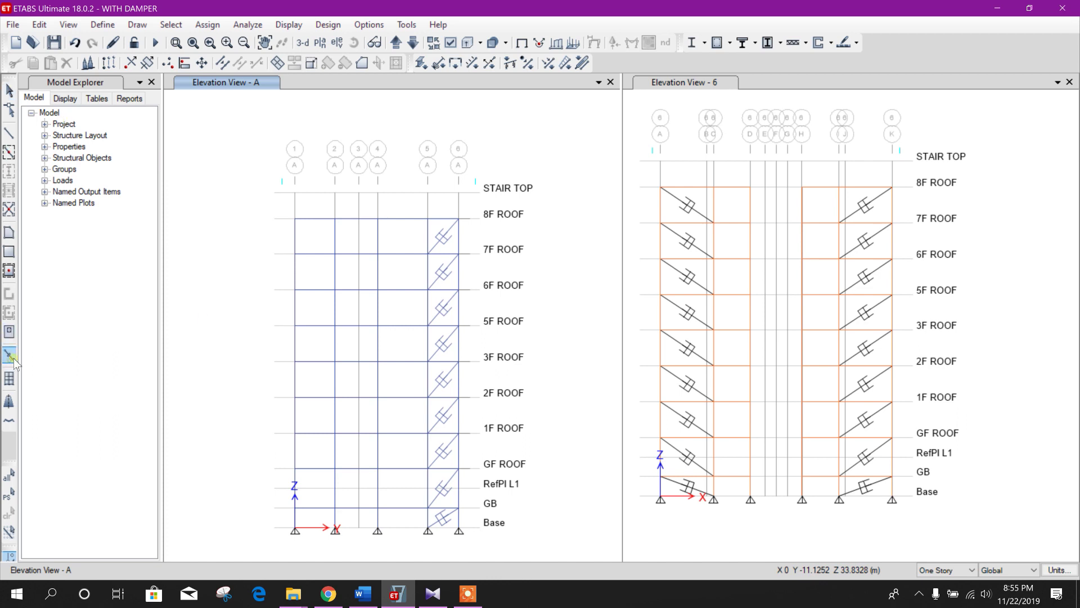
pyautogui.click(296, 220)
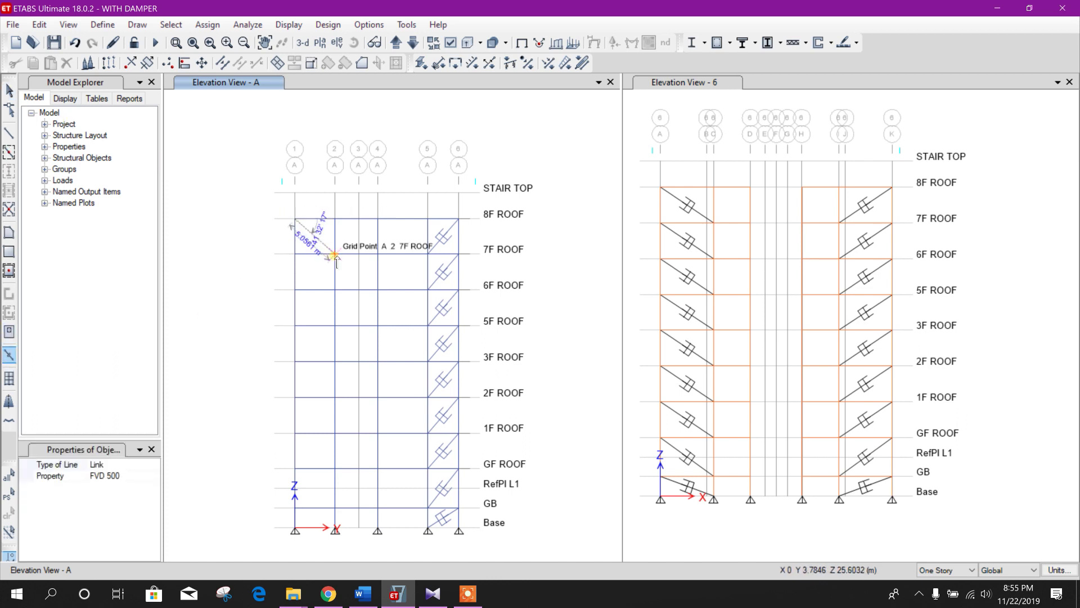
pyautogui.click(334, 256)
pyautogui.press('Escape')
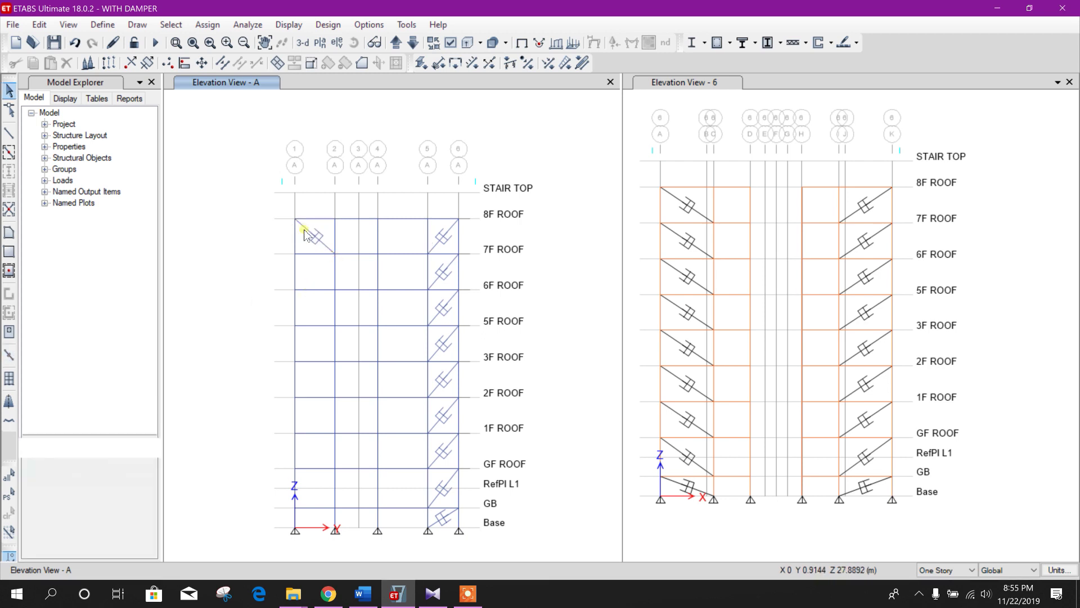
# Replicate the new damper onto stories 7F ROOF through GB.
pyautogui.click(308, 235)
pyautogui.click(109, 62)
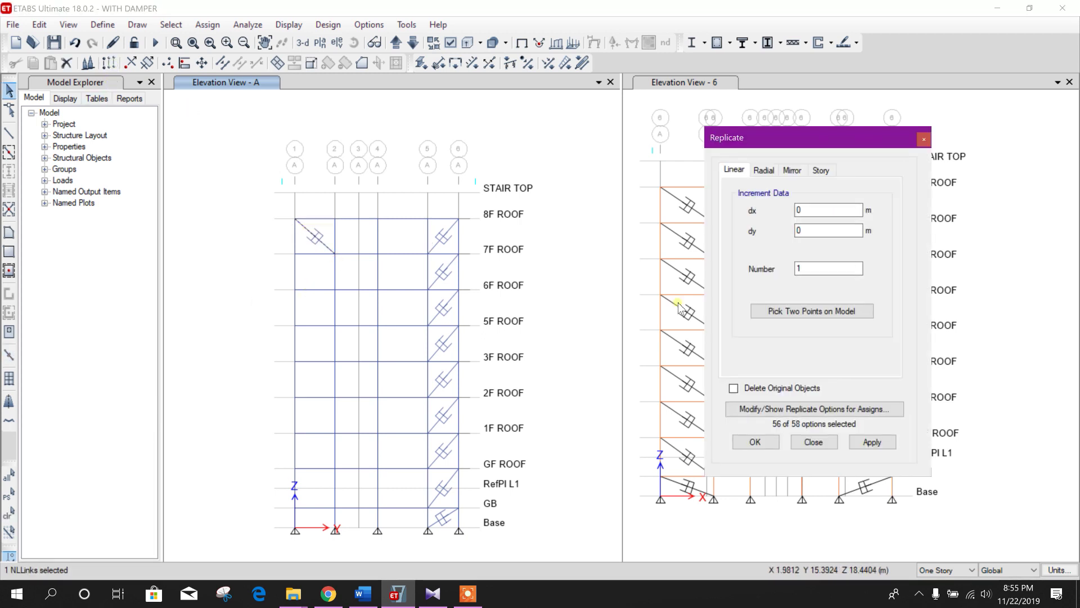
pyautogui.click(821, 170)
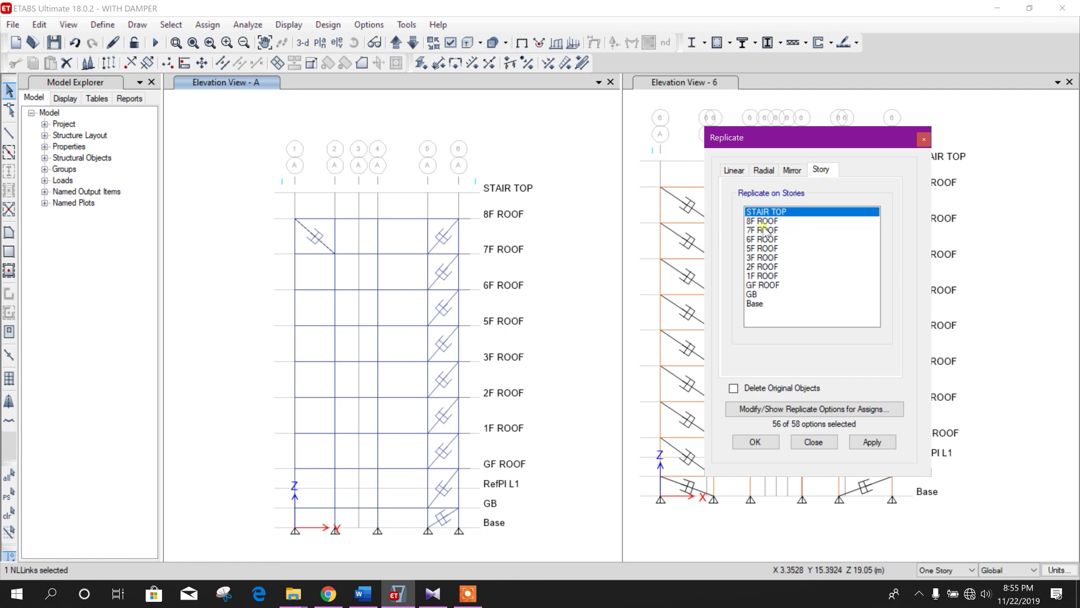
pyautogui.moveTo(765, 227); pyautogui.dragTo(767, 286)
pyautogui.click(767, 287)
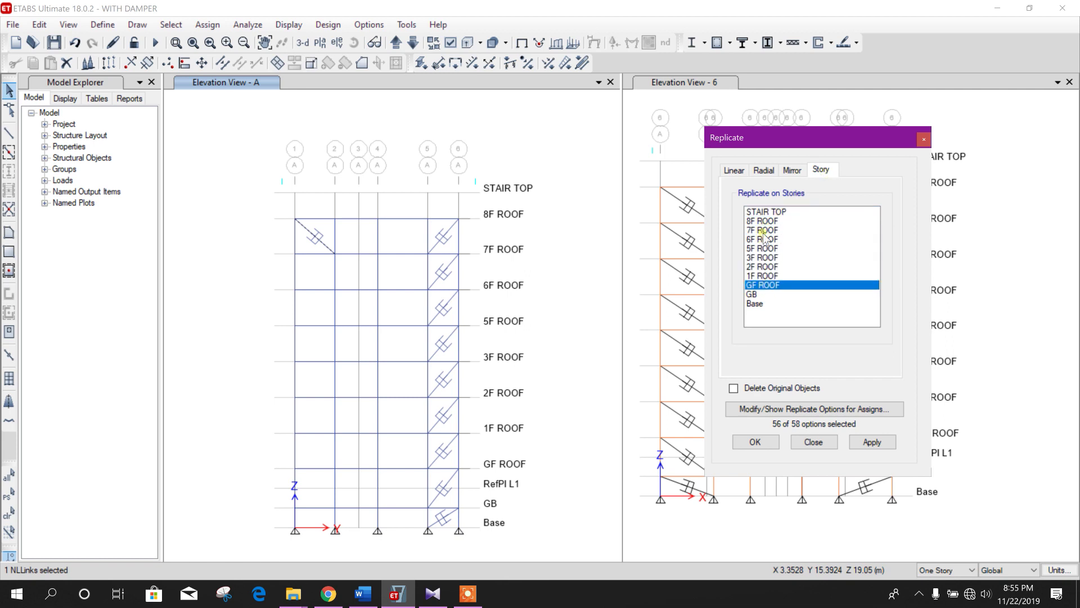
pyautogui.moveTo(765, 233); pyautogui.dragTo(772, 297)
pyautogui.click(864, 438)
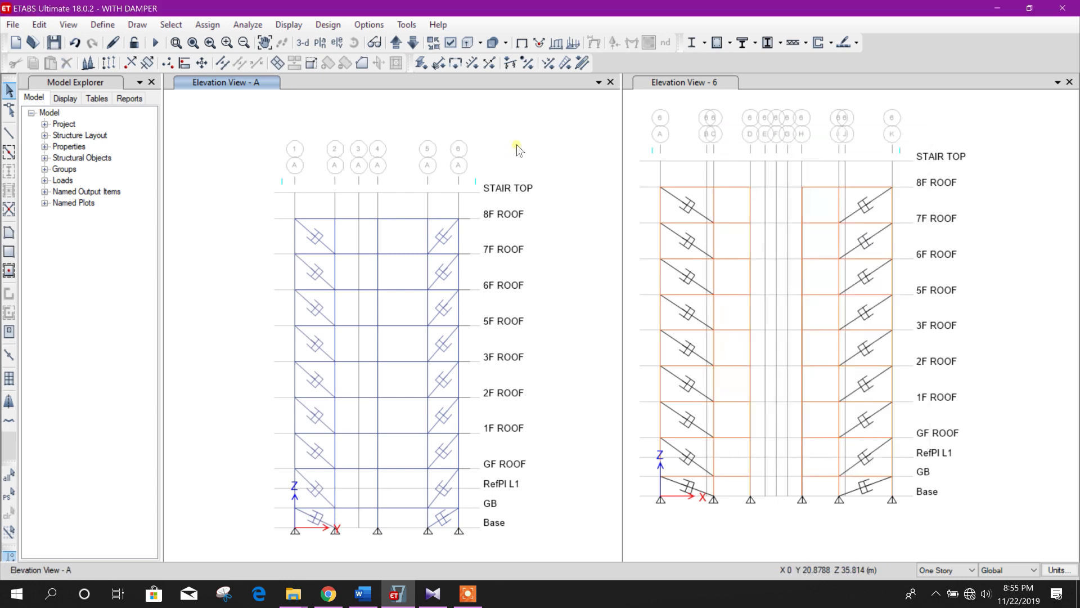
# Show the whole model in 3-D in the right pane with grid lines hidden.
pyautogui.click(650, 134)
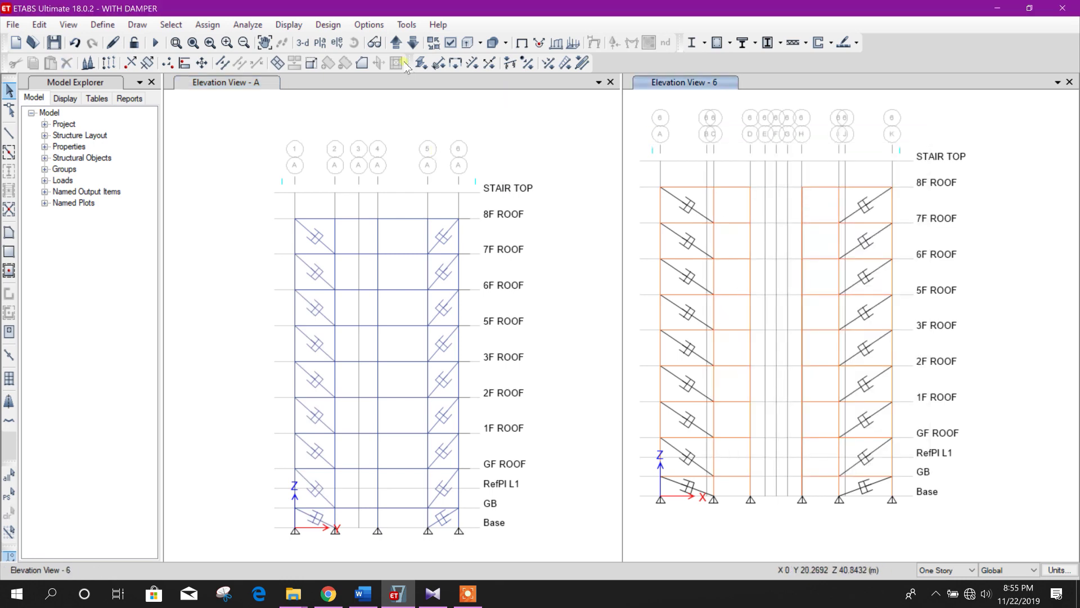
pyautogui.click(302, 43)
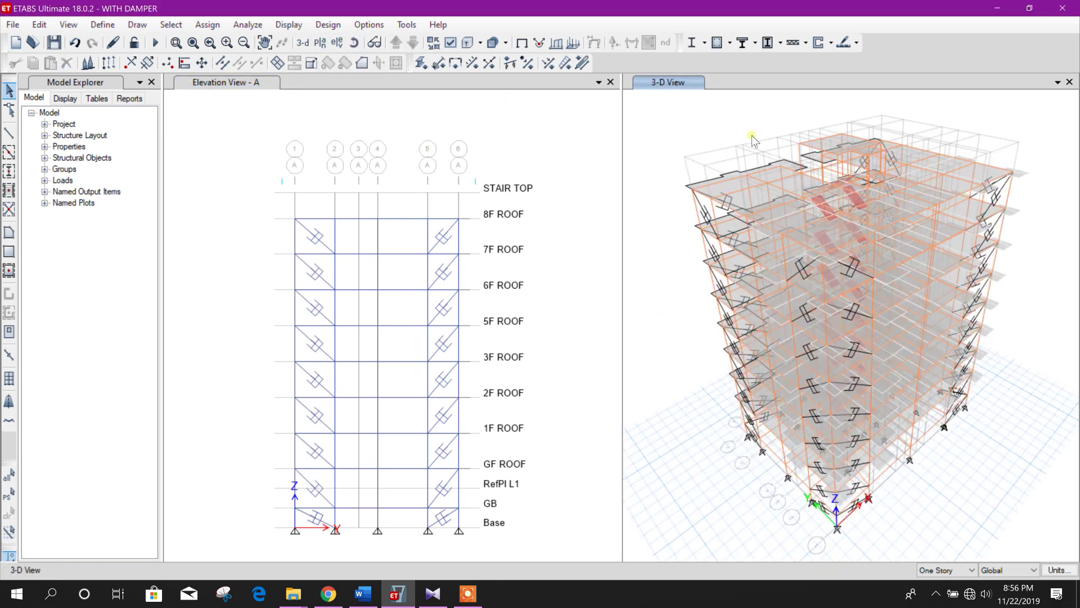
pyautogui.moveTo(756, 119); pyautogui.dragTo(757, 141, button='middle')
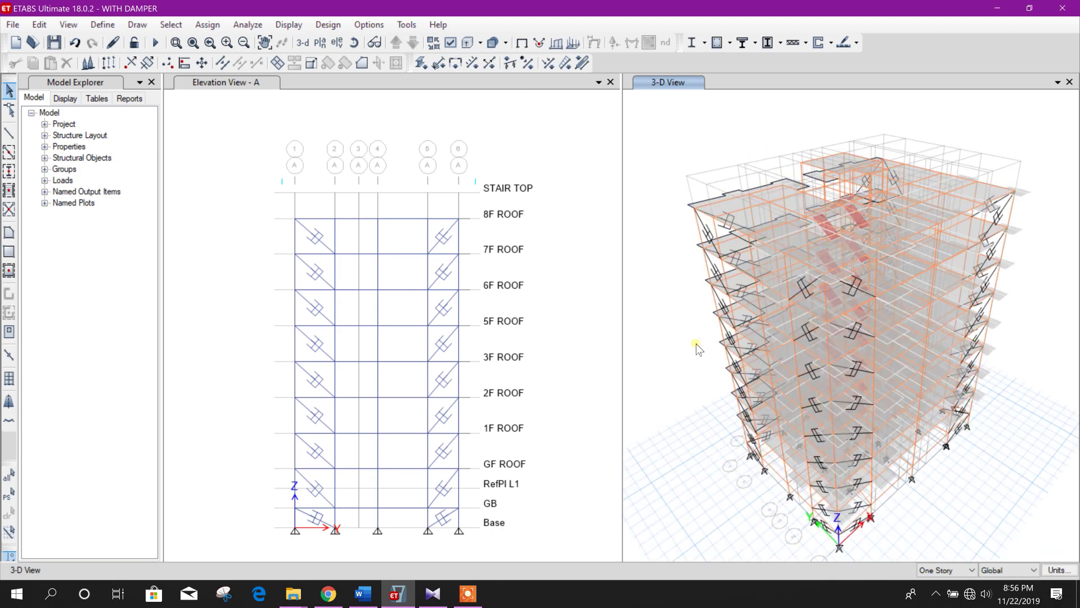
pyautogui.rightClick(681, 145)
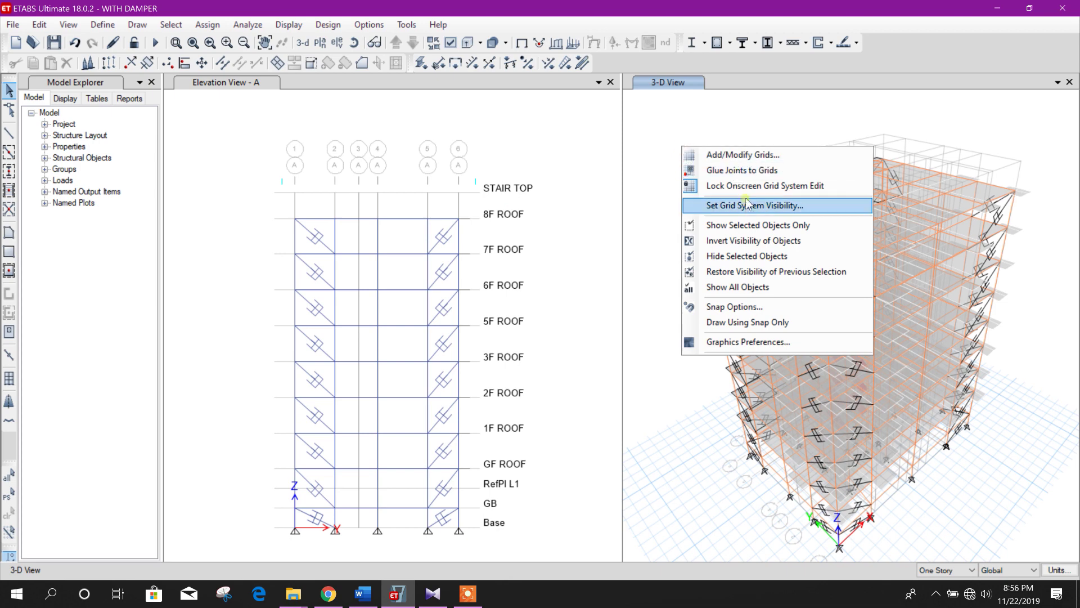
pyautogui.click(747, 204)
pyautogui.rightClick(704, 148)
pyautogui.click(689, 134)
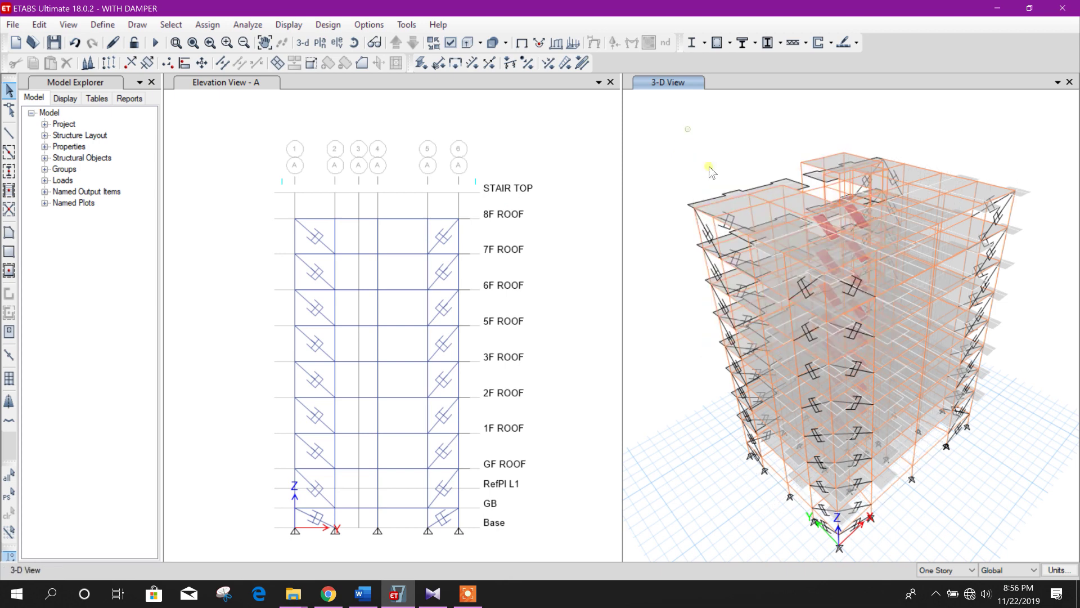
# Turn off the horizon in the 3-D view's display options.
pyautogui.click(456, 44)
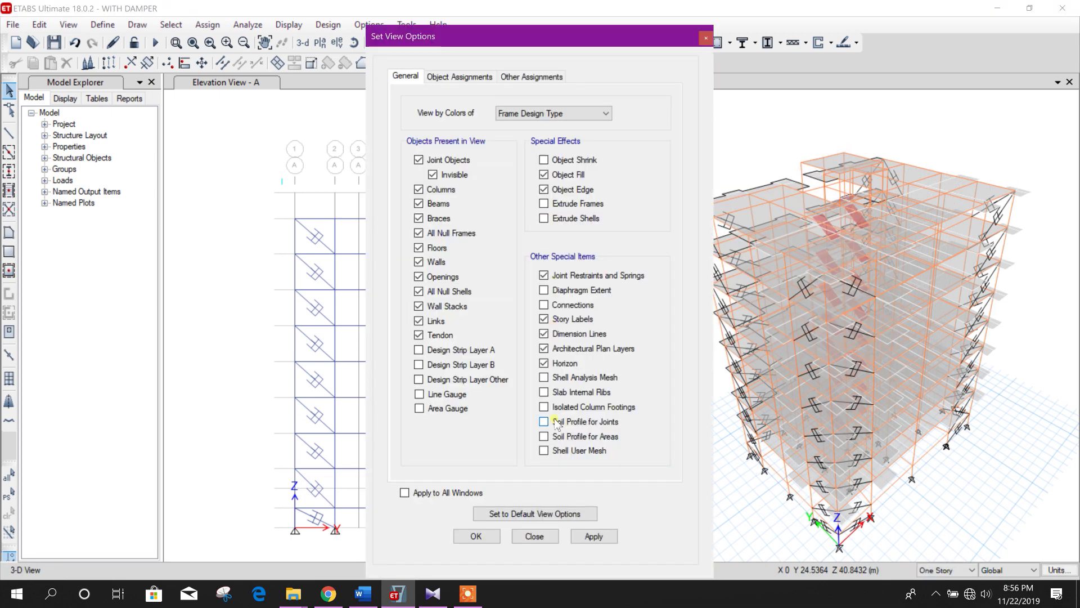
pyautogui.click(577, 366)
pyautogui.click(585, 535)
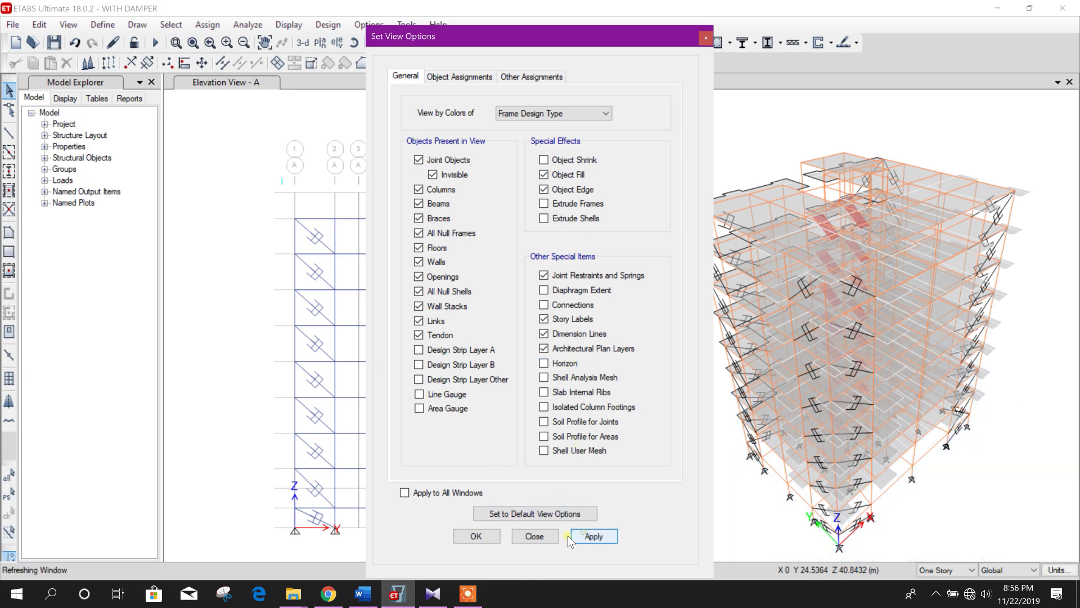
pyautogui.press('Escape')
# Orbit the 3-D model to inspect the dampers, then pan the Elevation A drawing left.
pyautogui.keyDown('shift'); pyautogui.moveTo(990, 416); pyautogui.dragTo(959, 477, button='middle'); pyautogui.keyUp('shift')
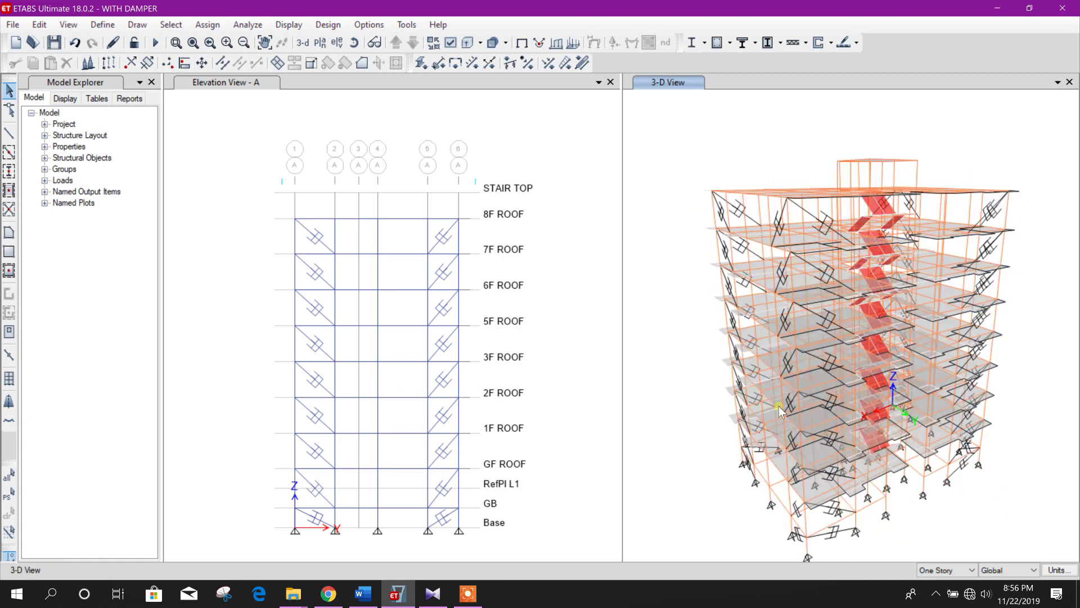
pyautogui.keyDown('shift'); pyautogui.moveTo(780, 411); pyautogui.dragTo(1001, 474, button='middle'); pyautogui.keyUp('shift')
pyautogui.keyDown('shift'); pyautogui.moveTo(819, 493); pyautogui.dragTo(887, 487, button='middle'); pyautogui.keyUp('shift')
pyautogui.keyDown('shift'); pyautogui.moveTo(701, 160); pyautogui.dragTo(717, 144, button='middle'); pyautogui.keyUp('shift')
pyautogui.click(284, 117)
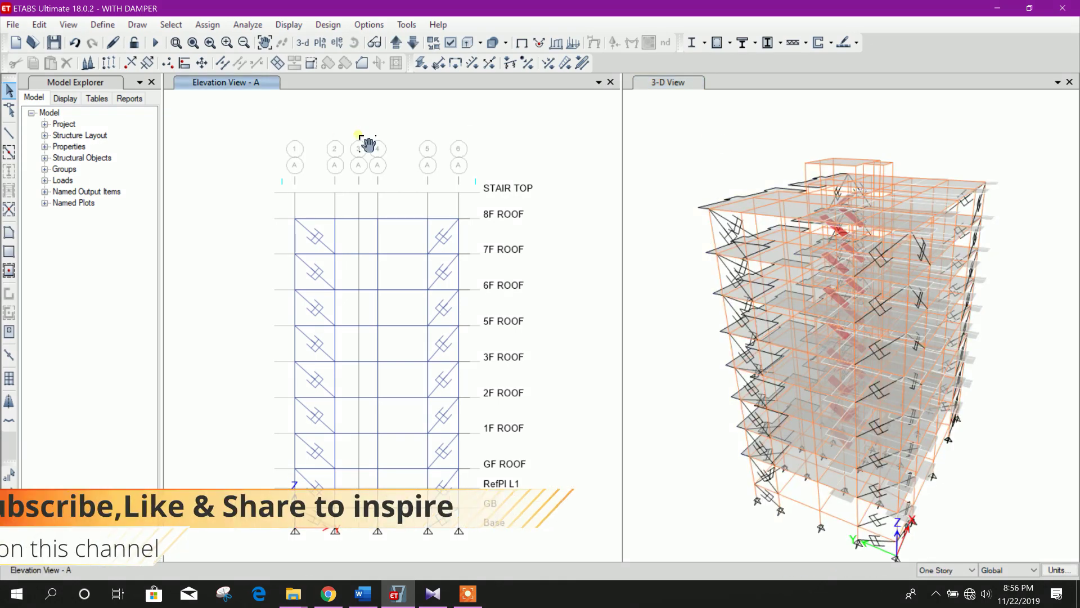
pyautogui.moveTo(367, 145); pyautogui.dragTo(337, 144, button='middle')
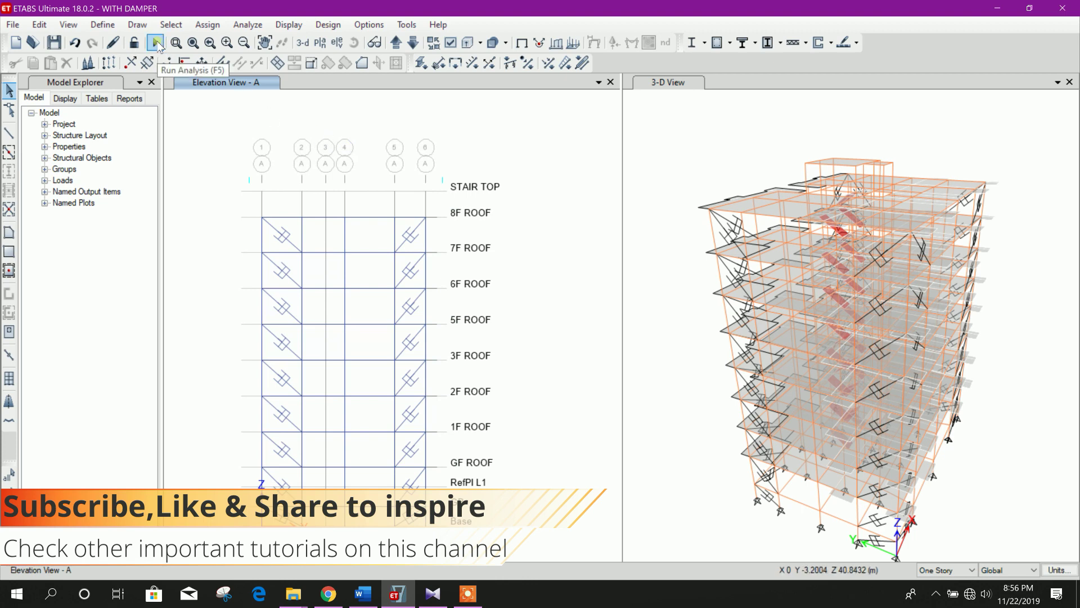
# Run the analysis and plot maximum story displacements for the Qx load case.
pyautogui.click(155, 43)
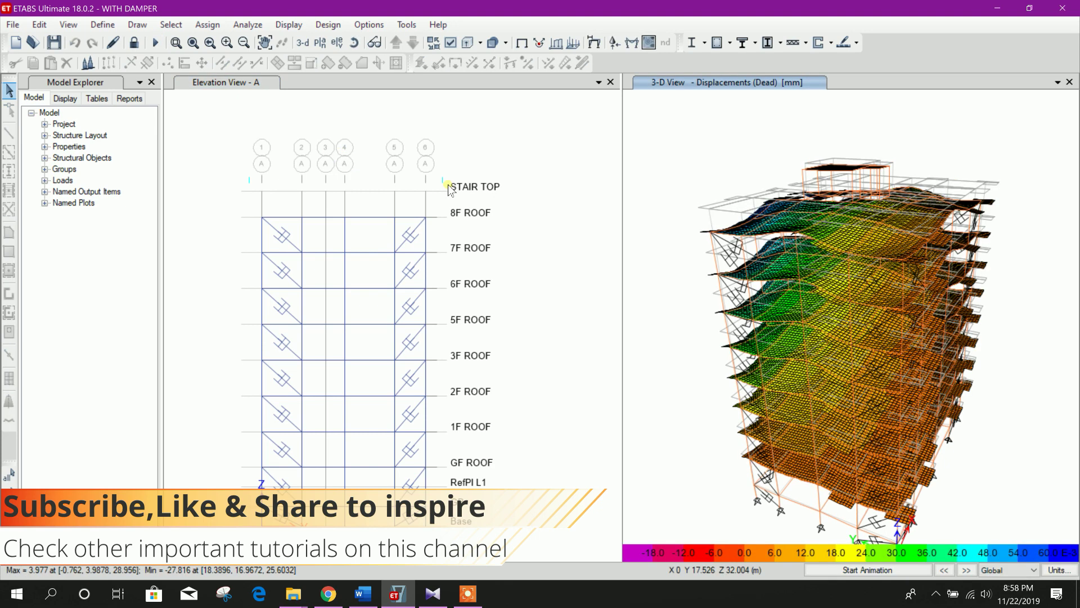
pyautogui.click(295, 26)
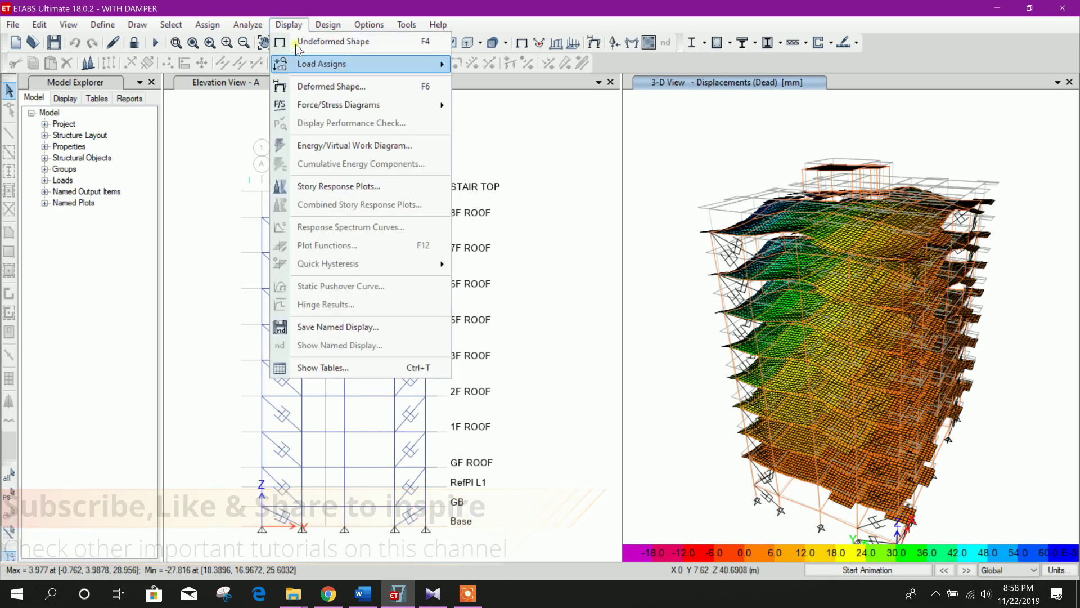
pyautogui.click(319, 188)
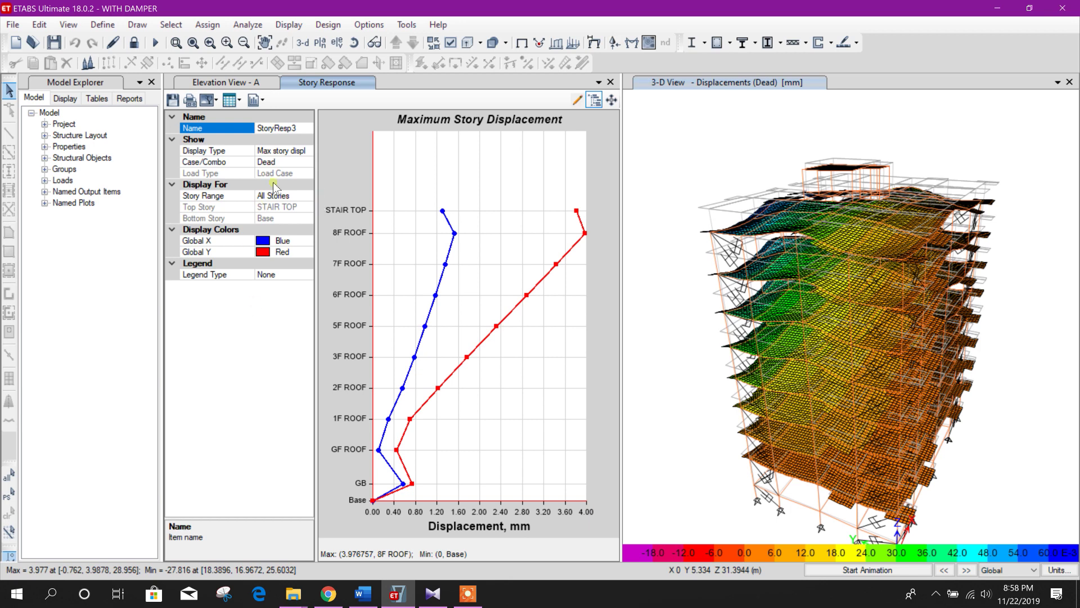
pyautogui.click(292, 164)
pyautogui.click(307, 163)
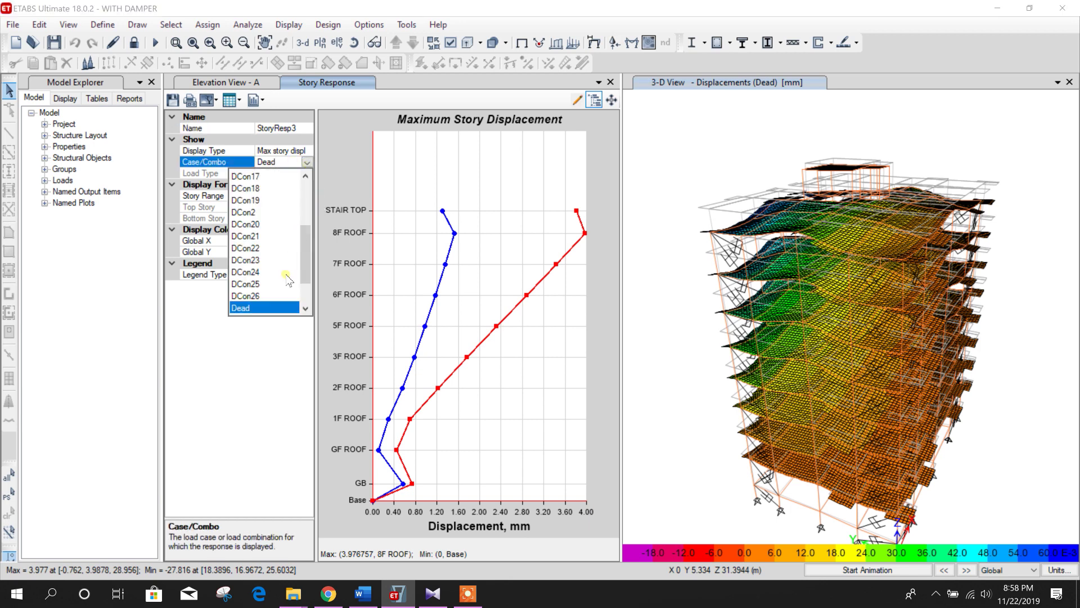
pyautogui.scroll(-2, 288, 281)
pyautogui.click(261, 286)
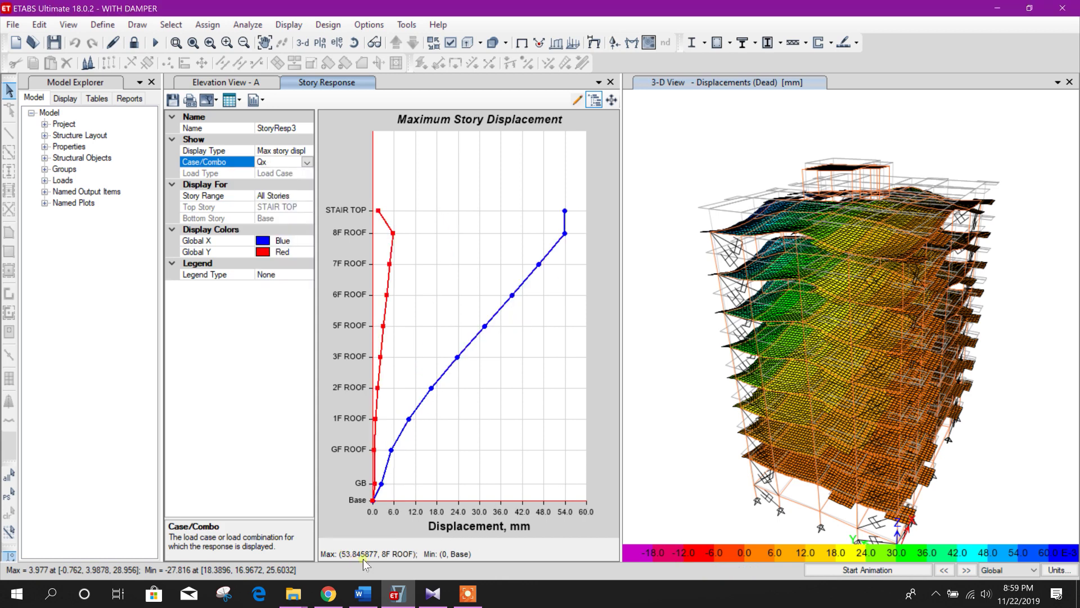
# Switch display to consistent units so Qx displacement shows in inches, peaking at 2.12 in at 8F ROOF.
pyautogui.click(1055, 570)
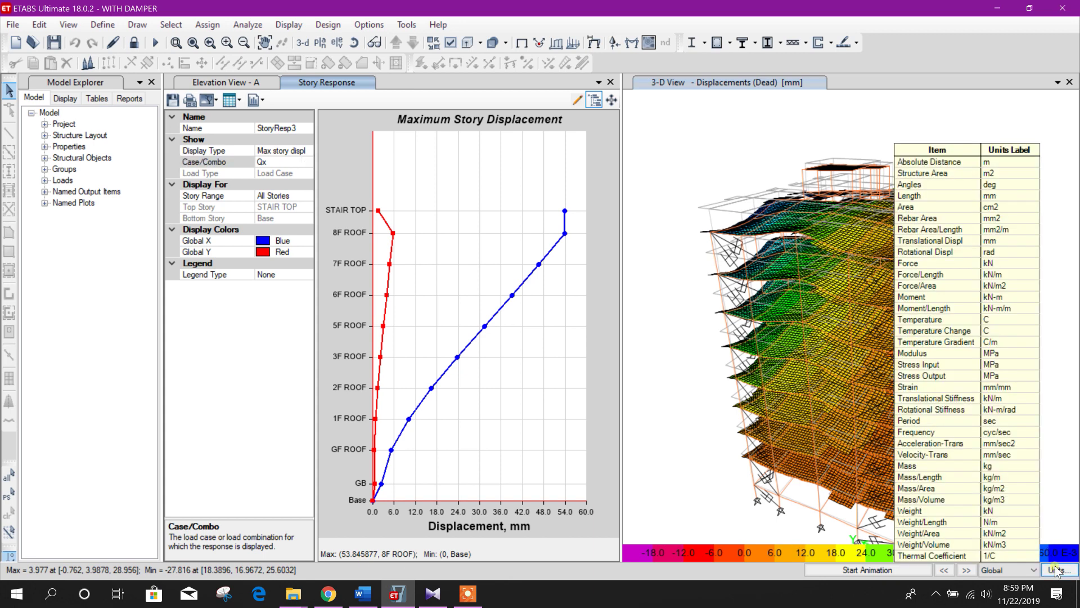
pyautogui.click(1056, 570)
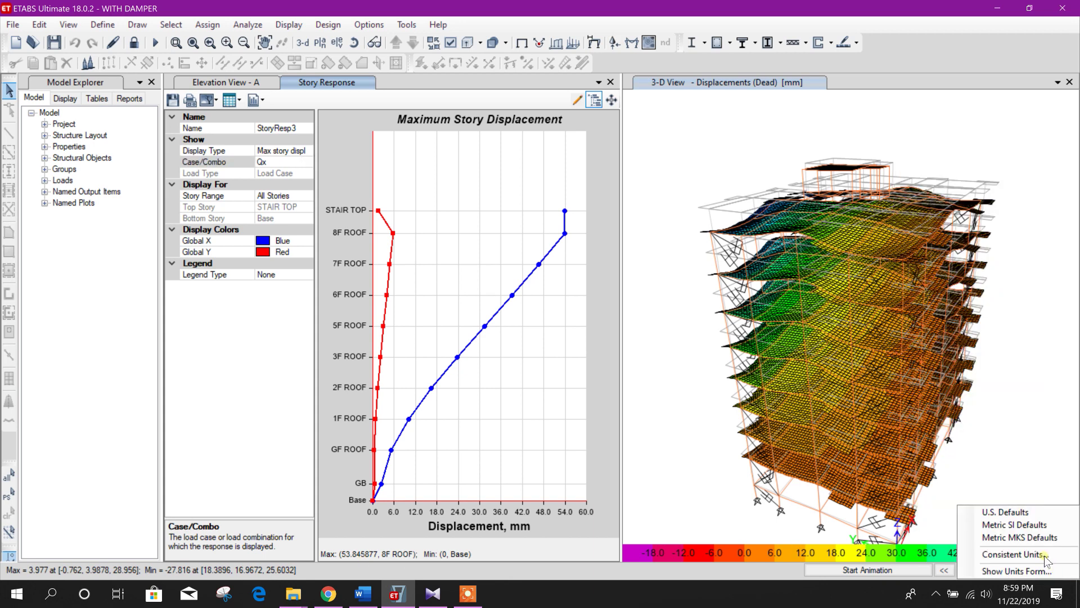
pyautogui.click(1044, 555)
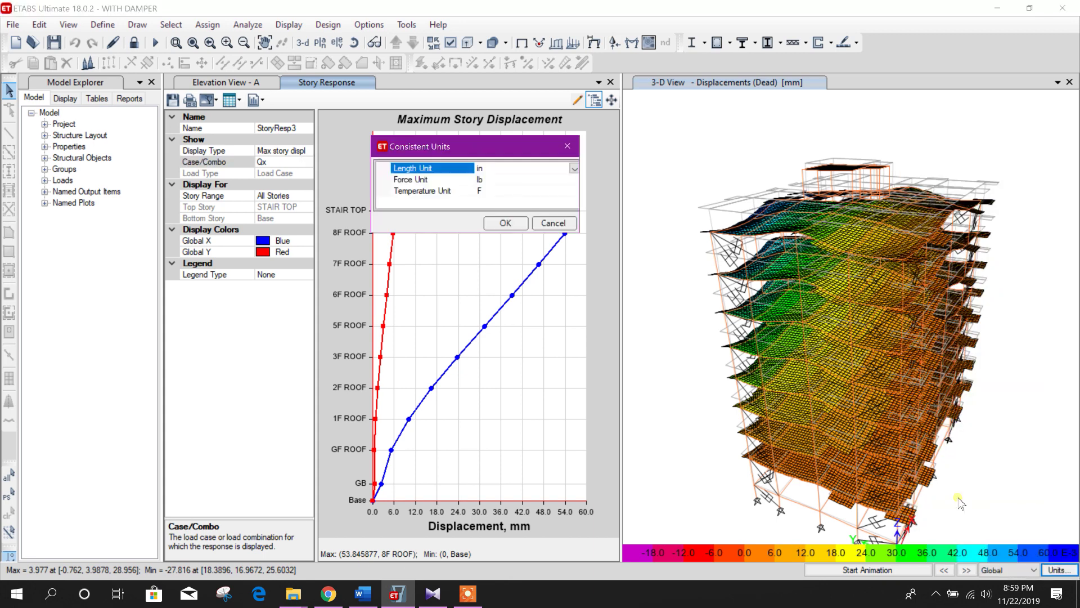
pyautogui.click(510, 226)
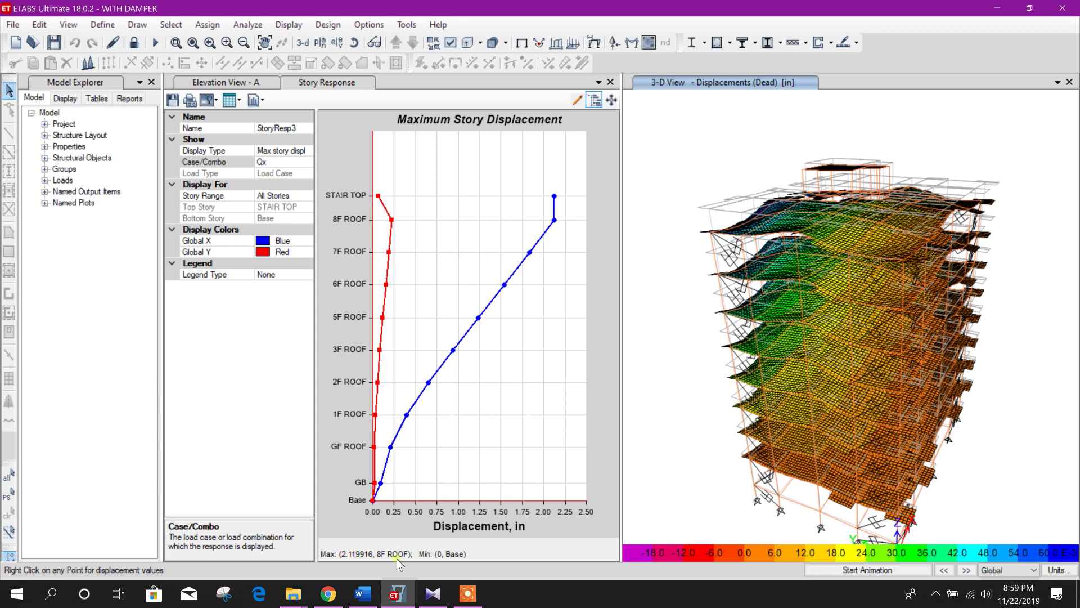
# In DAMPER.docx, type 'QX-2.12, QY-' after 'With FVD-' under DIFFERENCE (EFFECT OF FVD).
pyautogui.click(375, 599)
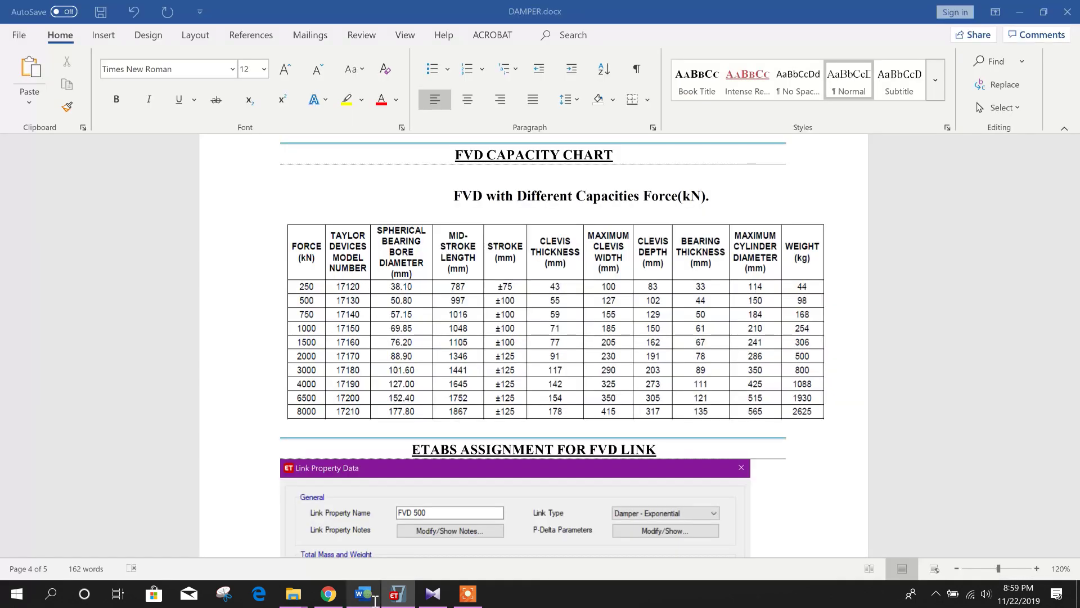
pyautogui.scroll(-15, 392, 457)
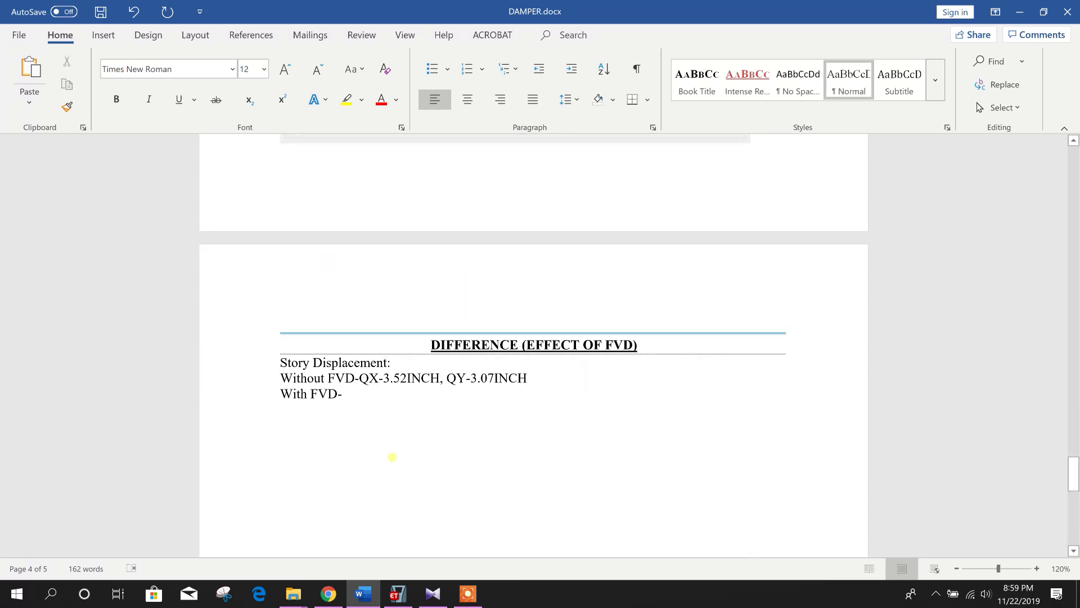
pyautogui.write('QX-2.12, Q')
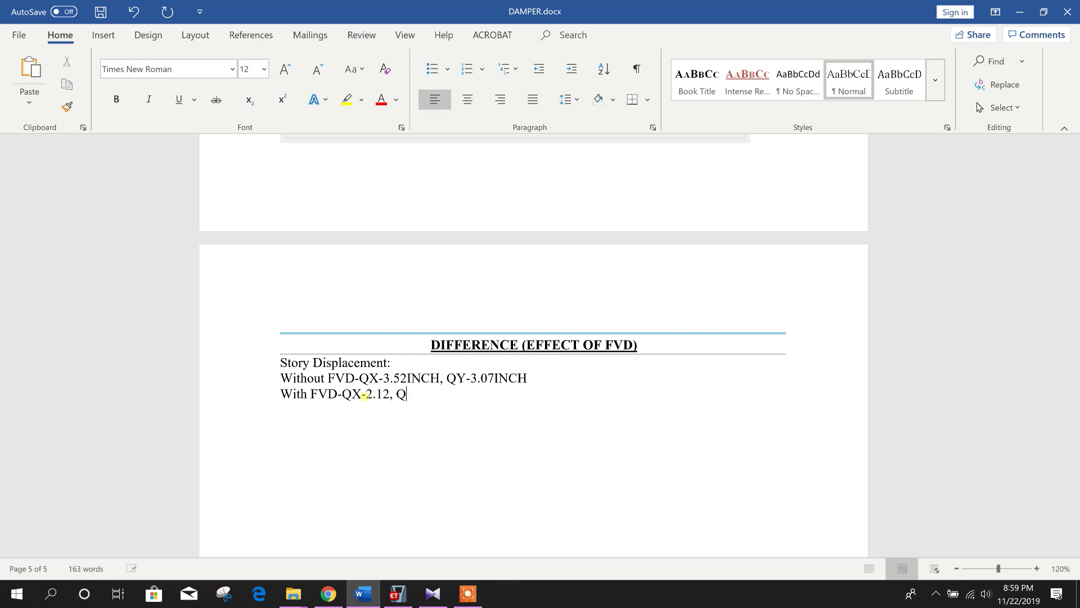
pyautogui.write('-')
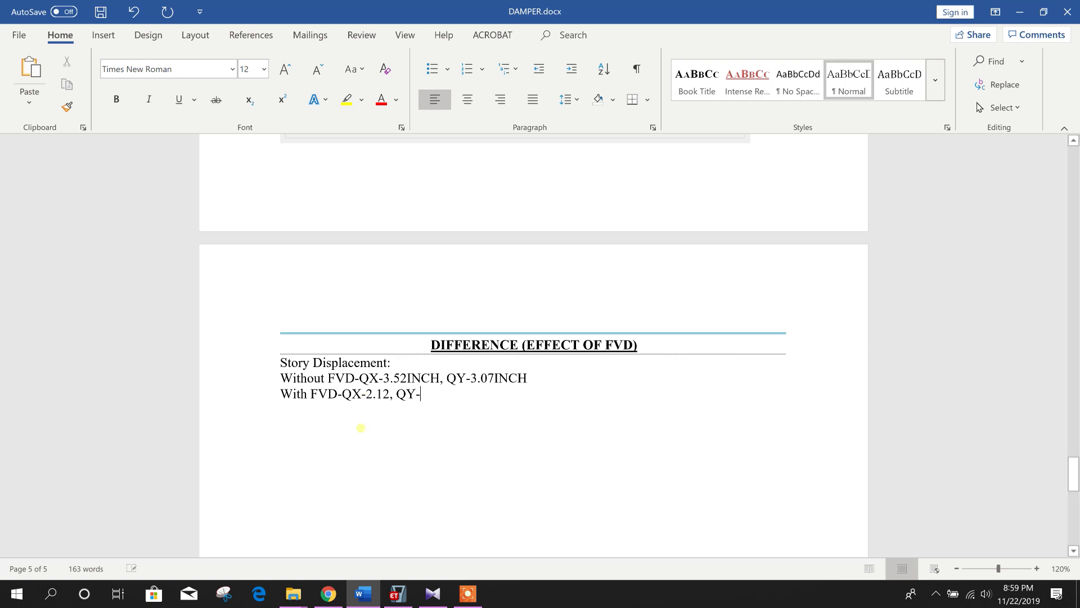
pyautogui.click(398, 594)
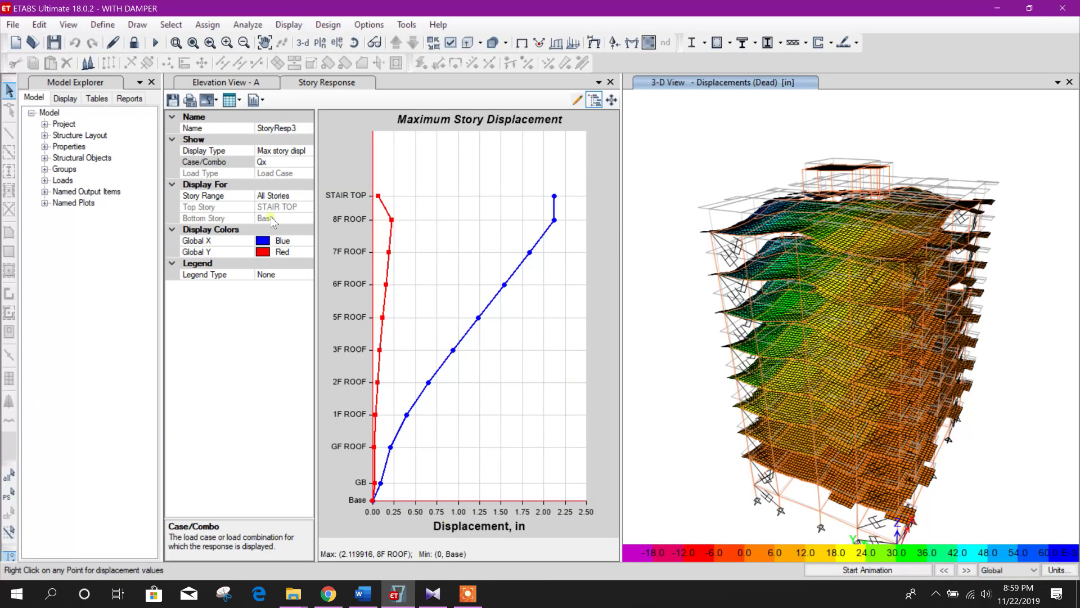
# Change the story displacement plot to the Qy case, peaking at 2.76 in at STAIR TOP.
pyautogui.click(279, 162)
pyautogui.click(307, 162)
pyautogui.click(247, 297)
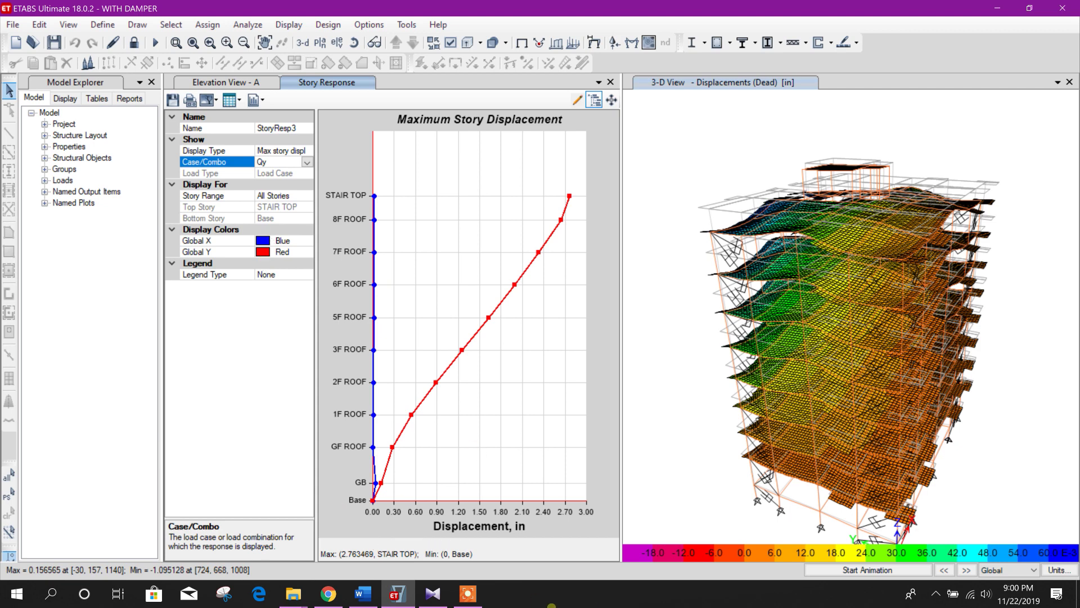
pyautogui.click(363, 593)
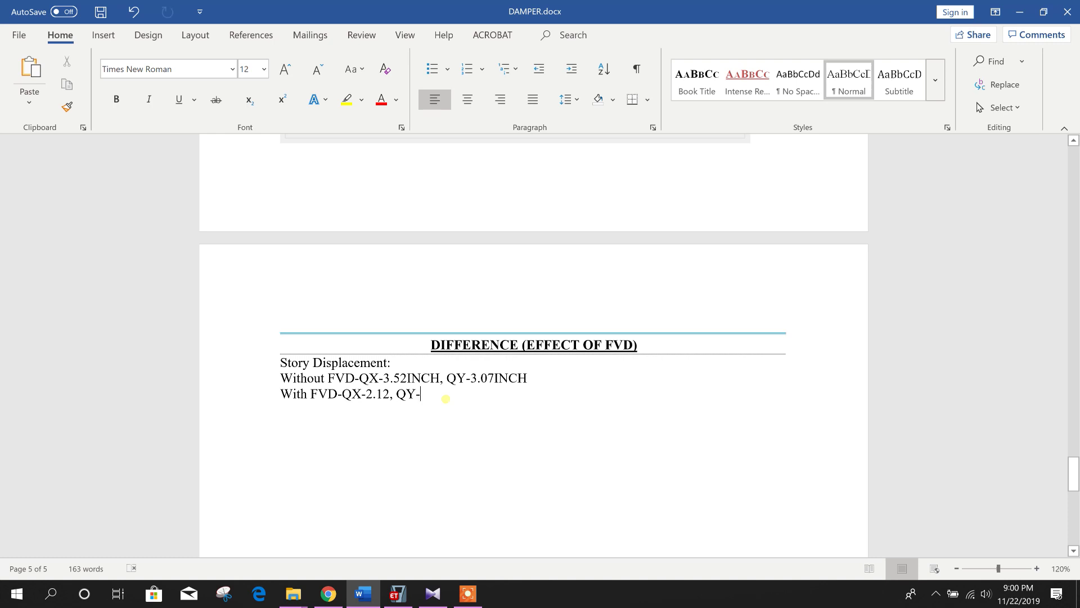
# Complete the With FVD line in Word to read QX-2.12, QY-2.76.
pyautogui.write('2.76')
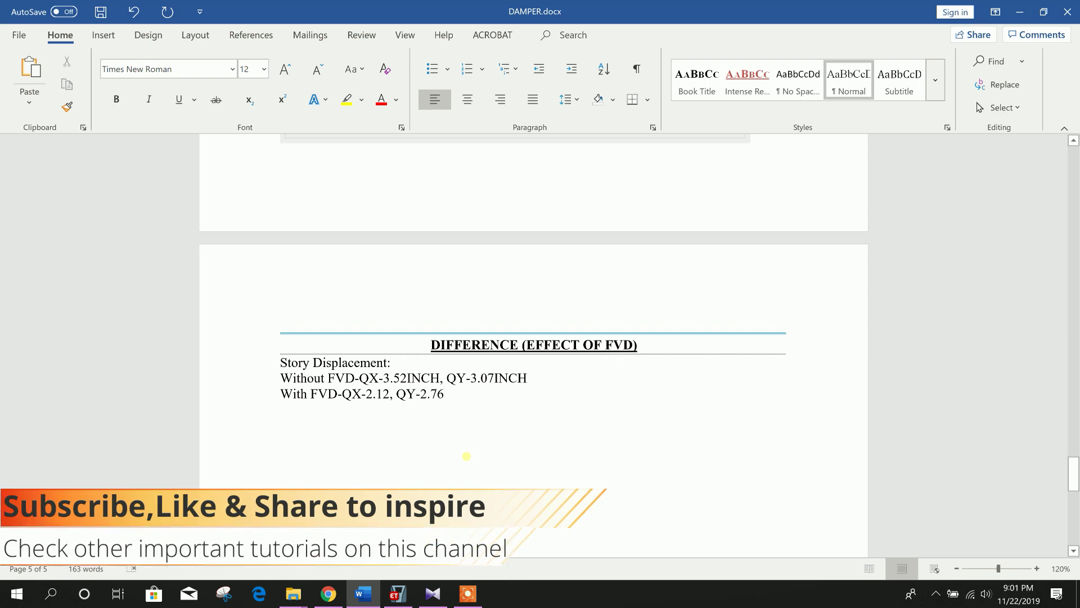
pyautogui.click(398, 594)
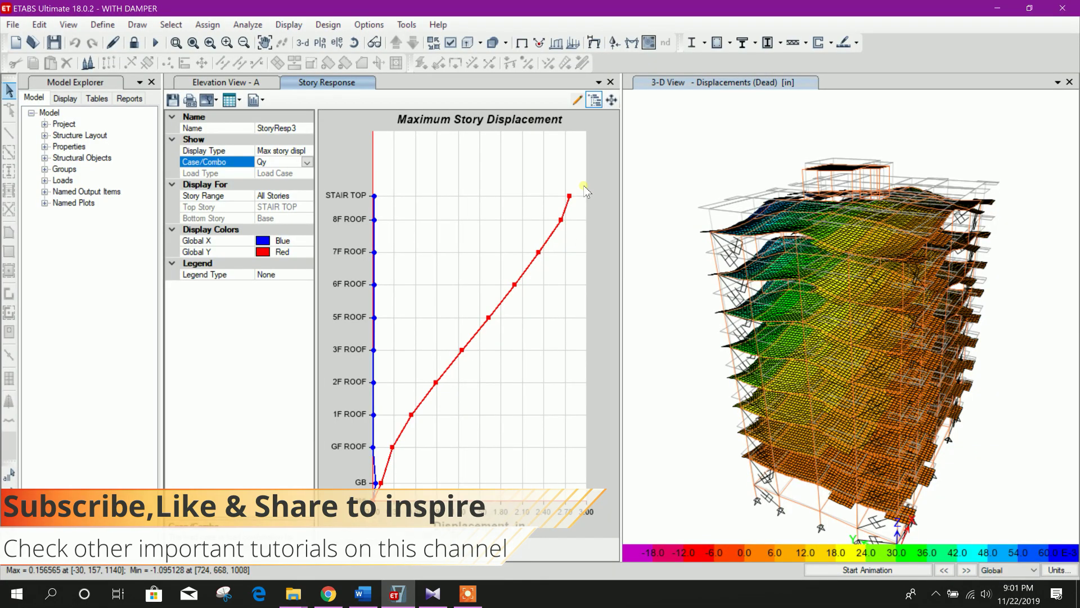